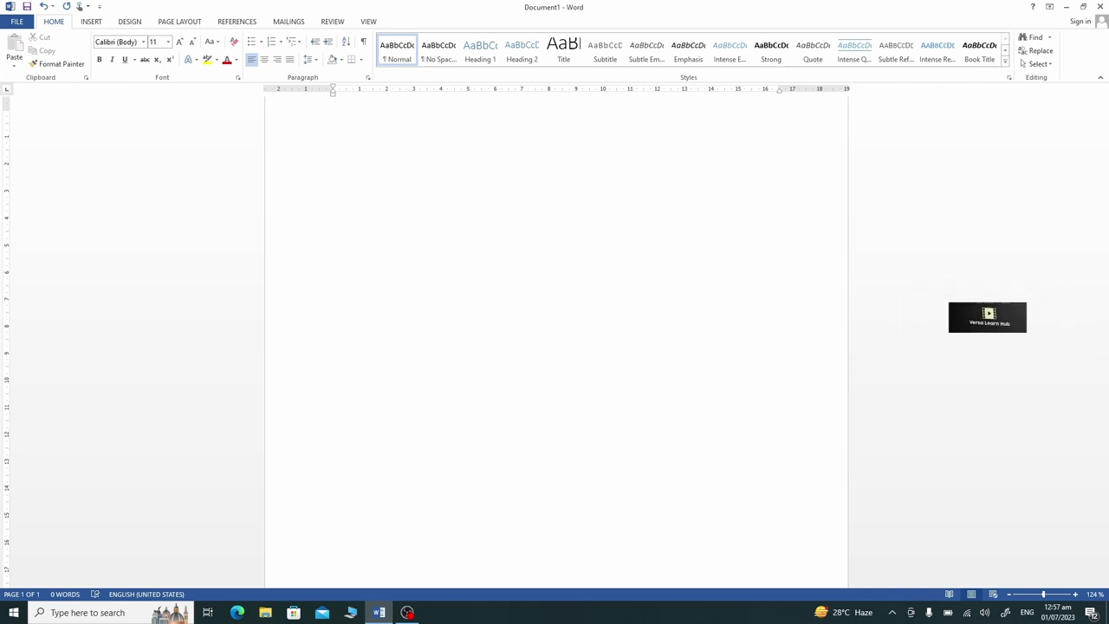
# - Type 'Title page' on the first page of the blank document
pyautogui.write('itle page')
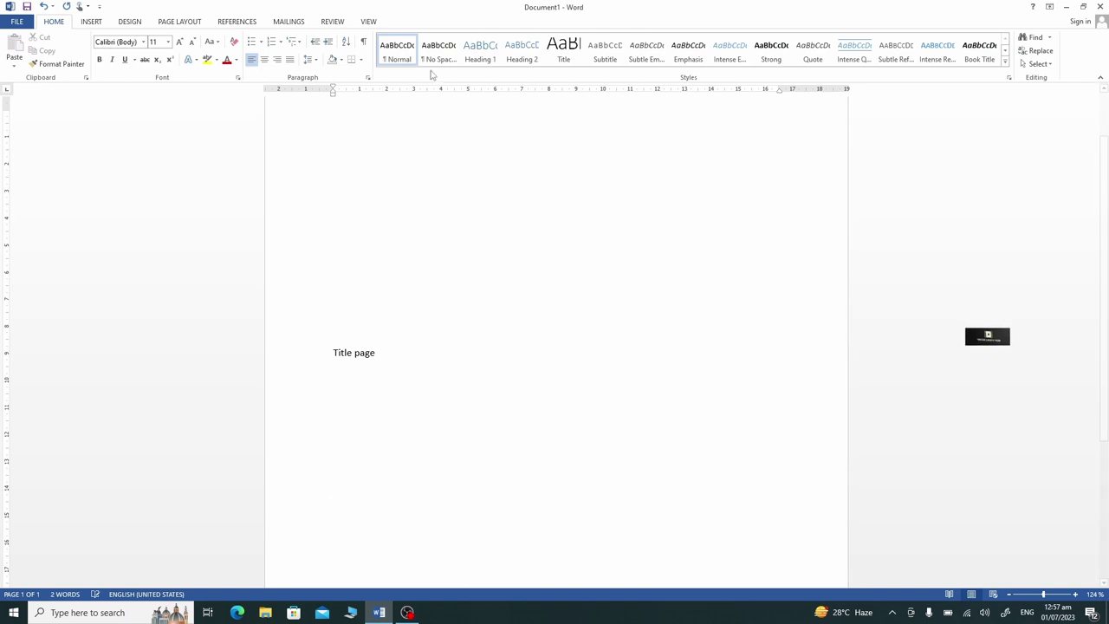
# - Insert a Next Page section break after the title page and check it with formatting marks
pyautogui.click(180, 22)
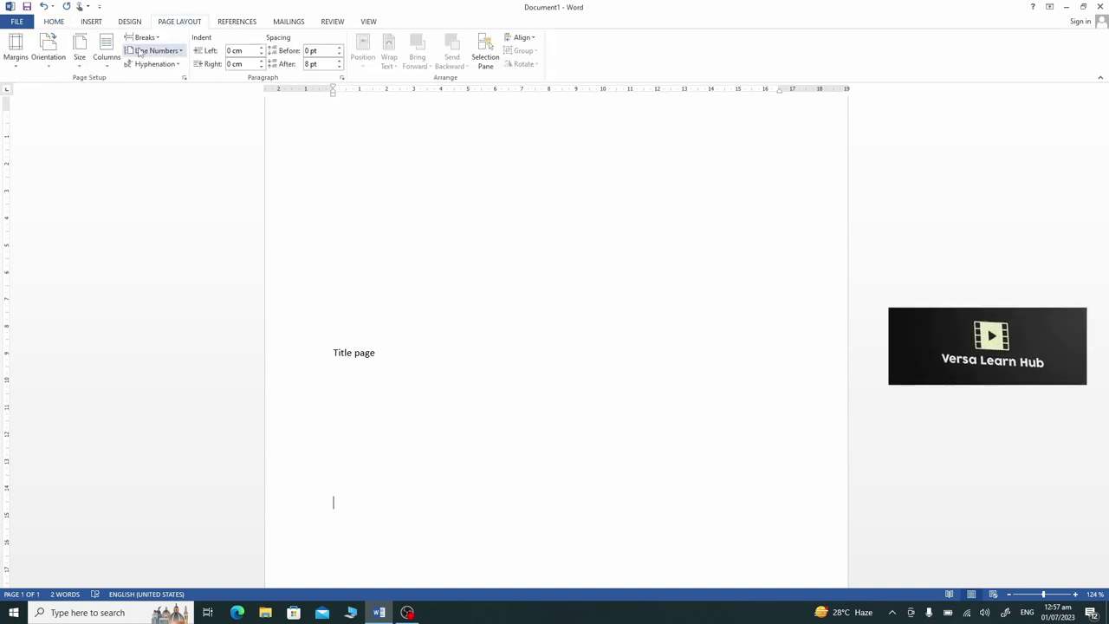
pyautogui.click(142, 37)
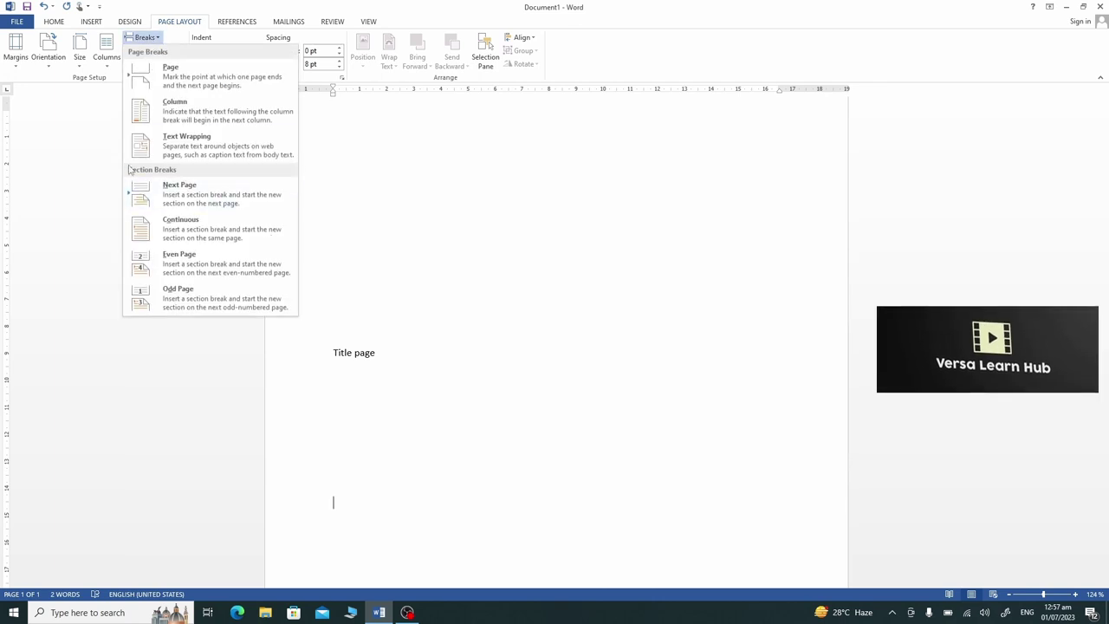
pyautogui.click(186, 205)
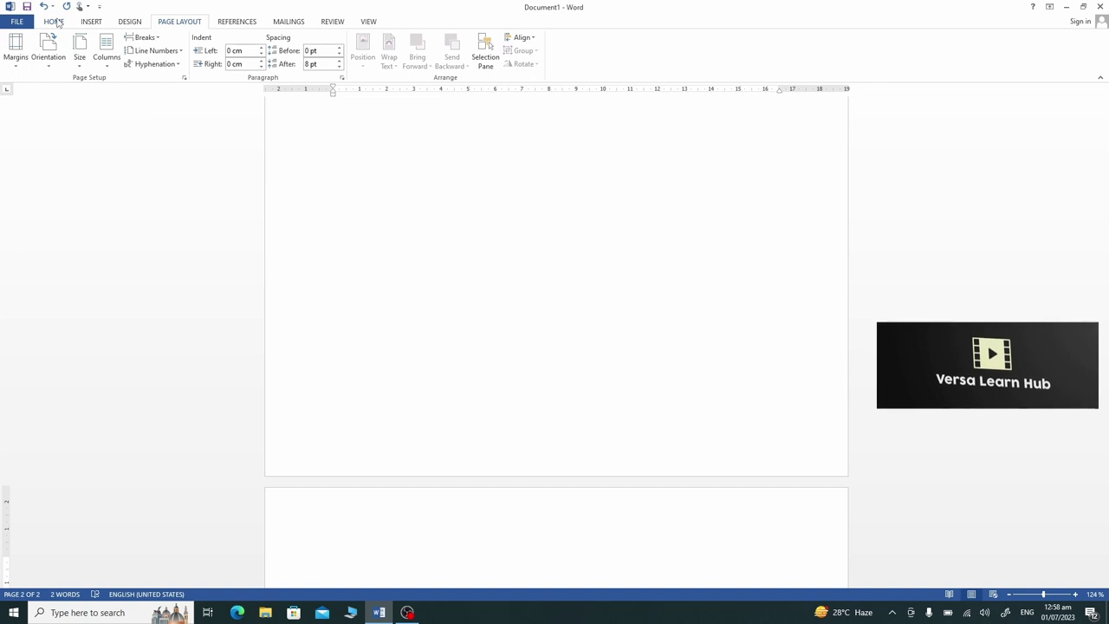
pyautogui.click(58, 22)
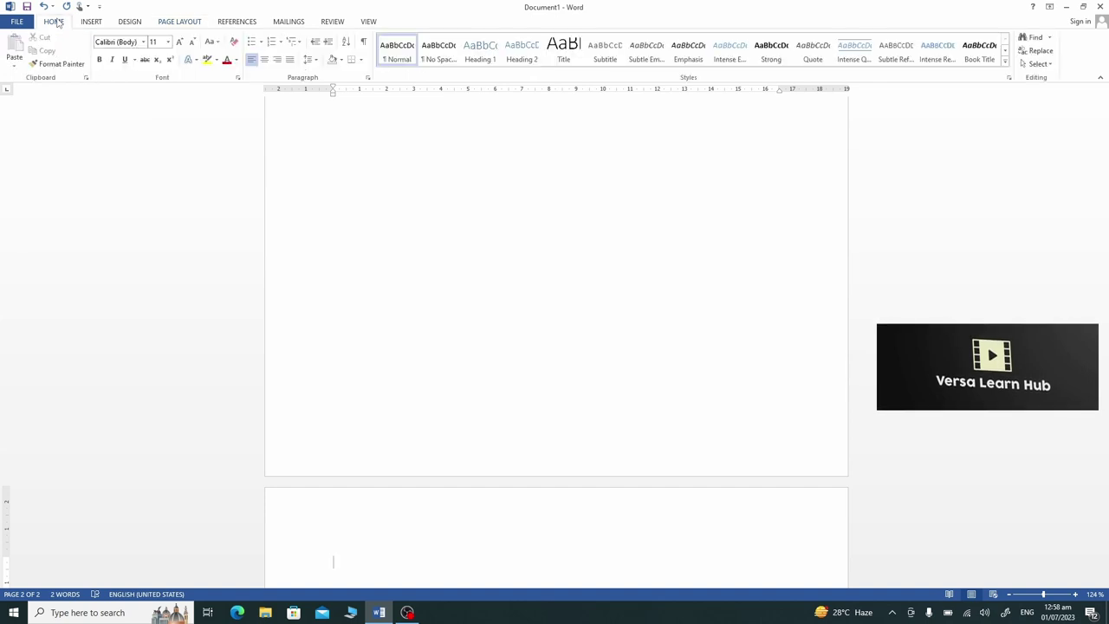
pyautogui.click(364, 41)
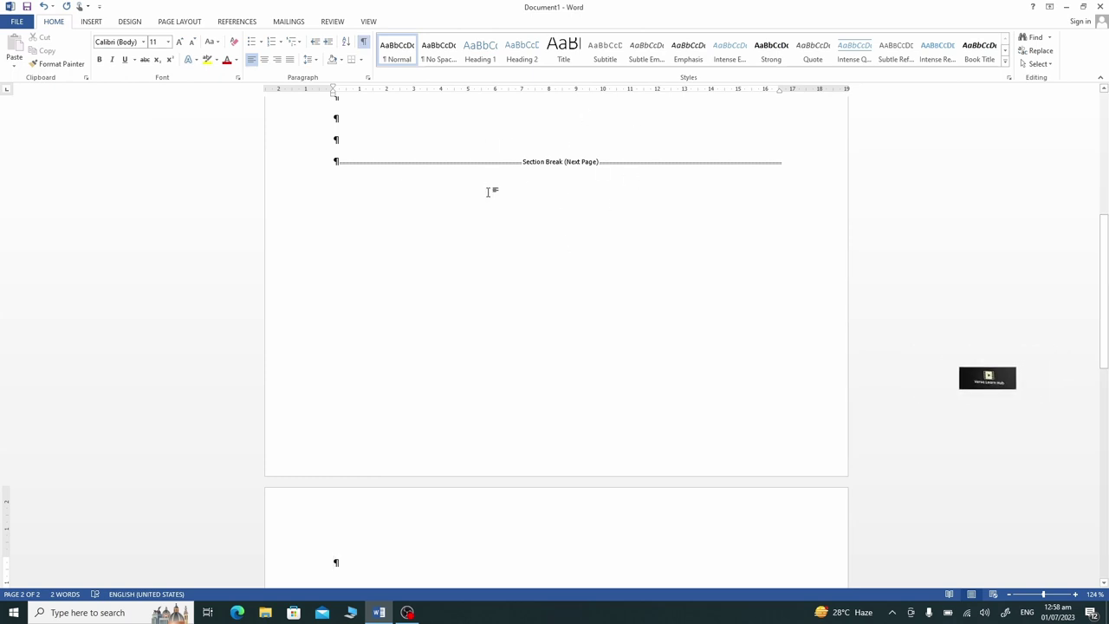
pyautogui.click(365, 49)
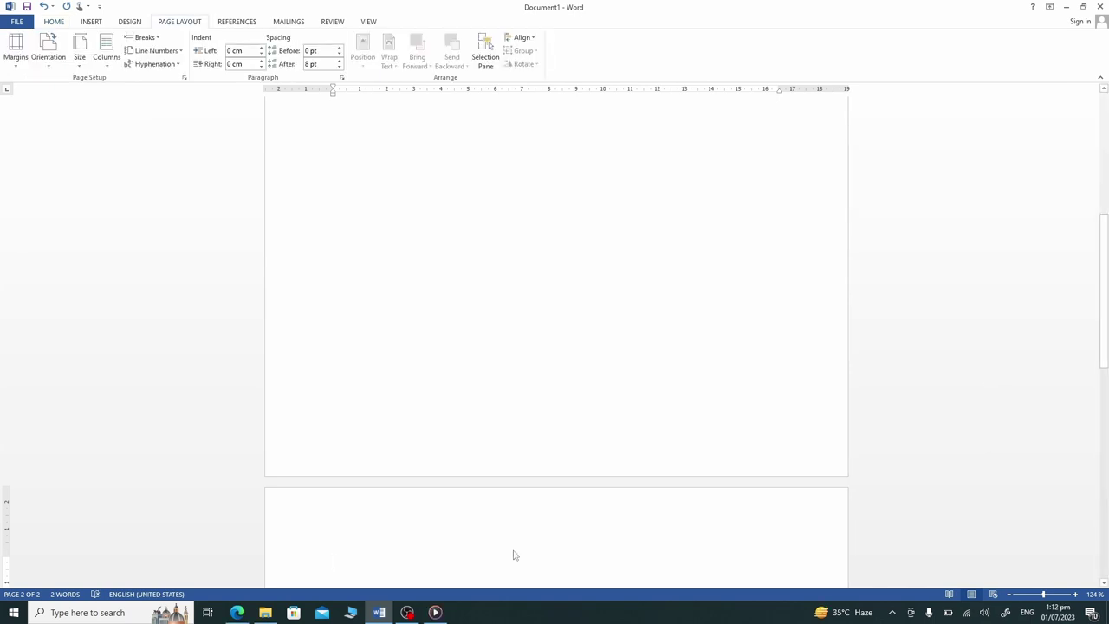
# - Type 'Table of contents' and set it to 16-point Times New Roman
pyautogui.write('ta')
pyautogui.click(273, 572)
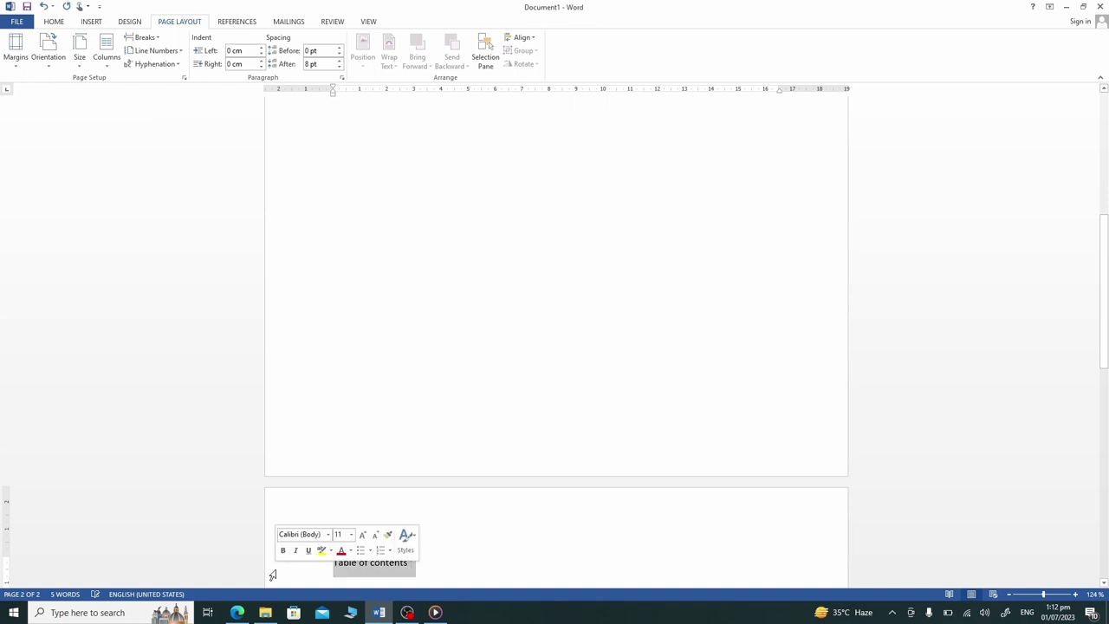
pyautogui.click(54, 22)
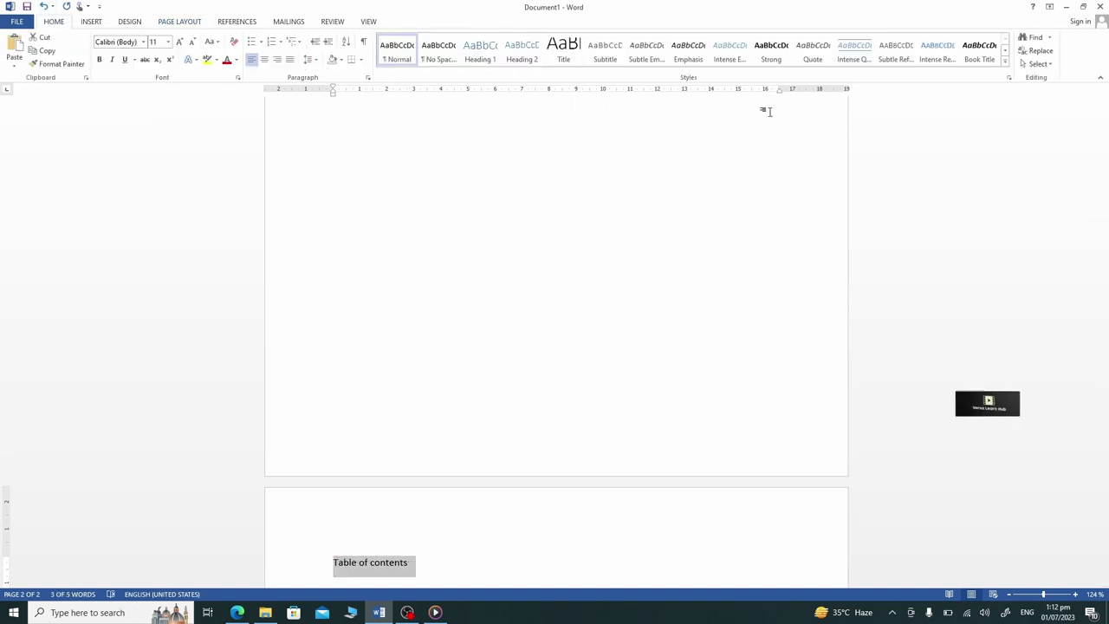
pyautogui.click(143, 41)
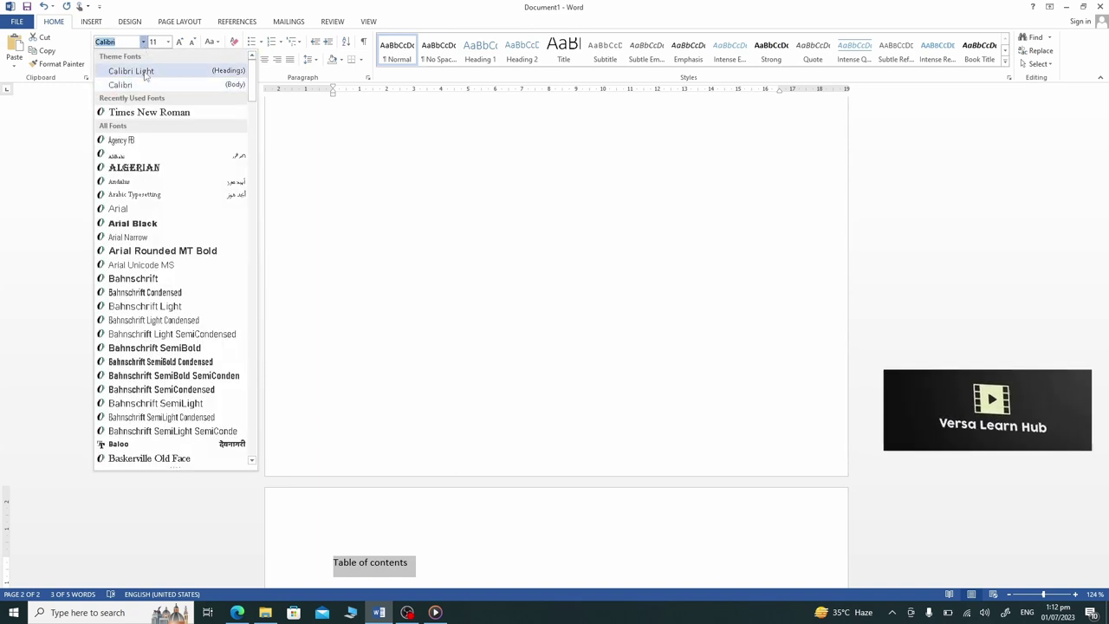
pyautogui.click(149, 112)
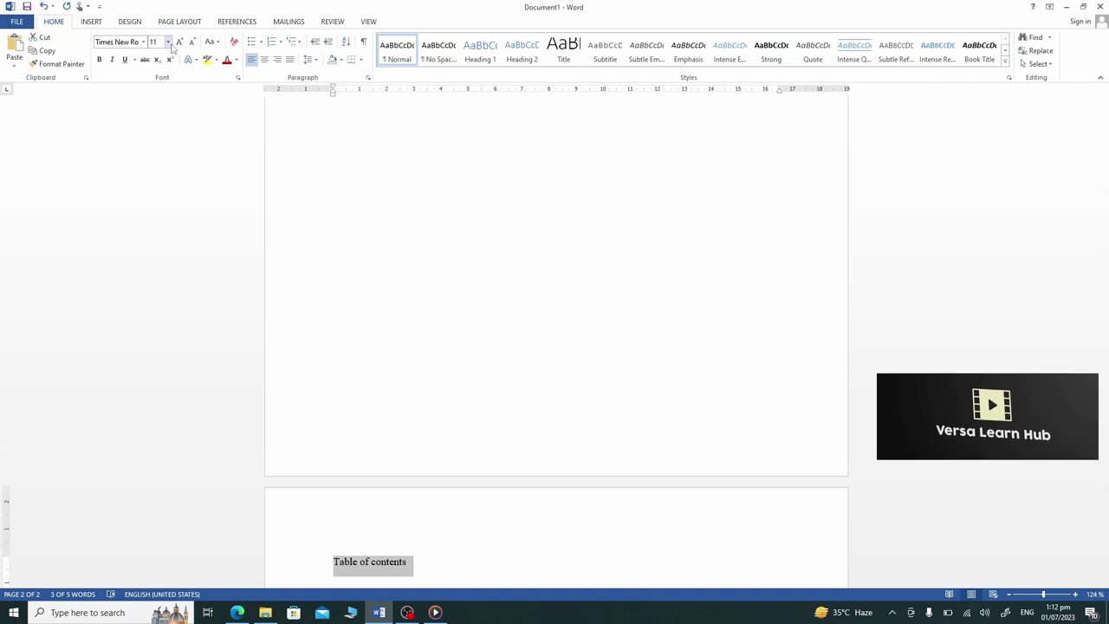
pyautogui.click(167, 42)
pyautogui.click(156, 130)
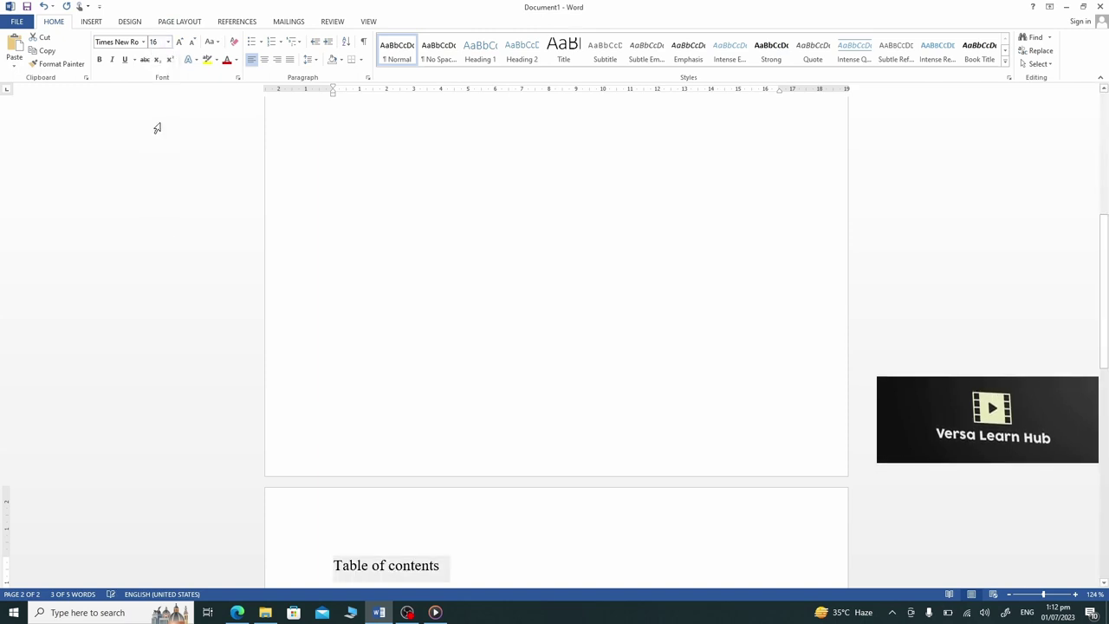
# - Centre and bold the Table of contents heading, then add blank lines below it
pyautogui.click(264, 59)
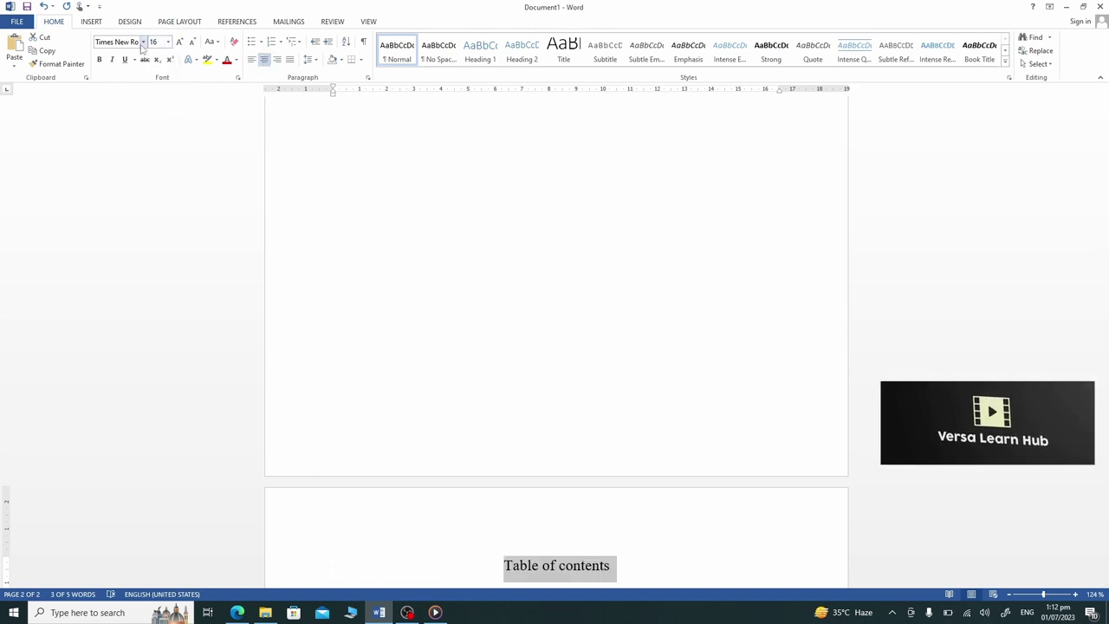
pyautogui.click(100, 60)
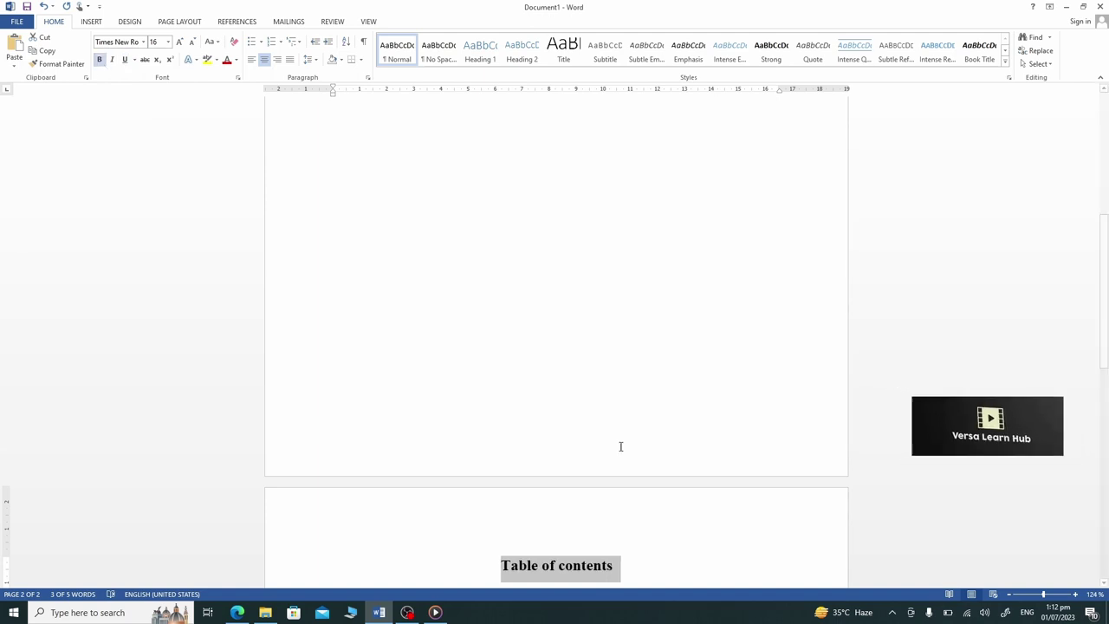
pyautogui.click(616, 570)
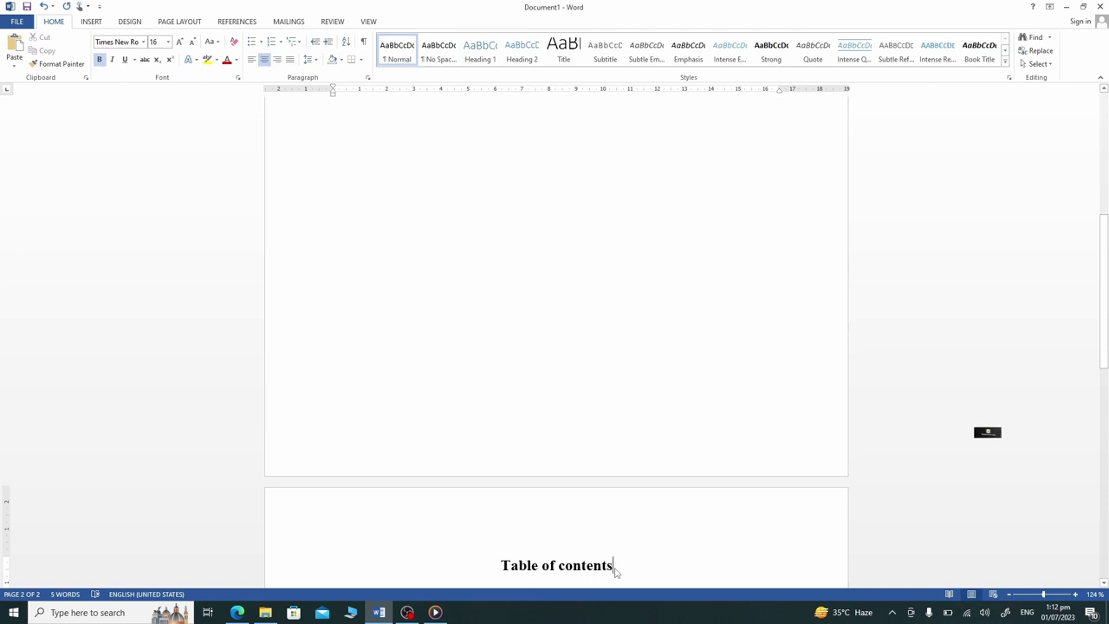
pyautogui.press('Return')
pyautogui.press('Return')
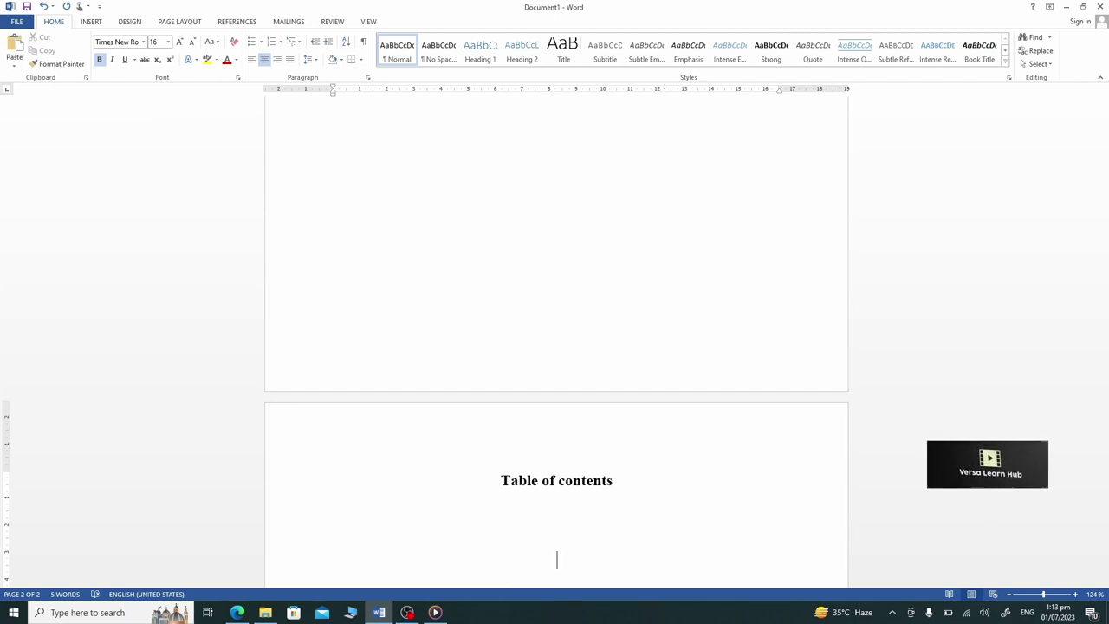
# - Insert another Next Page section break to start page 3
pyautogui.click(185, 24)
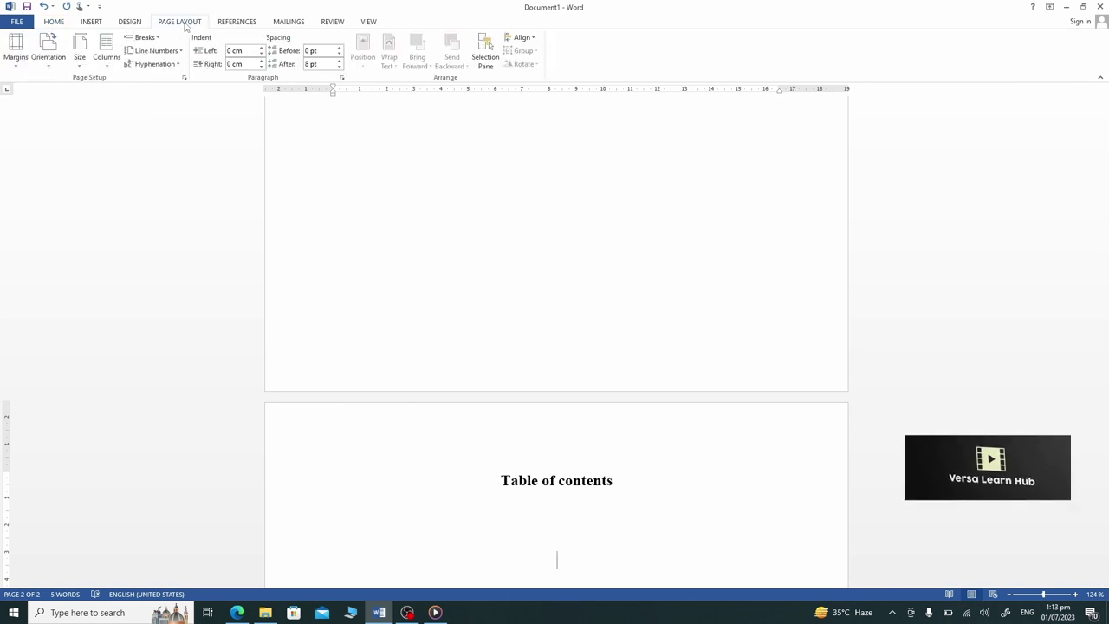
pyautogui.click(144, 37)
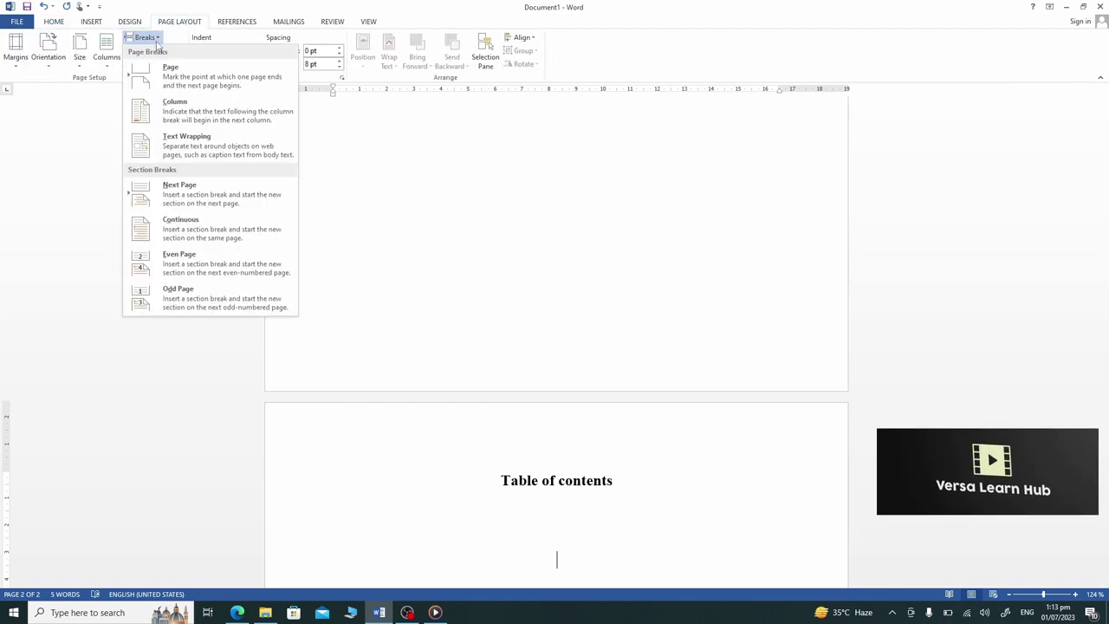
pyautogui.click(184, 206)
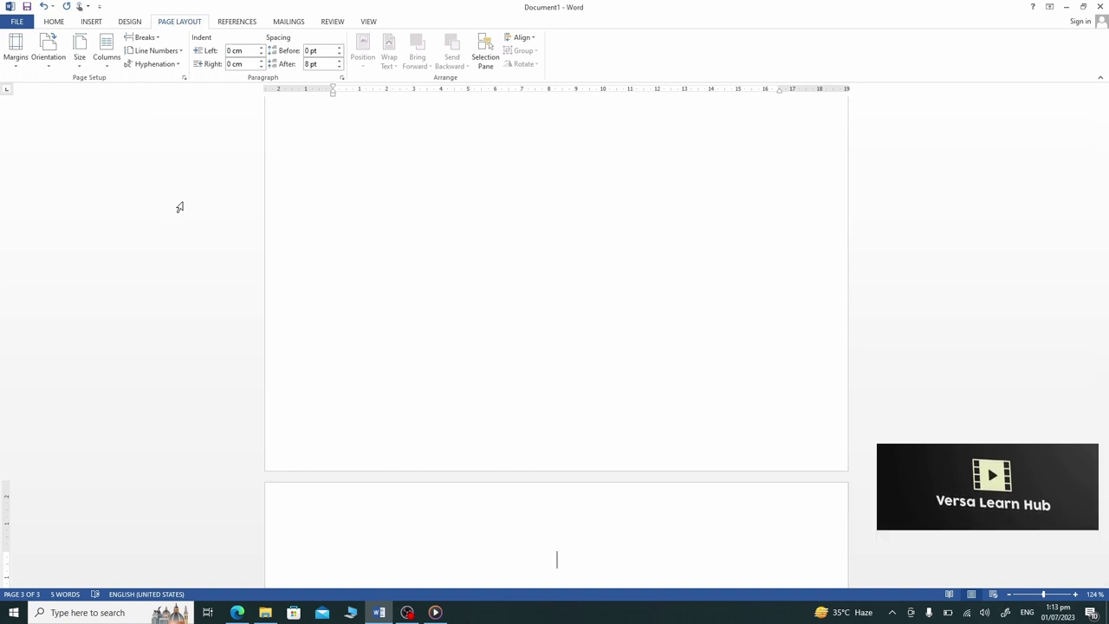
pyautogui.click(53, 21)
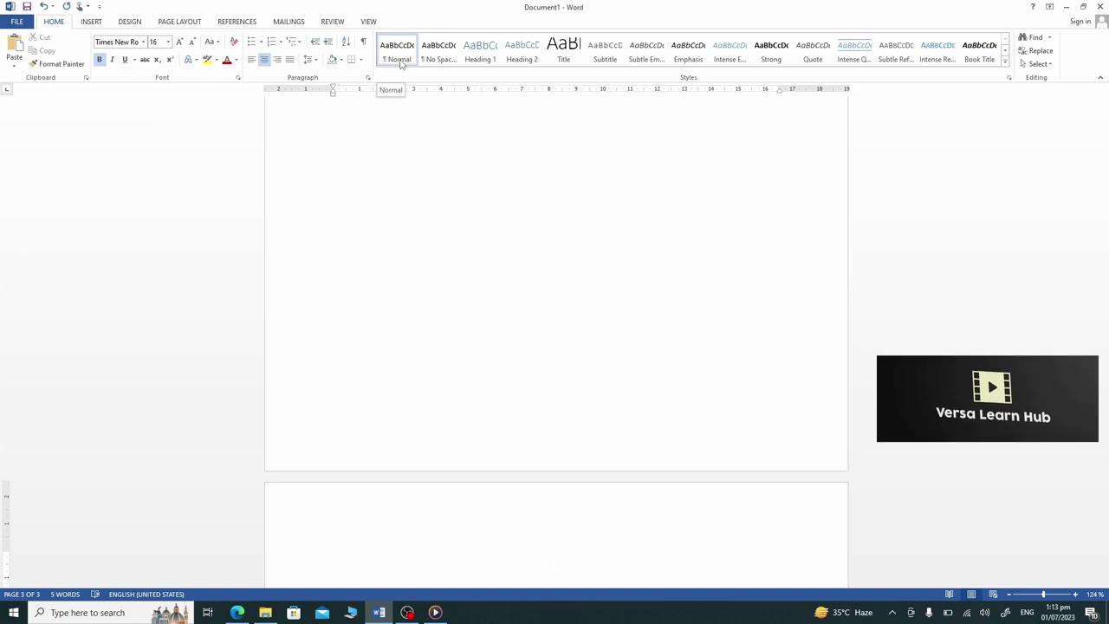
# - Modify the Normal style to 12-point Times New Roman with Automatic colour, then open its paragraph settings
pyautogui.rightClick(414, 54)
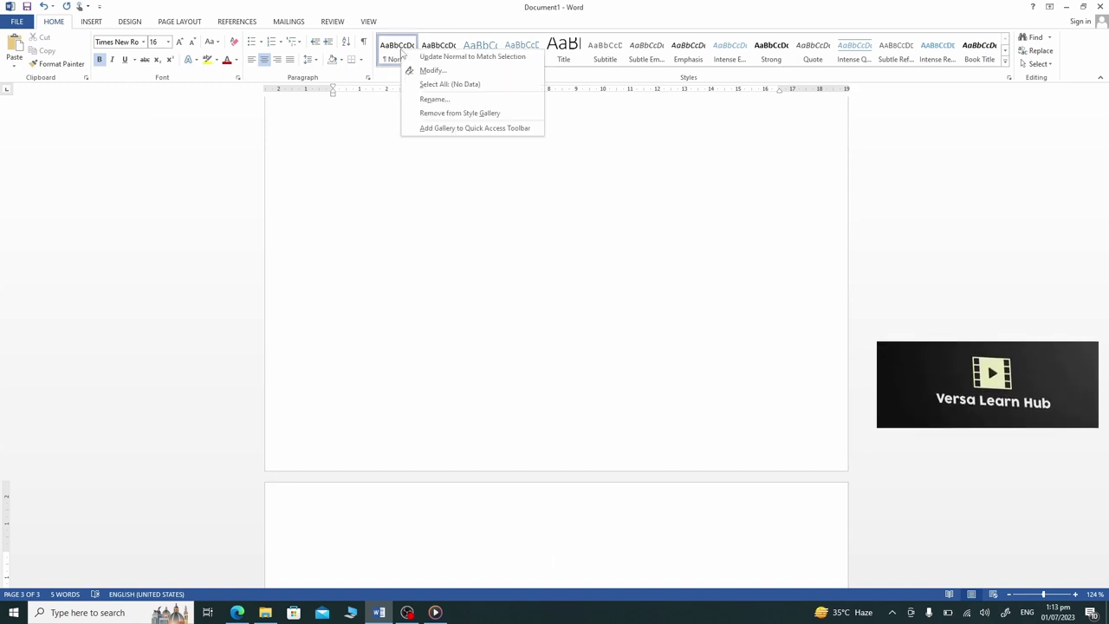
pyautogui.click(431, 71)
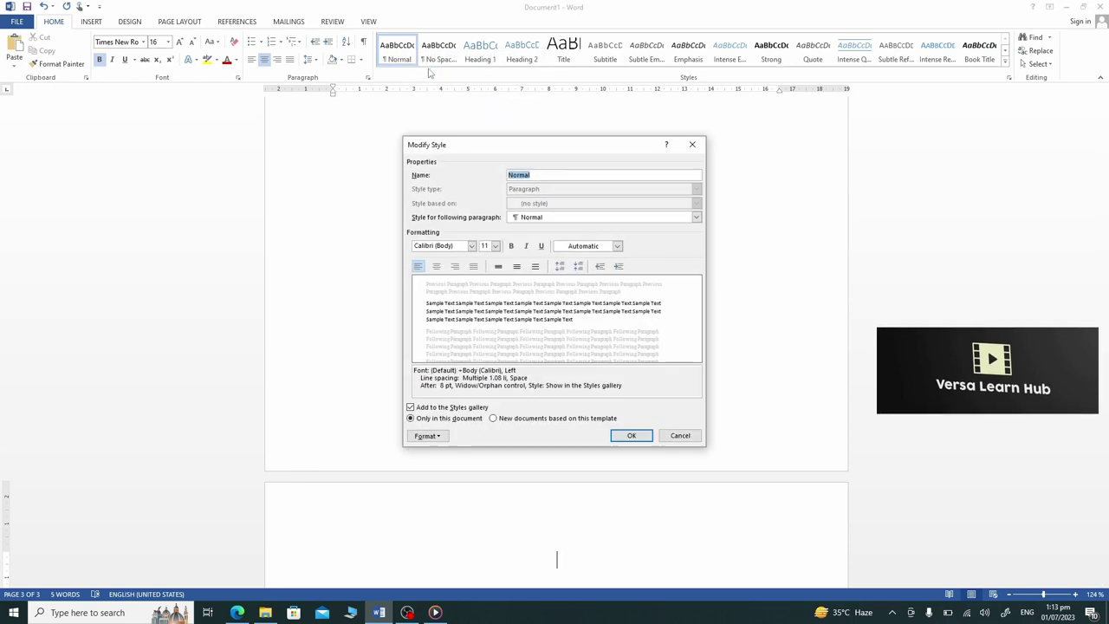
pyautogui.click(472, 246)
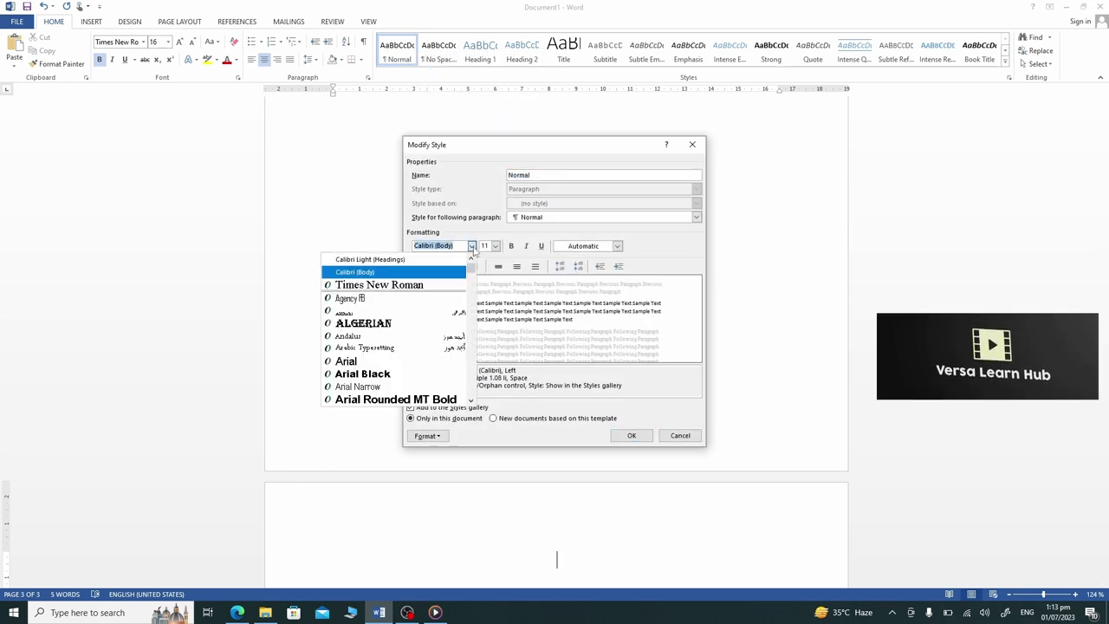
pyautogui.click(428, 285)
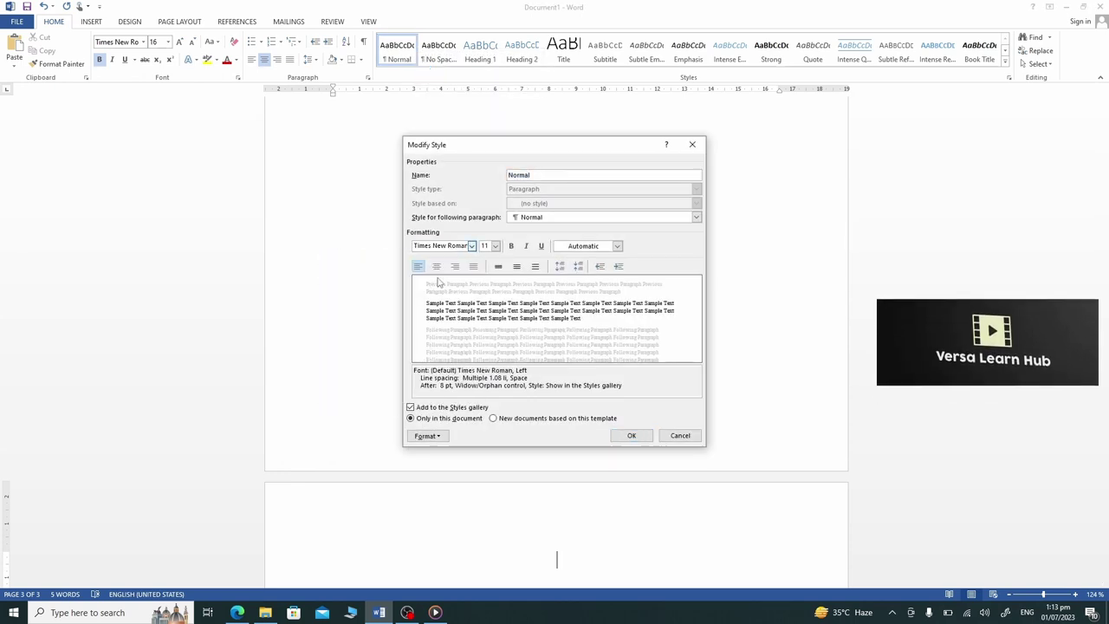
pyautogui.click(495, 246)
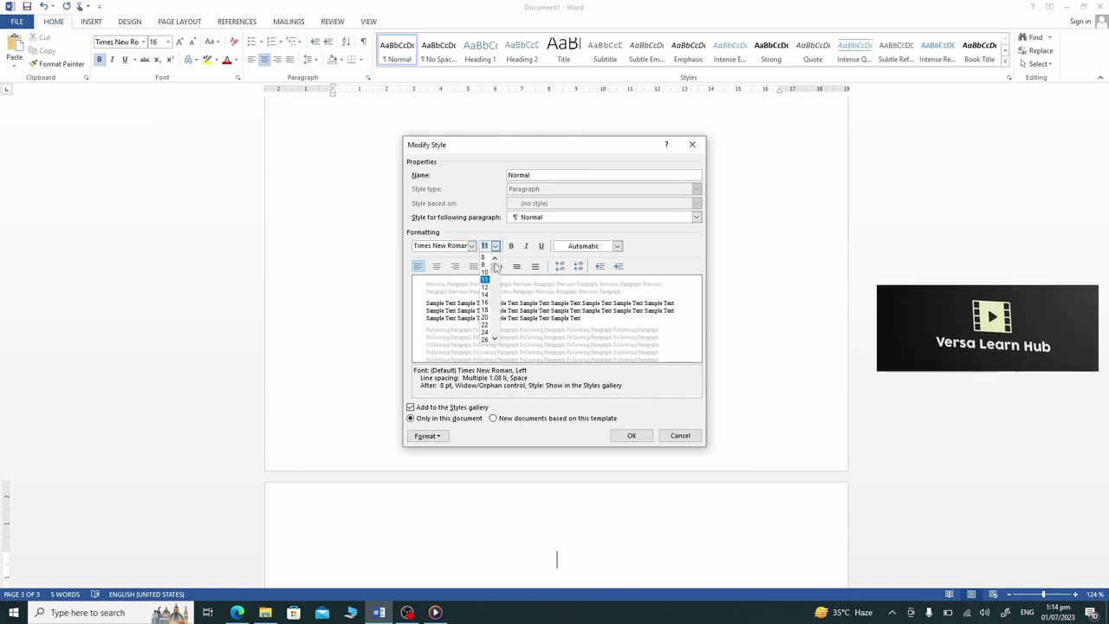
pyautogui.click(485, 287)
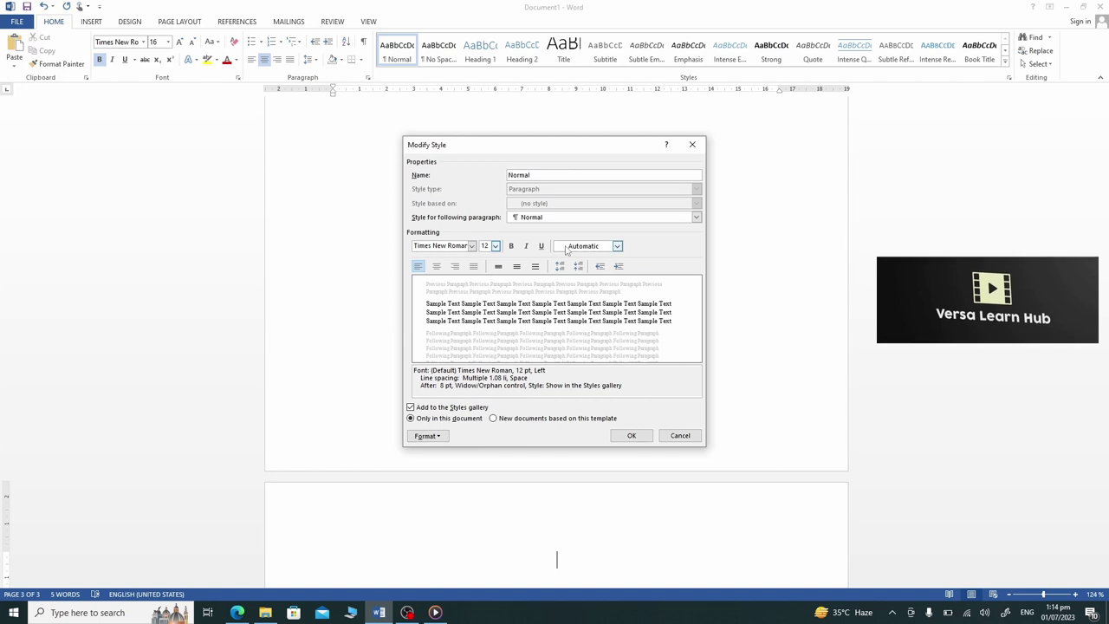
pyautogui.click(571, 251)
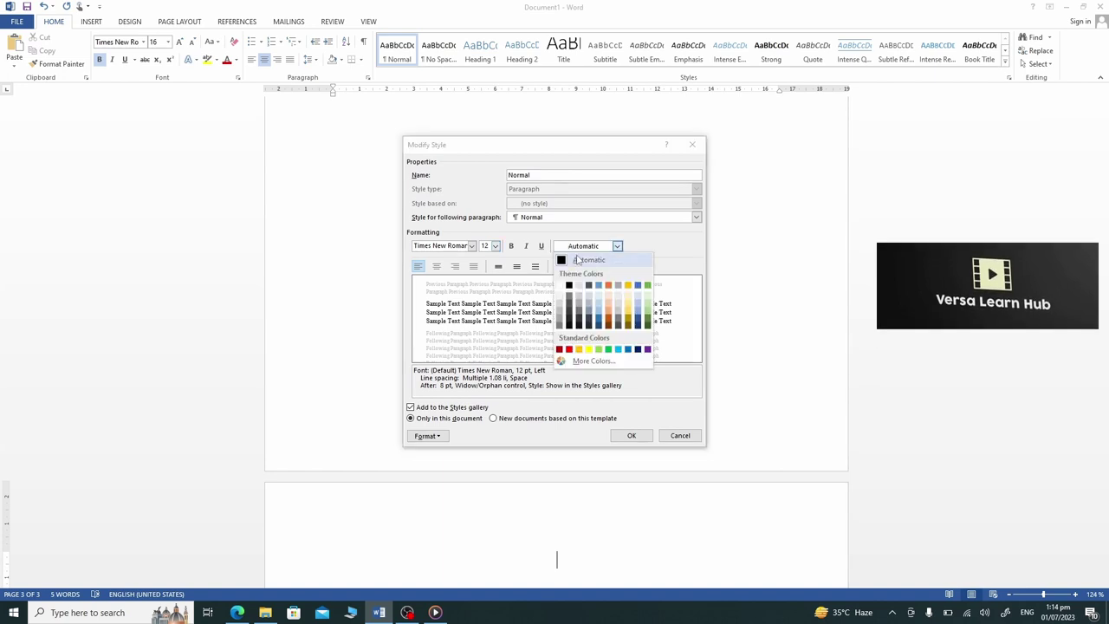
pyautogui.click(579, 260)
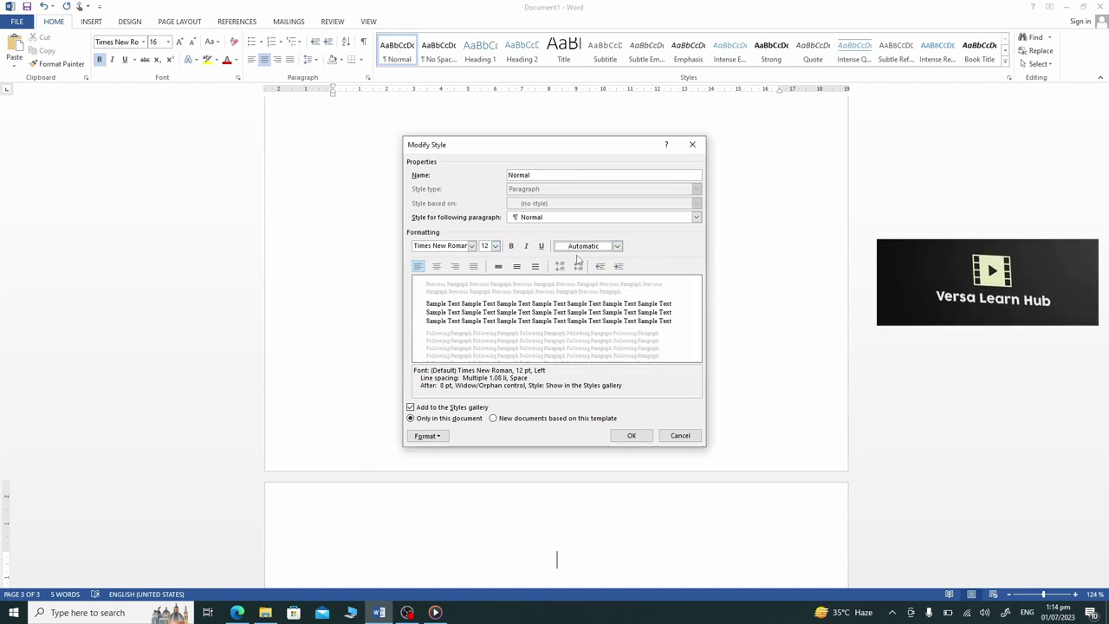
pyautogui.click(445, 437)
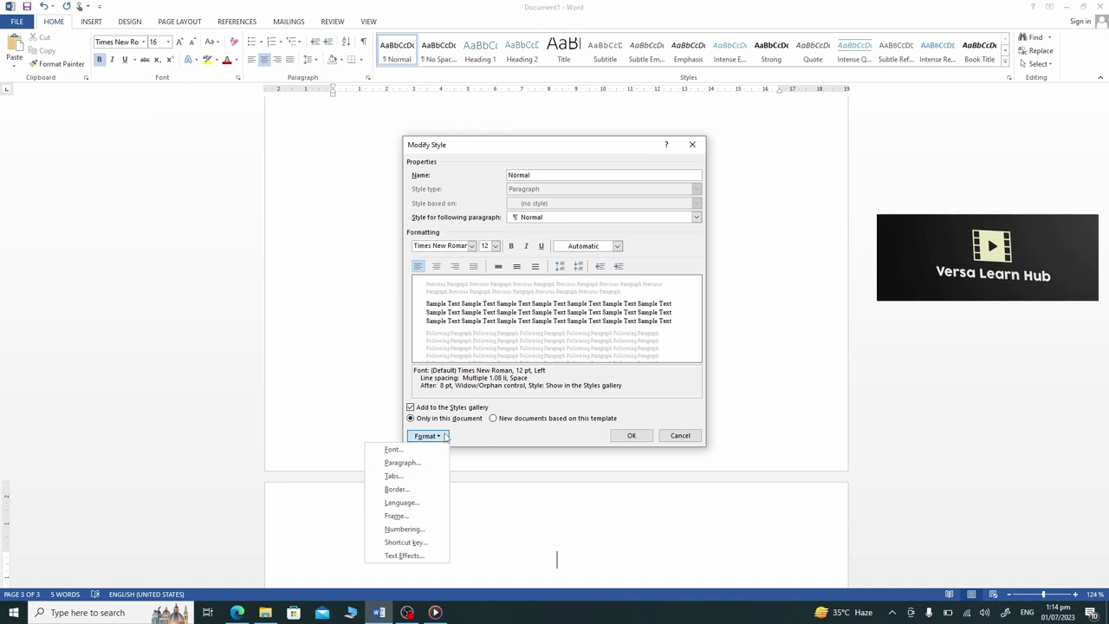
pyautogui.click(425, 463)
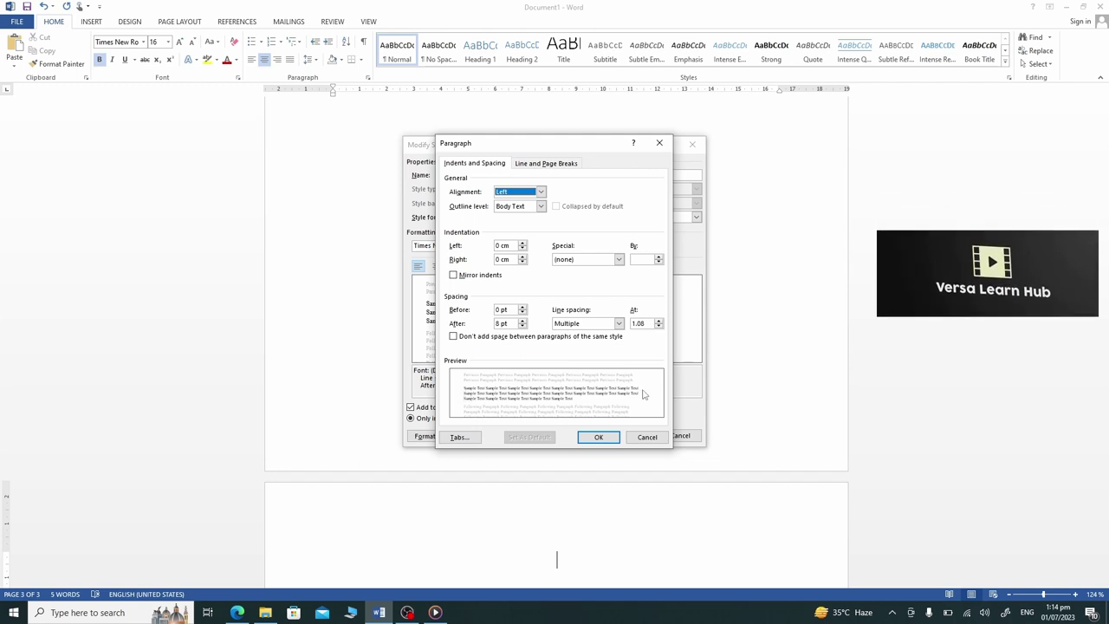
# - Set Normal's first-line indent to 1.2 cm, 6 pt before and after, 1.5 line spacing, and save
pyautogui.click(598, 260)
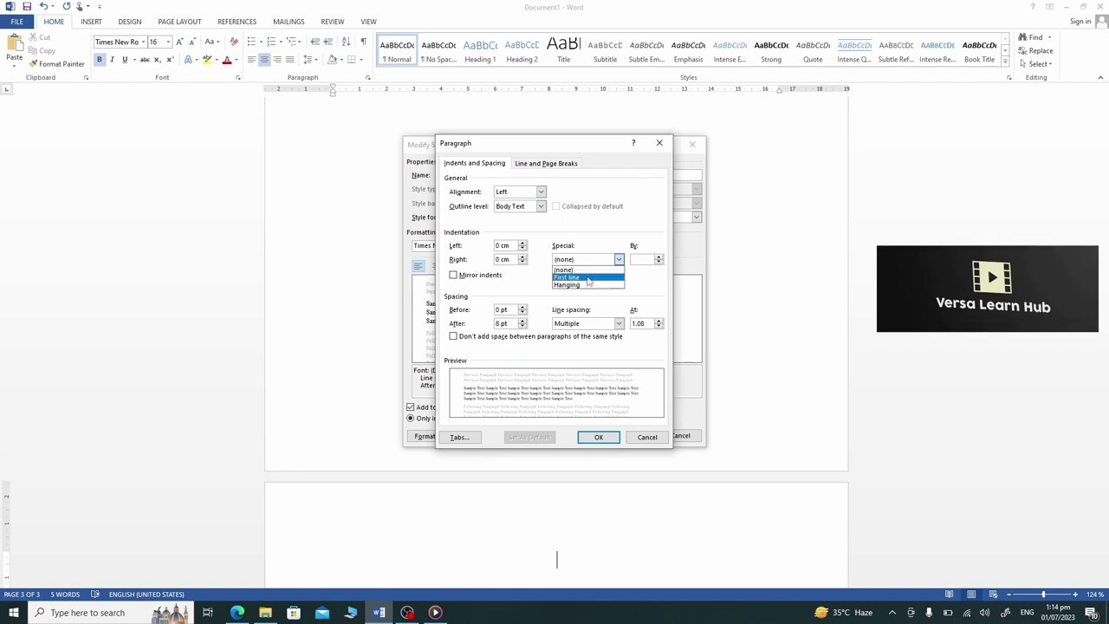
pyautogui.click(567, 277)
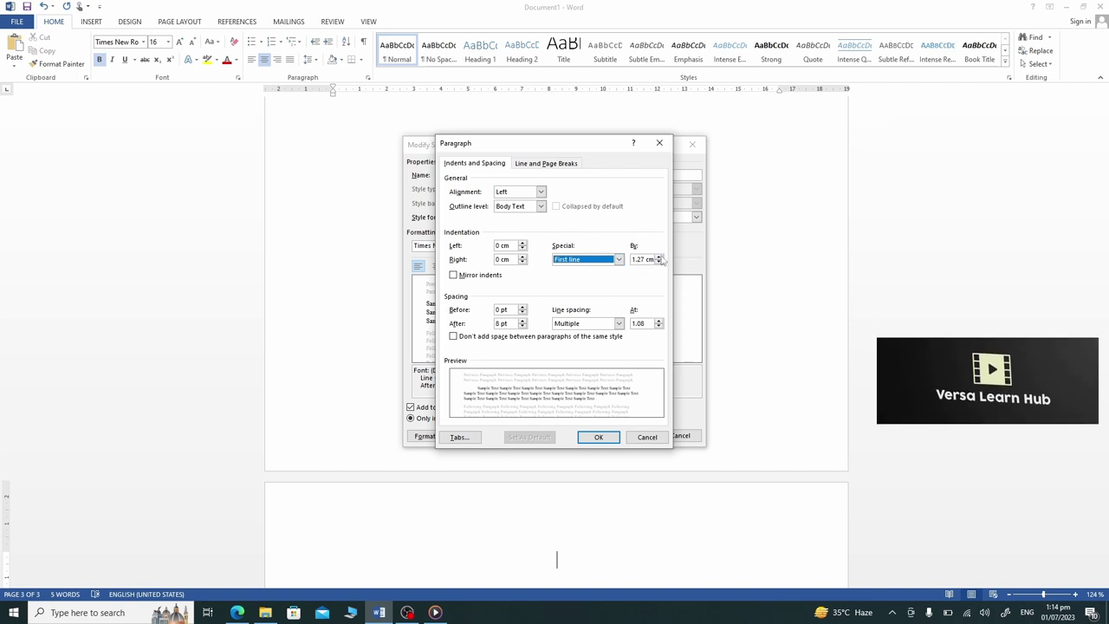
pyautogui.click(659, 256)
pyautogui.click(659, 262)
pyautogui.click(658, 263)
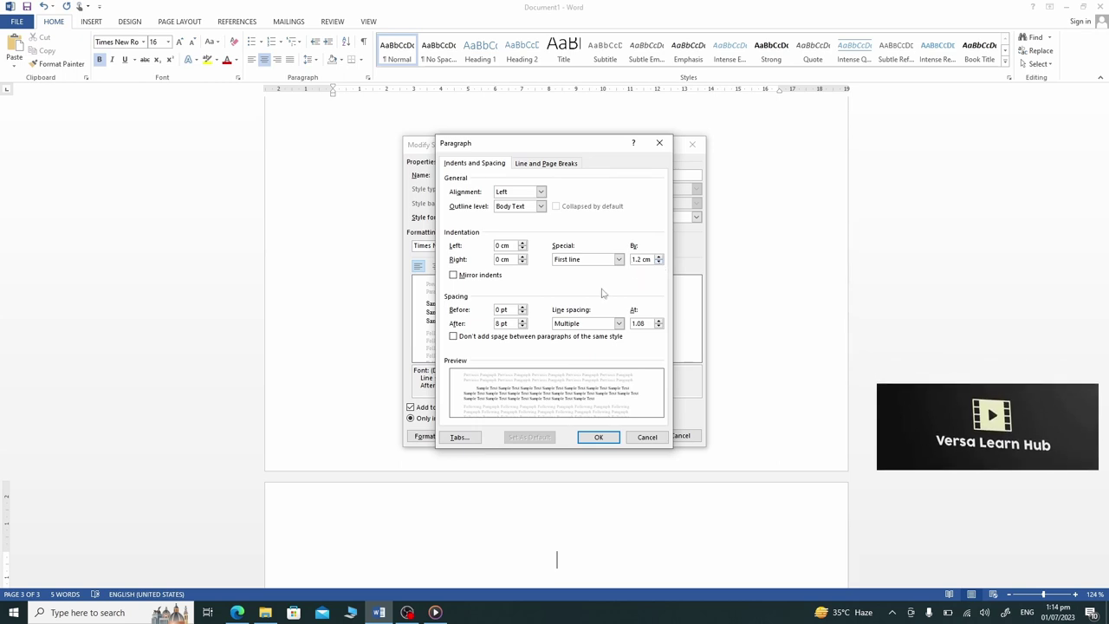
pyautogui.click(522, 308)
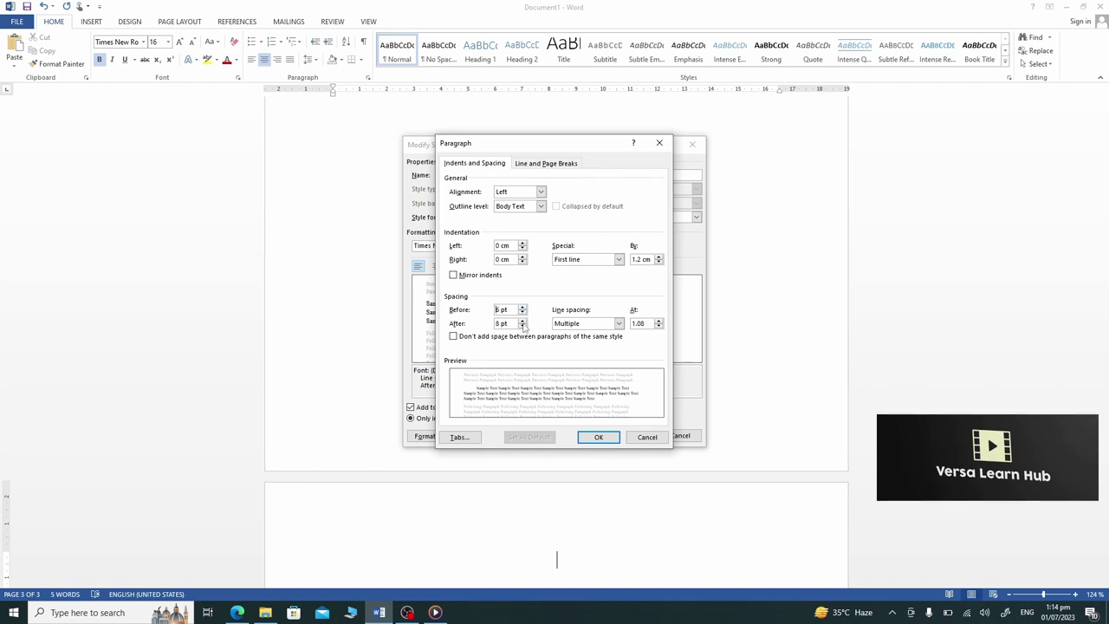
pyautogui.click(522, 327)
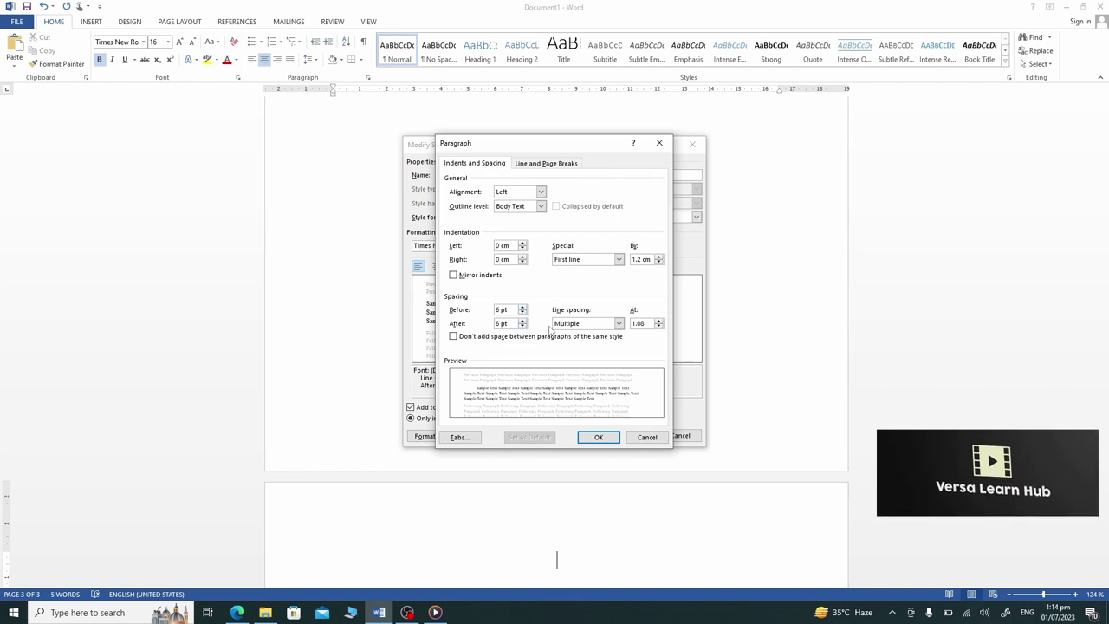
pyautogui.click(596, 324)
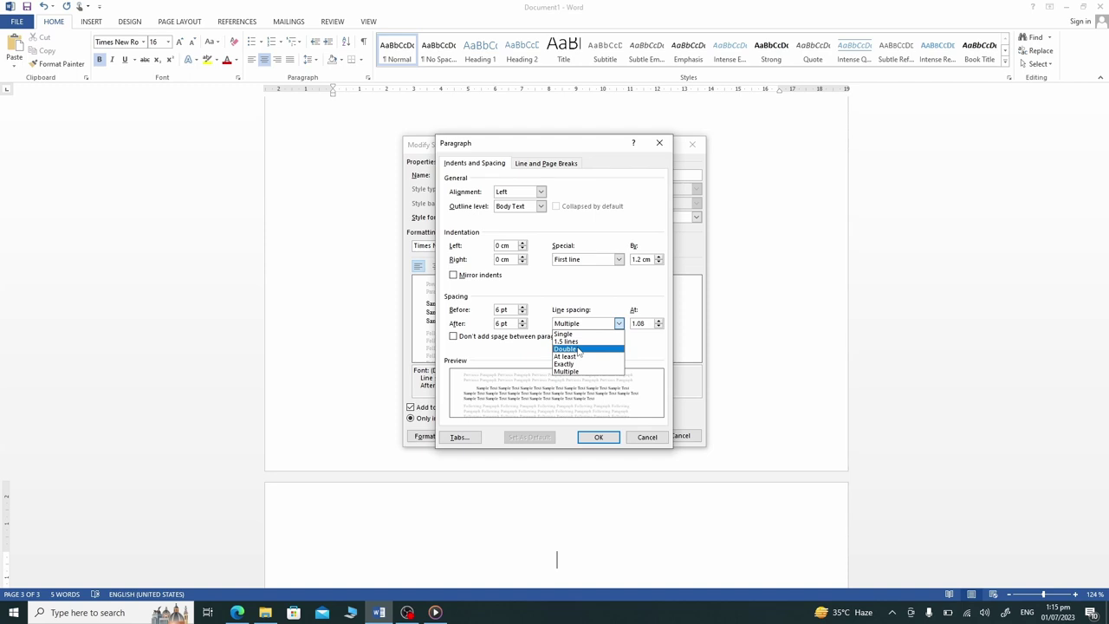
pyautogui.click(568, 341)
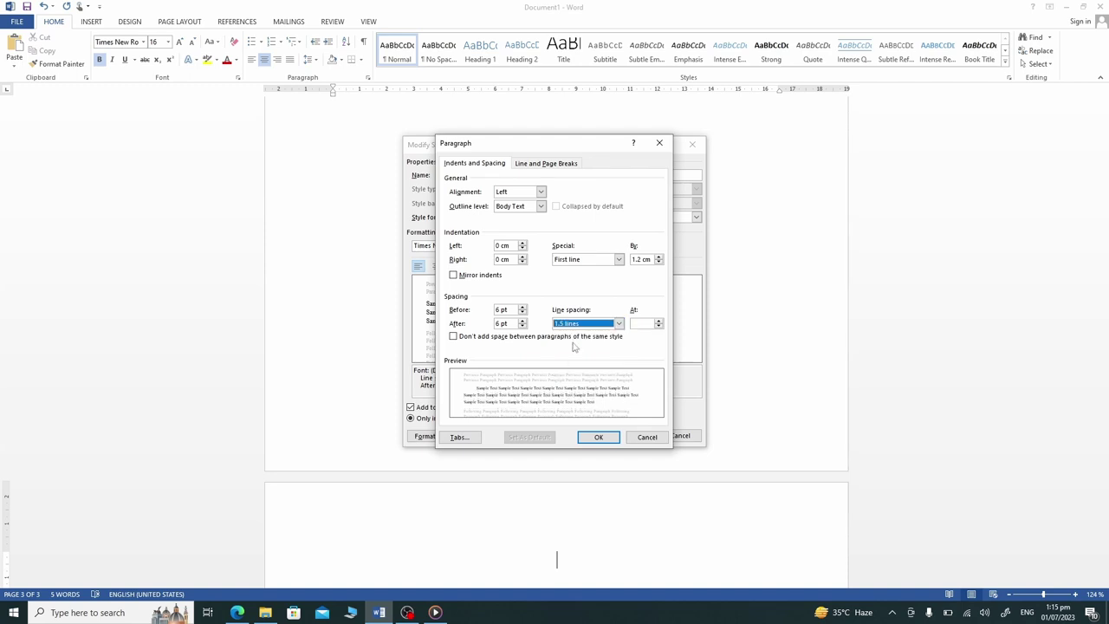
pyautogui.click(599, 437)
pyautogui.click(630, 438)
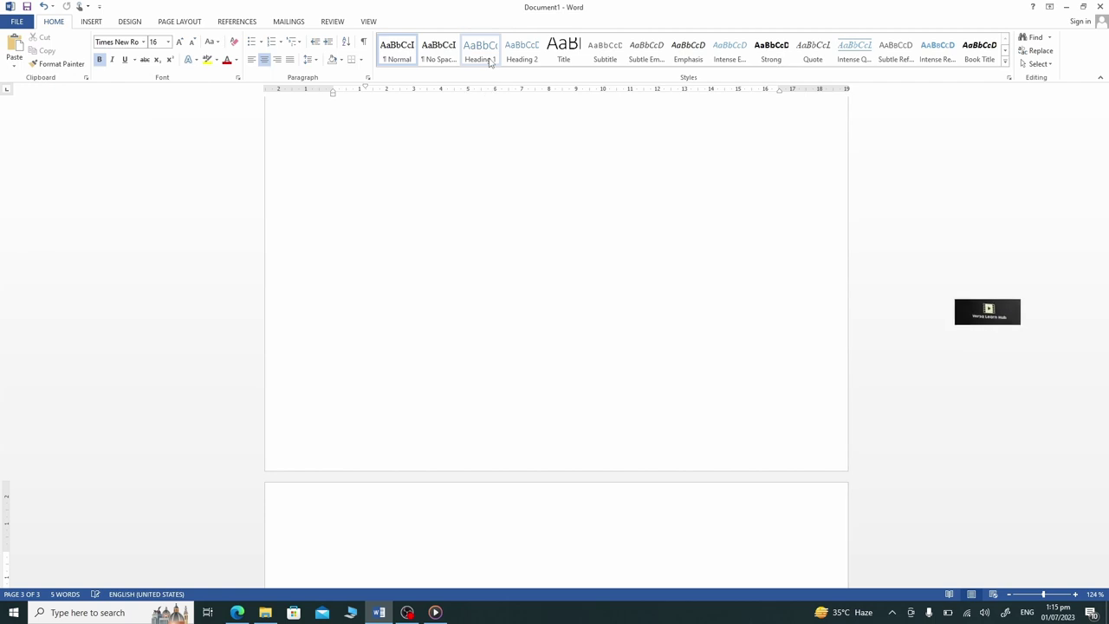
# - Modify Heading 1 to bold, centred, 16-point Times New Roman in automatic black
pyautogui.rightClick(489, 60)
pyautogui.click(518, 80)
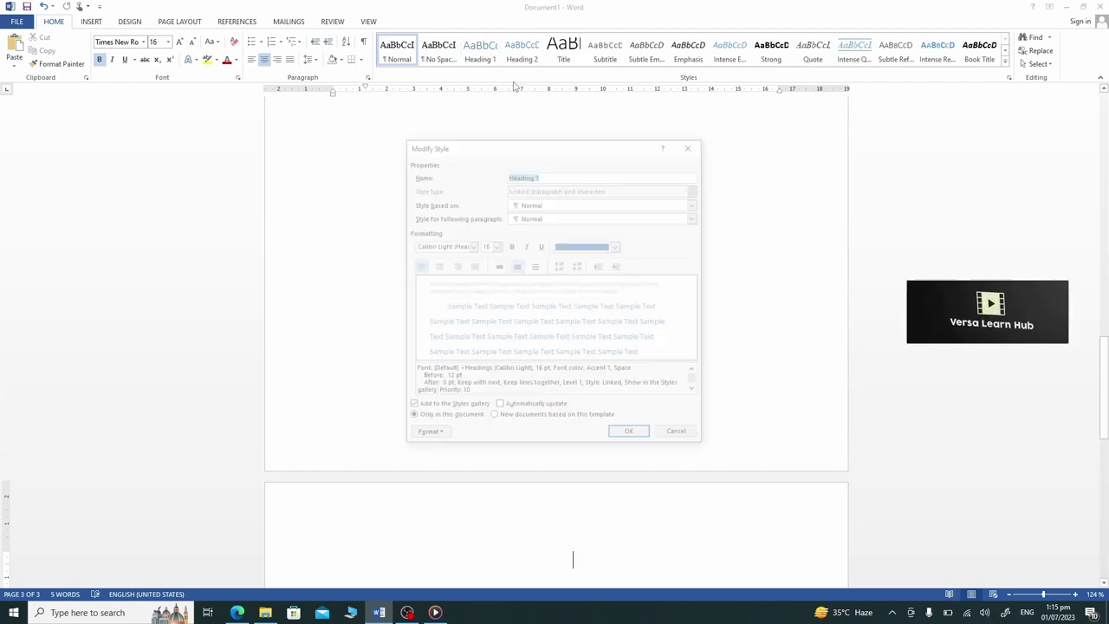
pyautogui.click(472, 246)
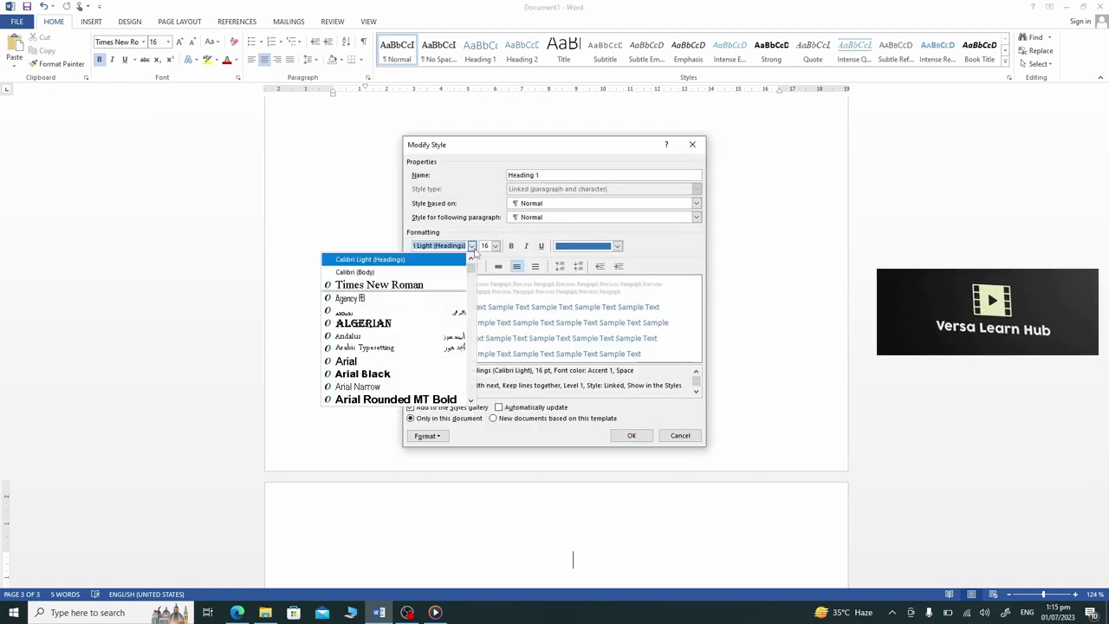
pyautogui.click(433, 286)
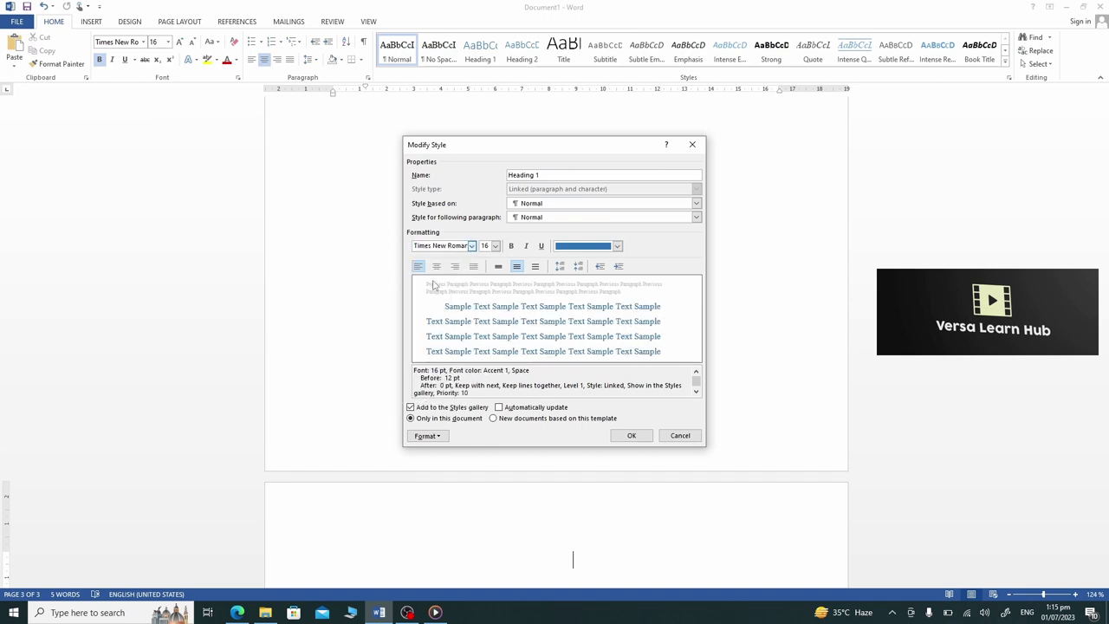
pyautogui.click(495, 246)
pyautogui.click(485, 303)
pyautogui.click(511, 246)
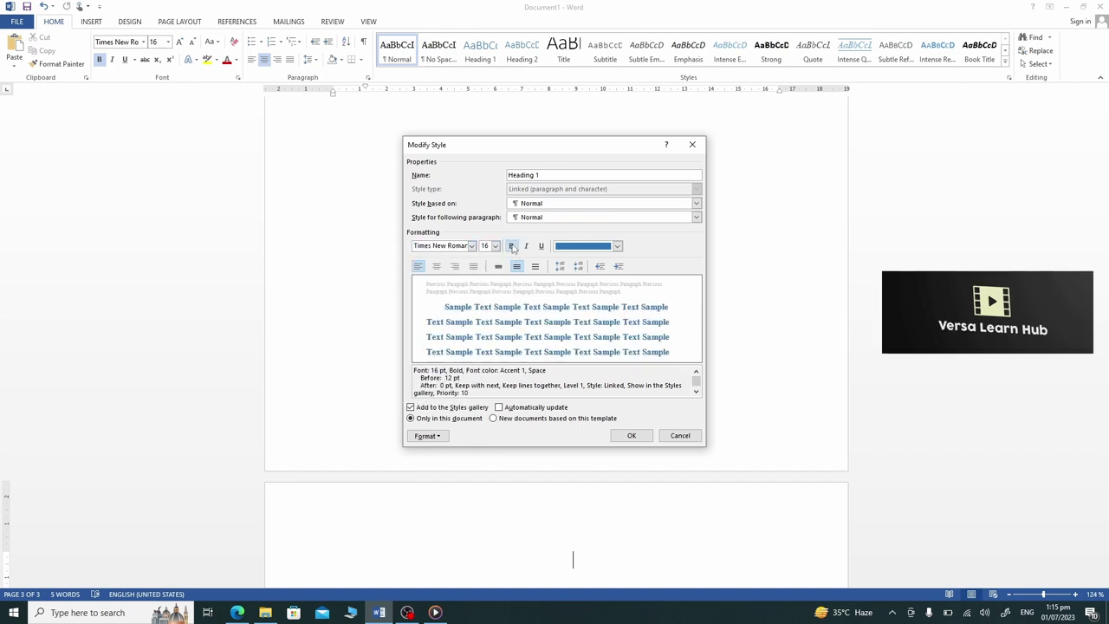
pyautogui.click(617, 246)
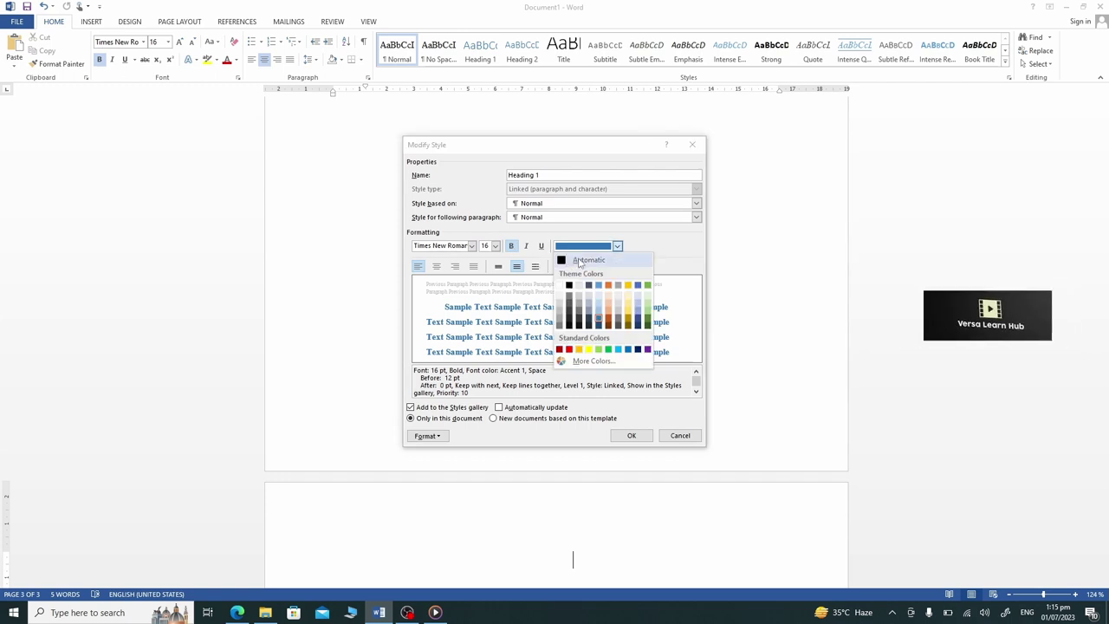
pyautogui.click(585, 261)
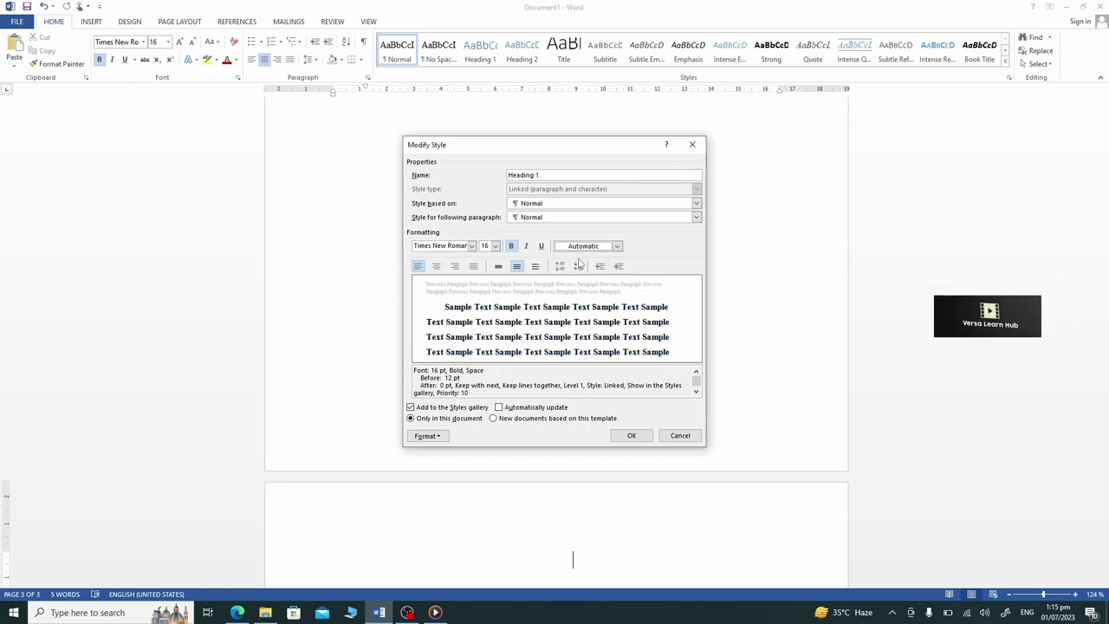
pyautogui.click(438, 267)
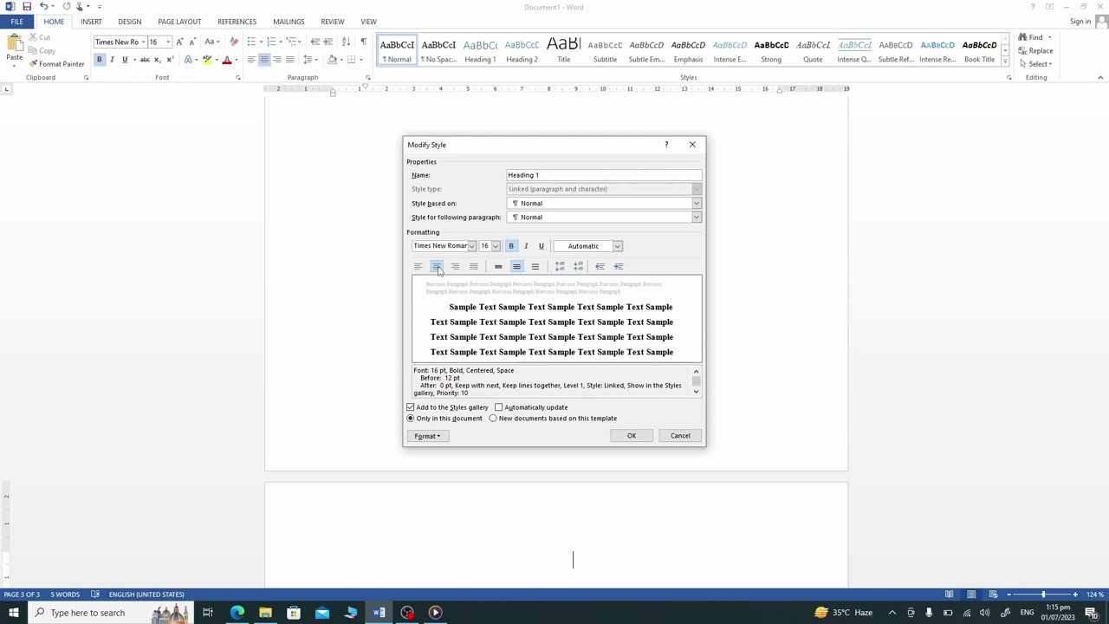
# - Give Heading 1 no first-line indent, 6 pt before and after, and single spacing, then save it
pyautogui.click(437, 436)
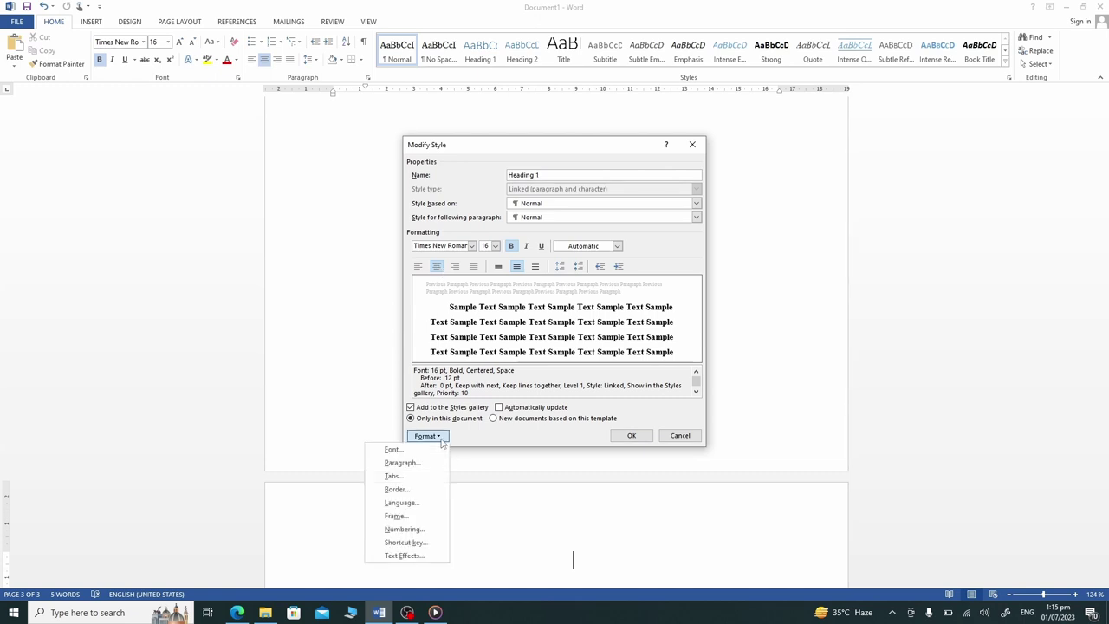
pyautogui.click(420, 463)
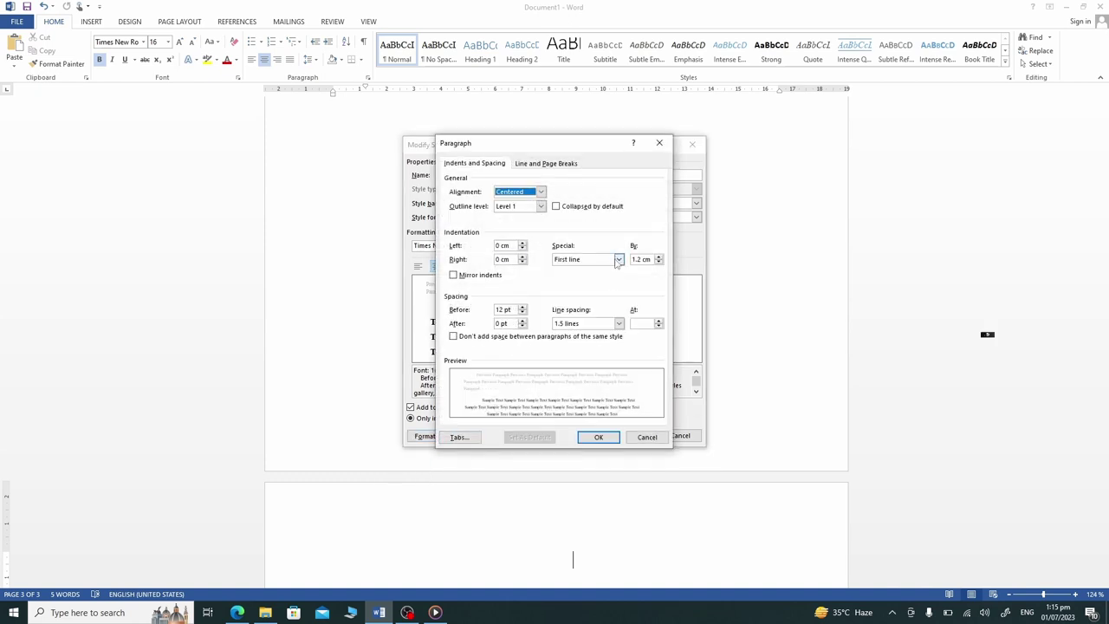
pyautogui.click(618, 260)
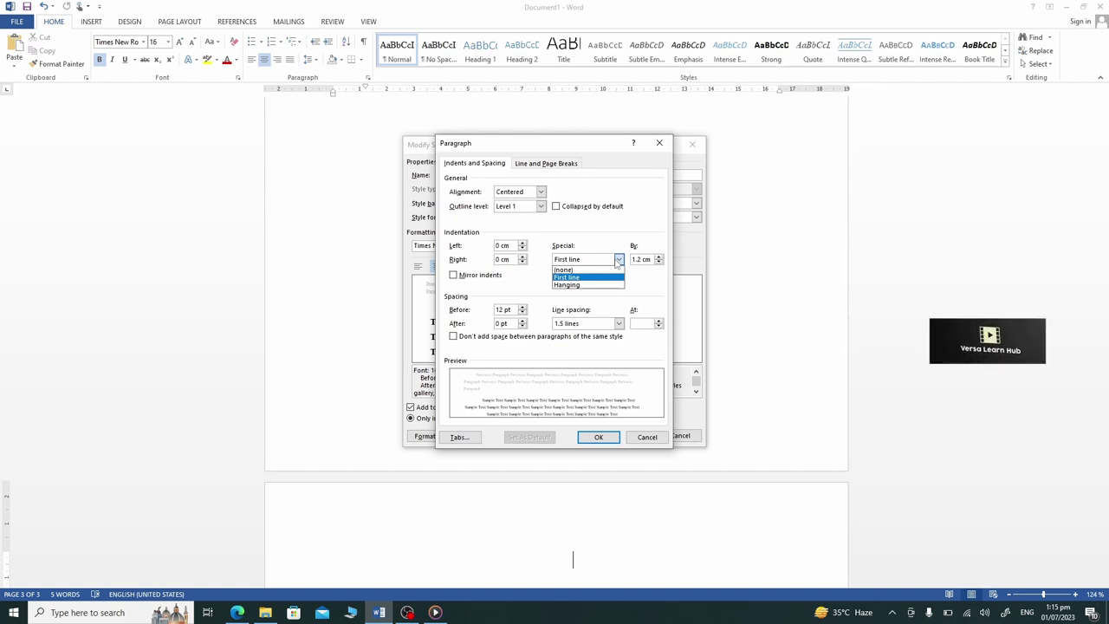
pyautogui.click(568, 269)
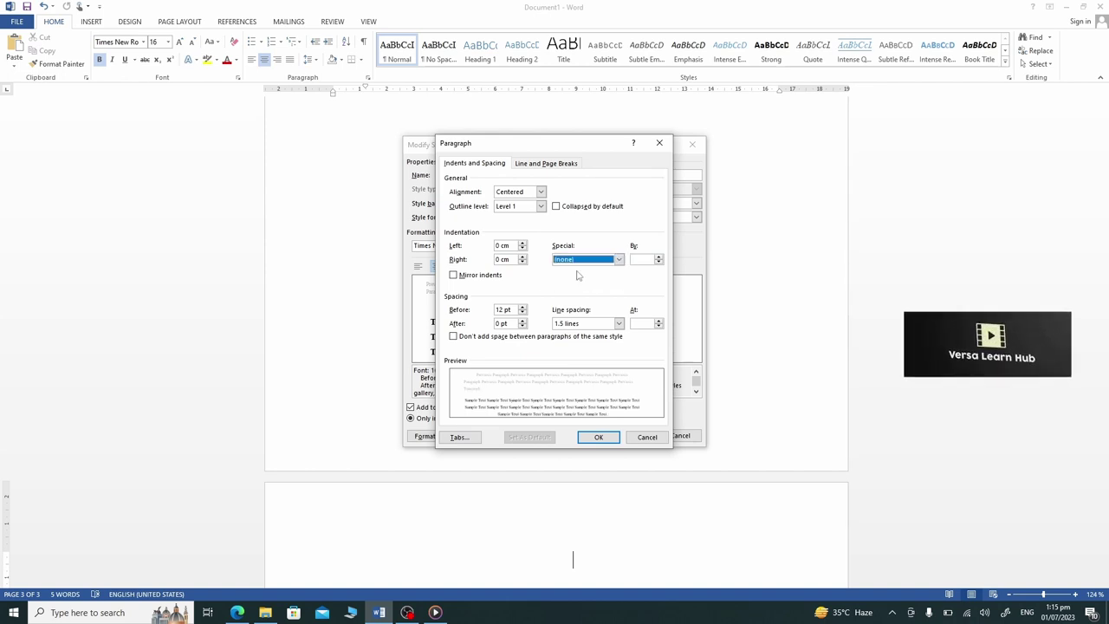
pyautogui.click(523, 313)
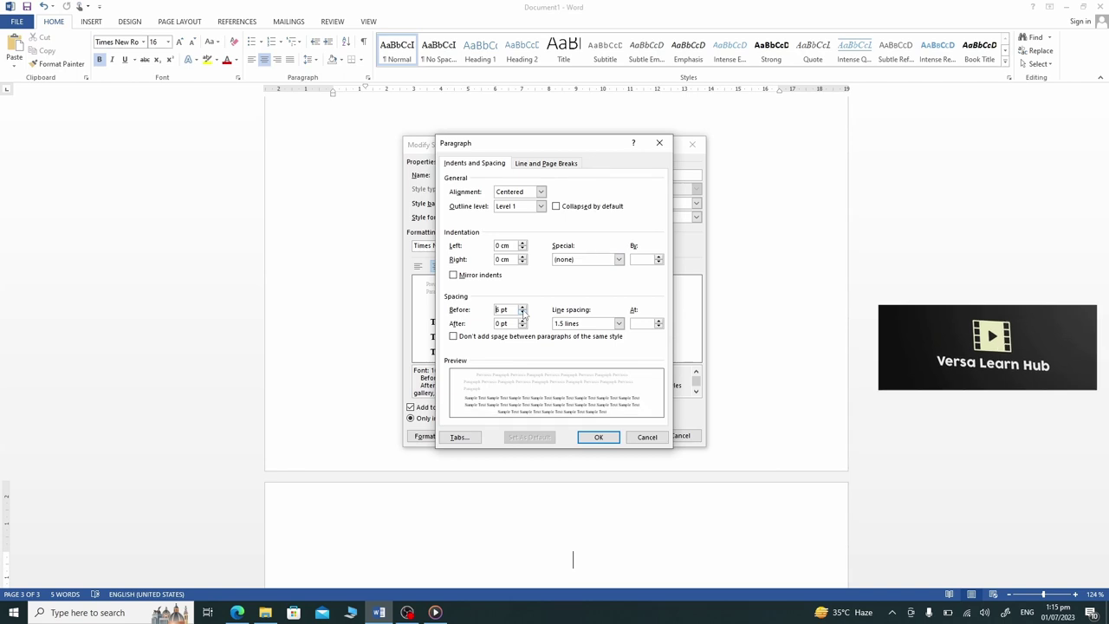
pyautogui.click(597, 326)
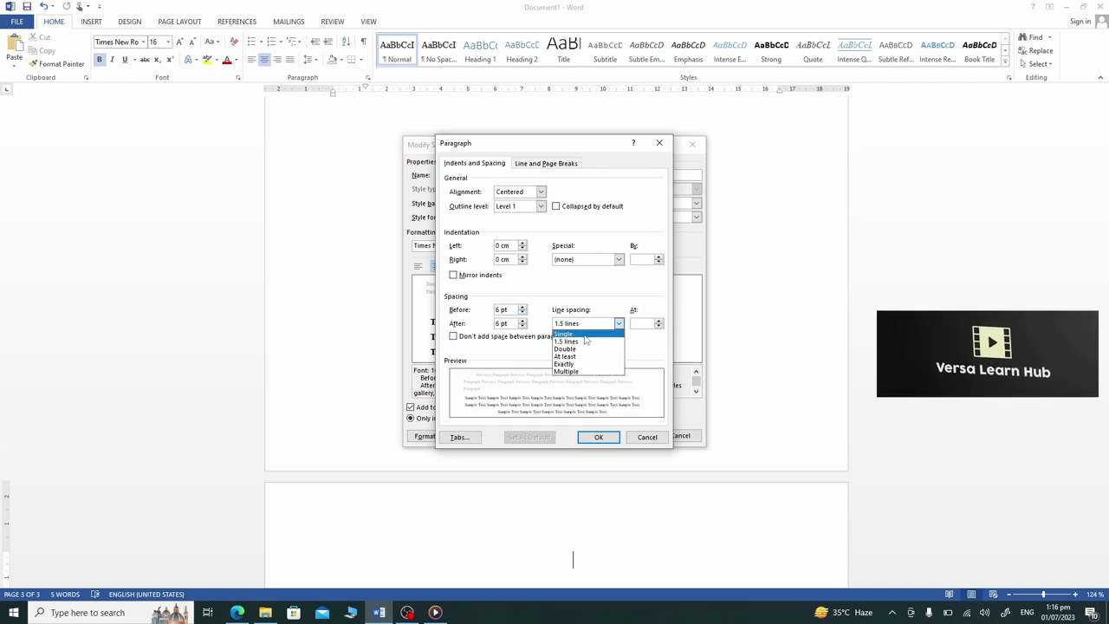
pyautogui.click(585, 336)
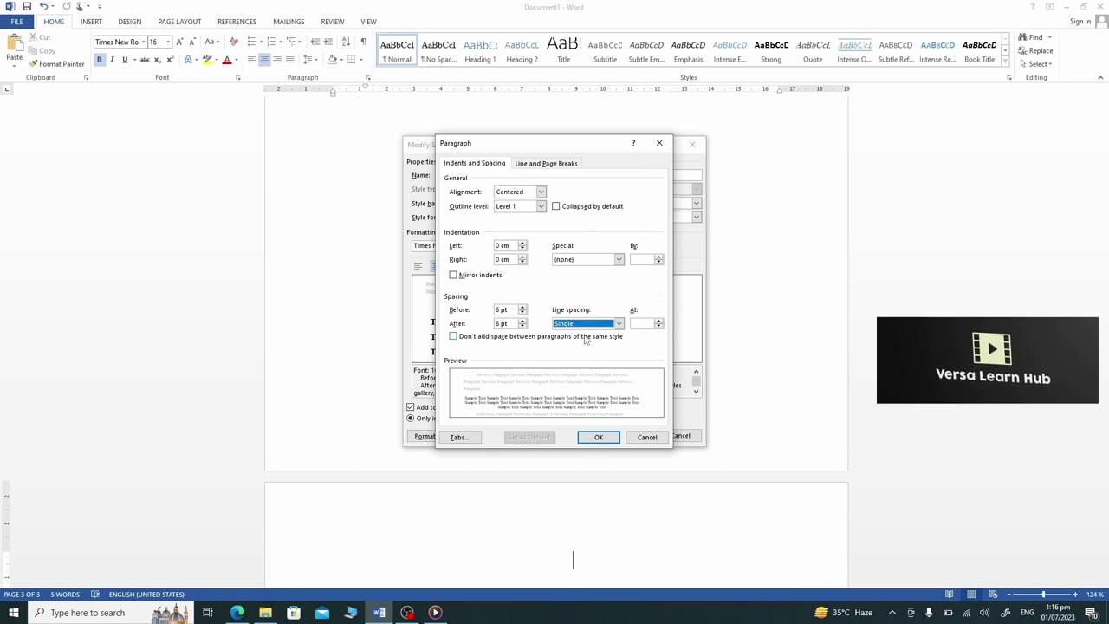
pyautogui.click(598, 437)
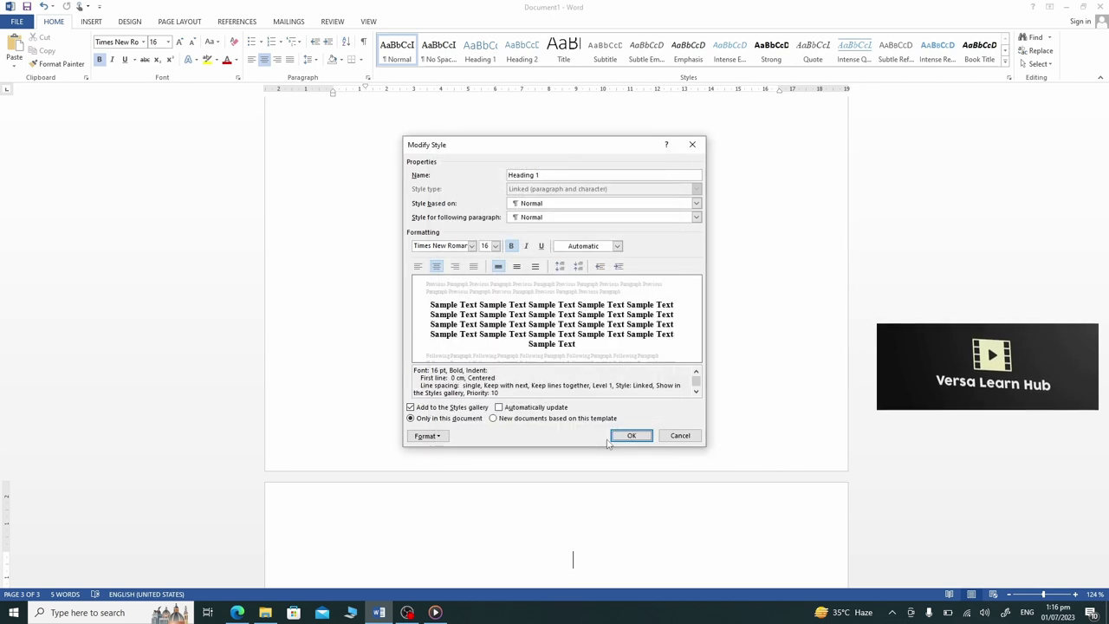
pyautogui.click(624, 437)
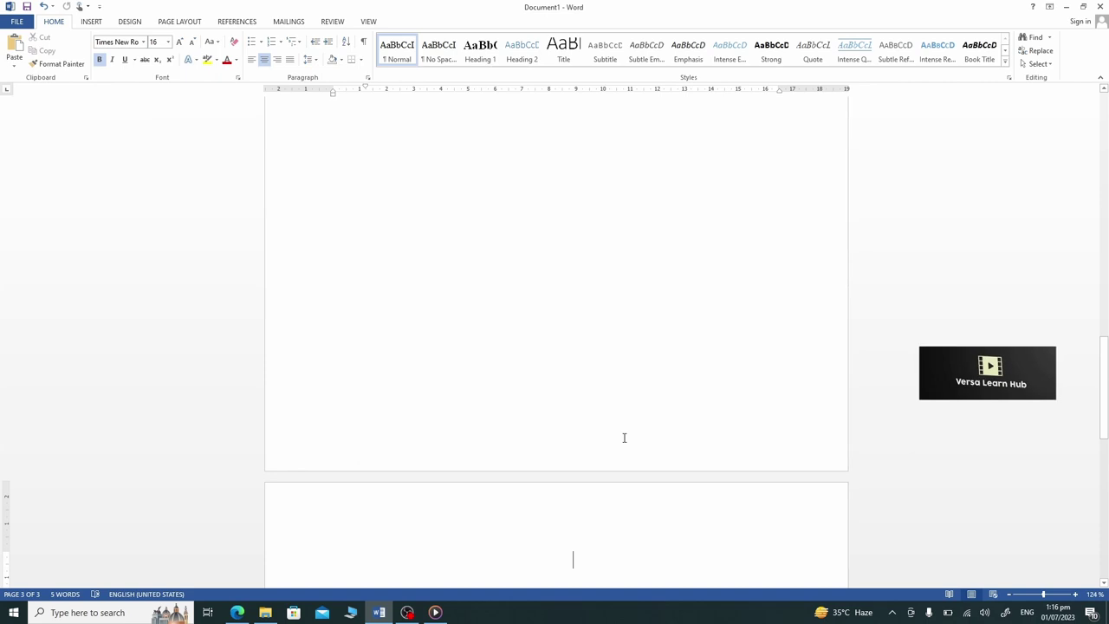
# - Modify Heading 2 to bold 14-point Times New Roman in automatic black
pyautogui.rightClick(533, 66)
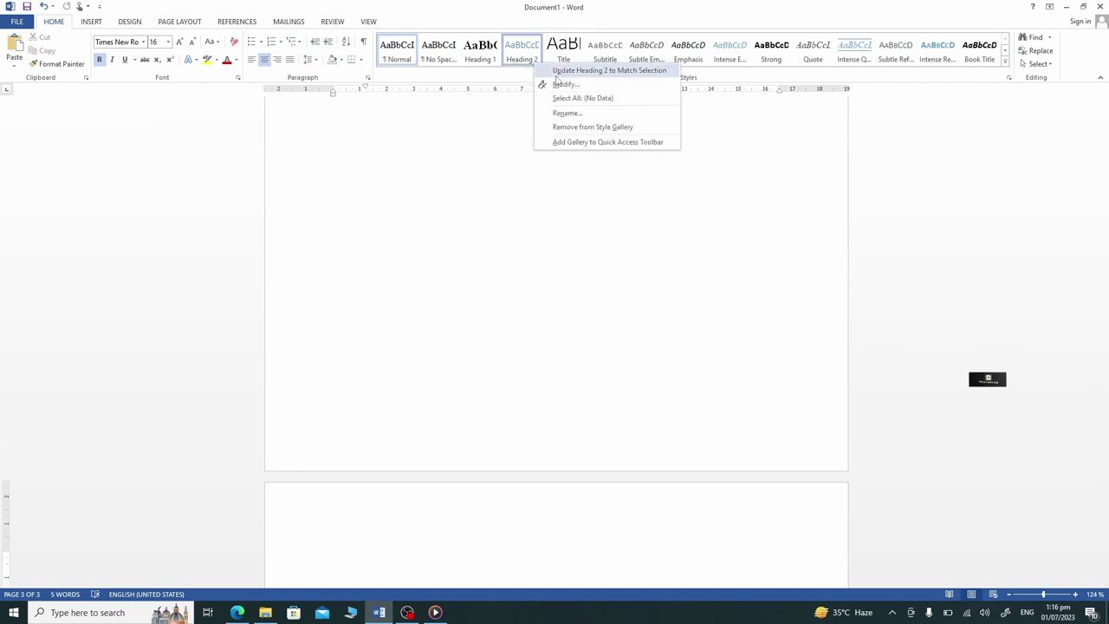
pyautogui.click(561, 85)
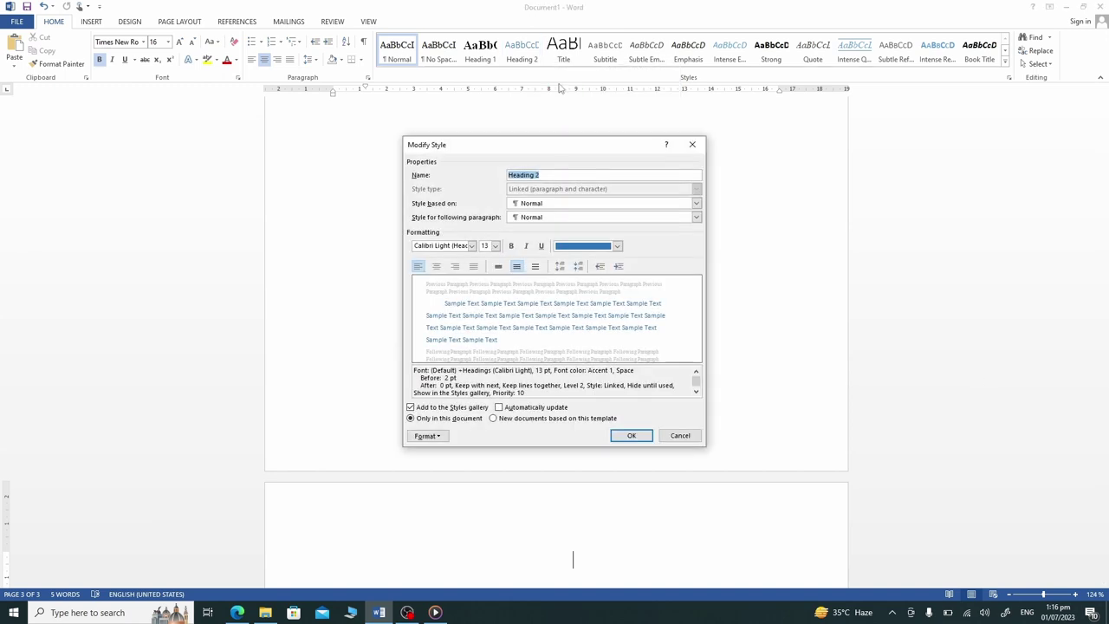
pyautogui.click(472, 246)
pyautogui.click(425, 286)
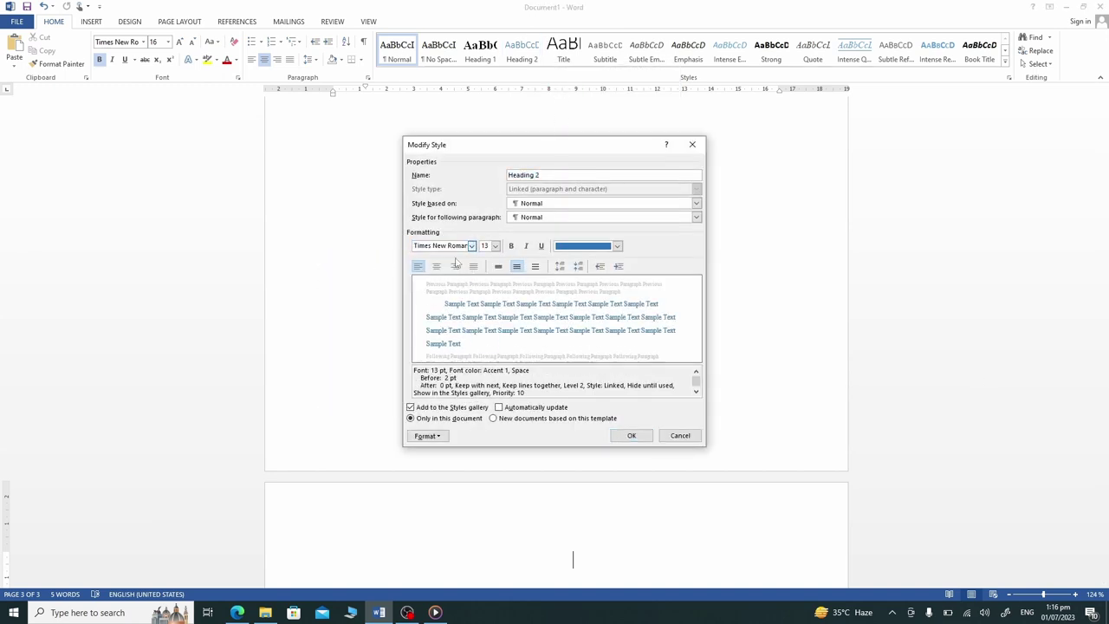
pyautogui.click(495, 247)
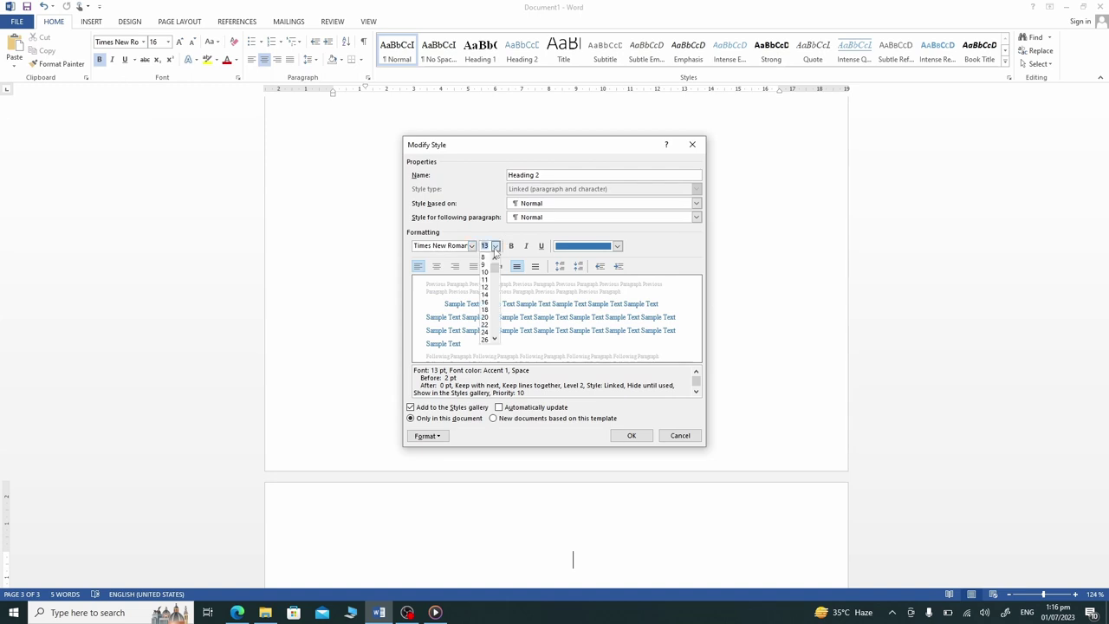
pyautogui.click(485, 294)
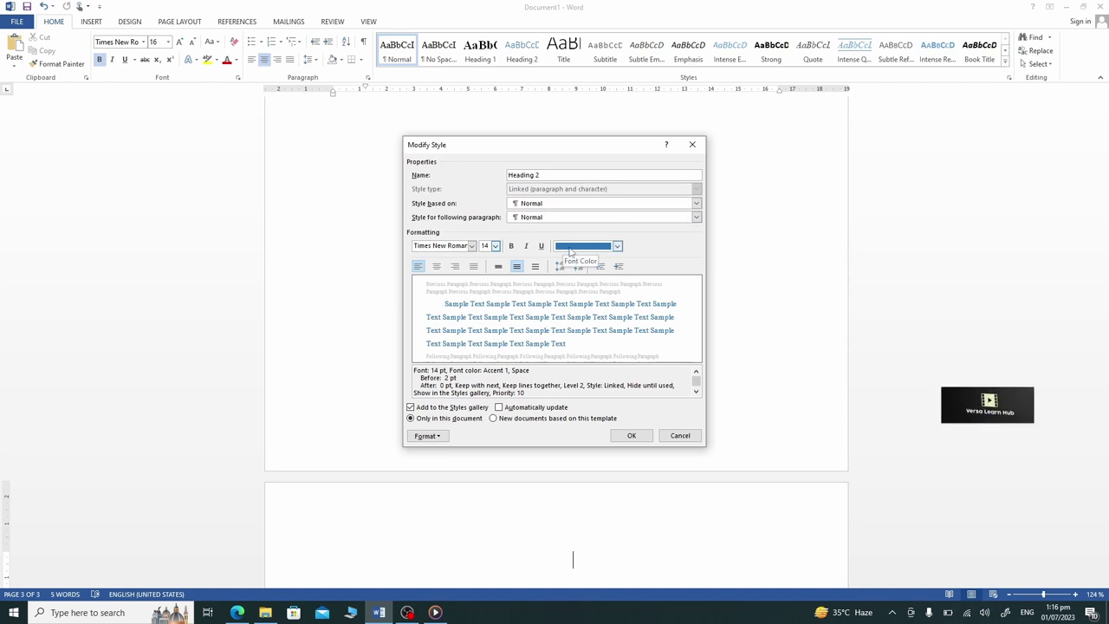
pyautogui.click(511, 247)
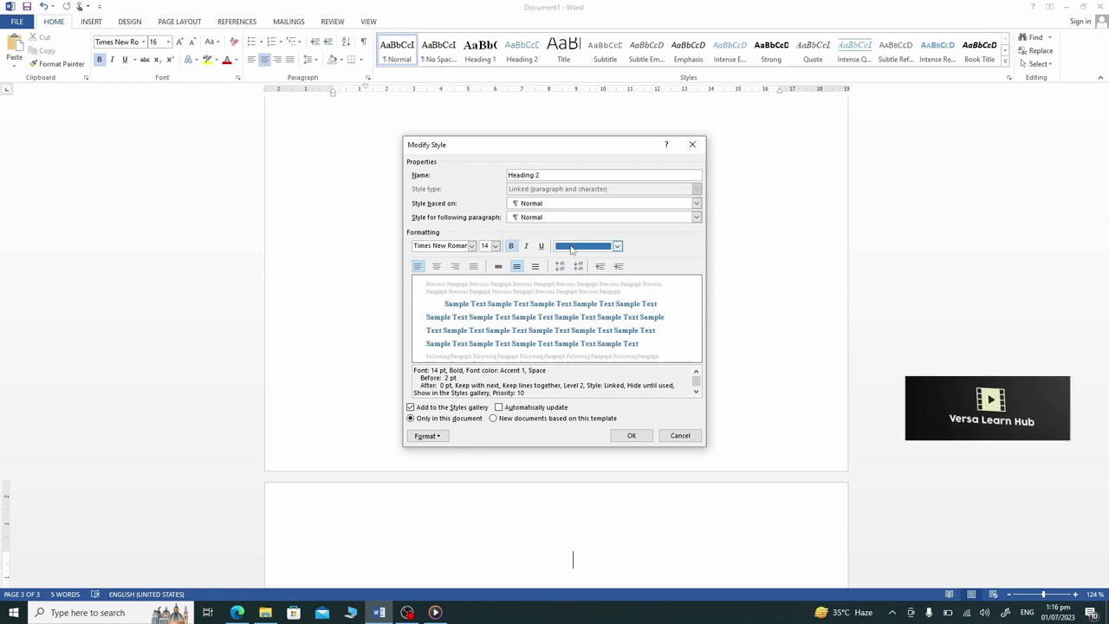
pyautogui.click(573, 249)
pyautogui.click(582, 259)
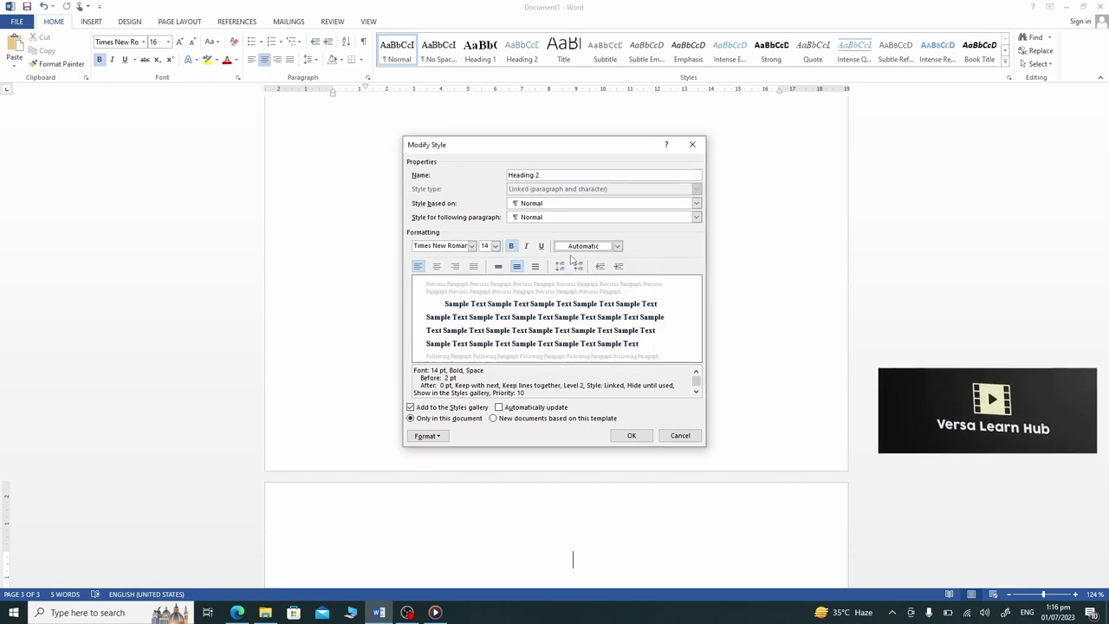
# - Set Heading 2 paragraphs to no first-line indent, 6 pt before, and single line spacing
pyautogui.click(438, 437)
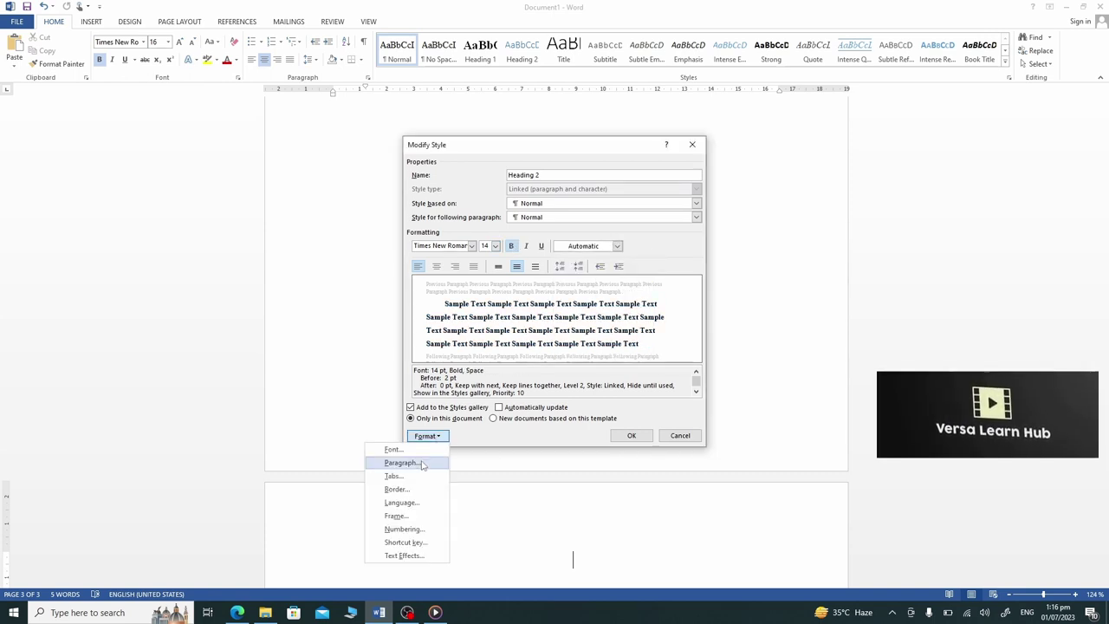
pyautogui.click(422, 465)
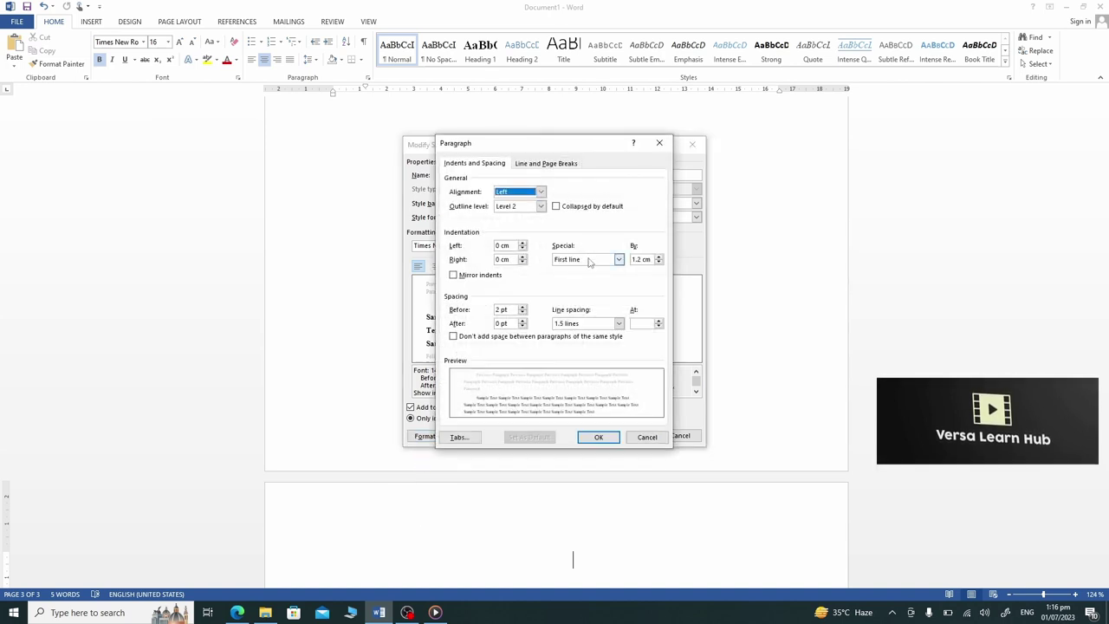
pyautogui.click(589, 260)
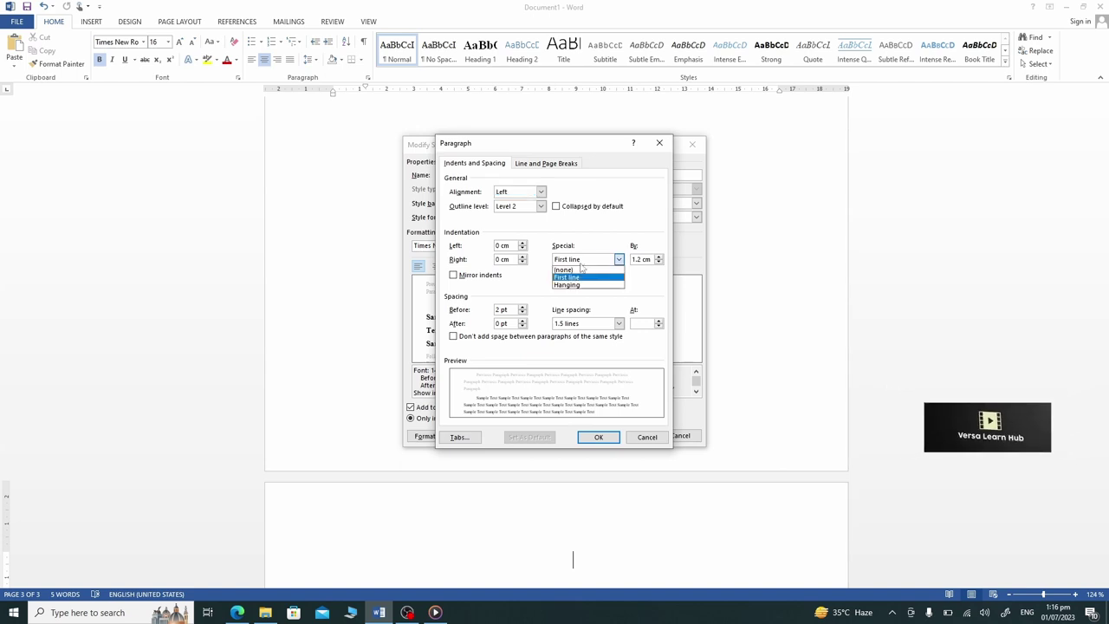
pyautogui.click(572, 271)
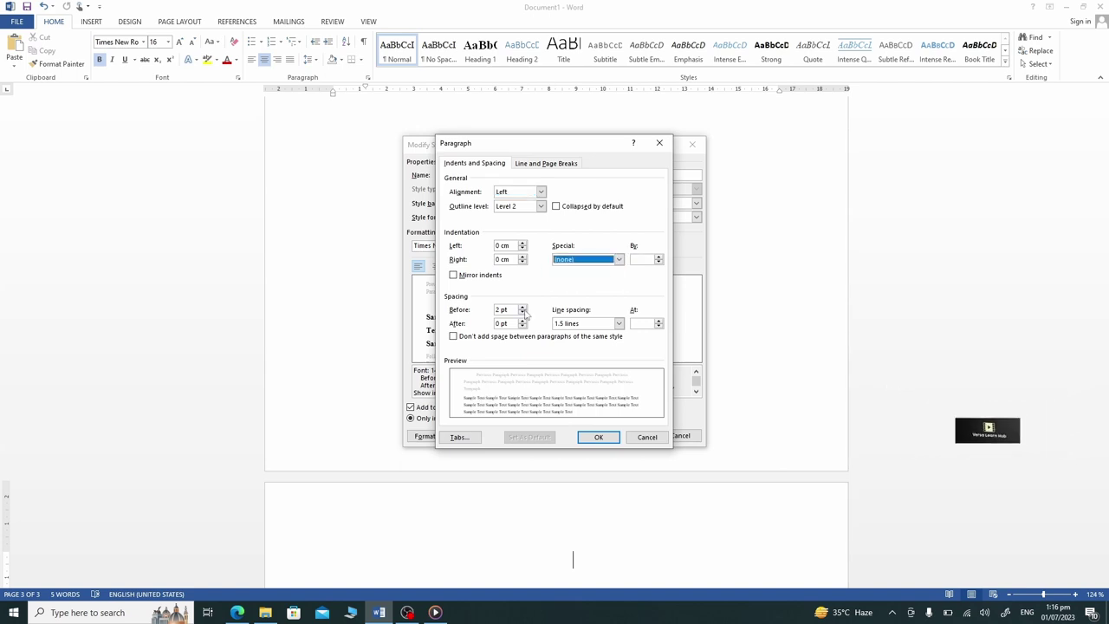
pyautogui.click(522, 307)
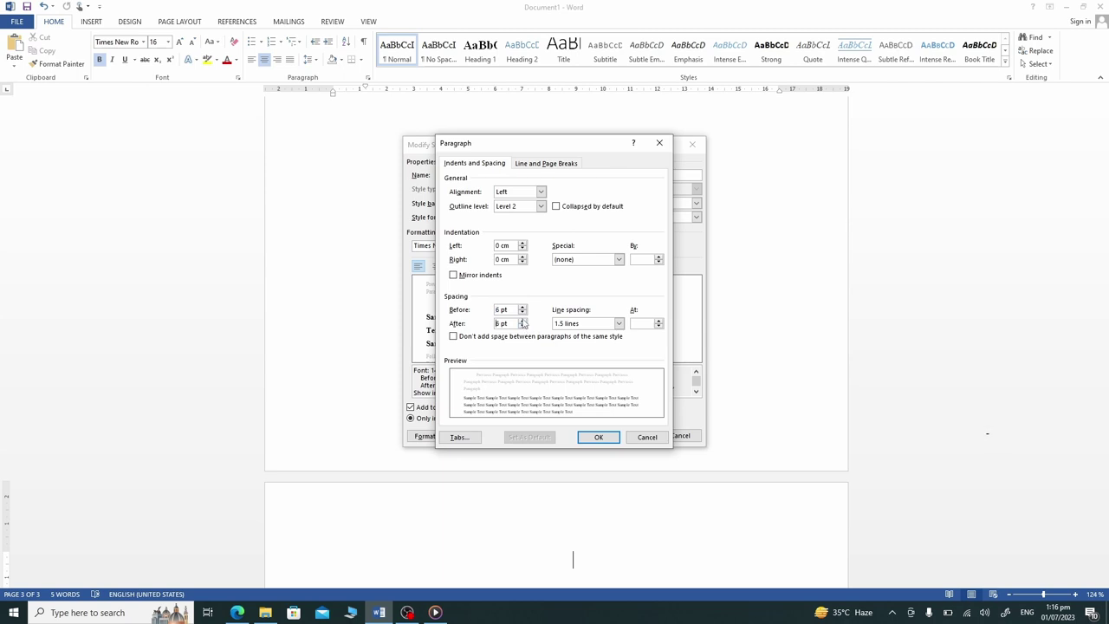
pyautogui.click(606, 325)
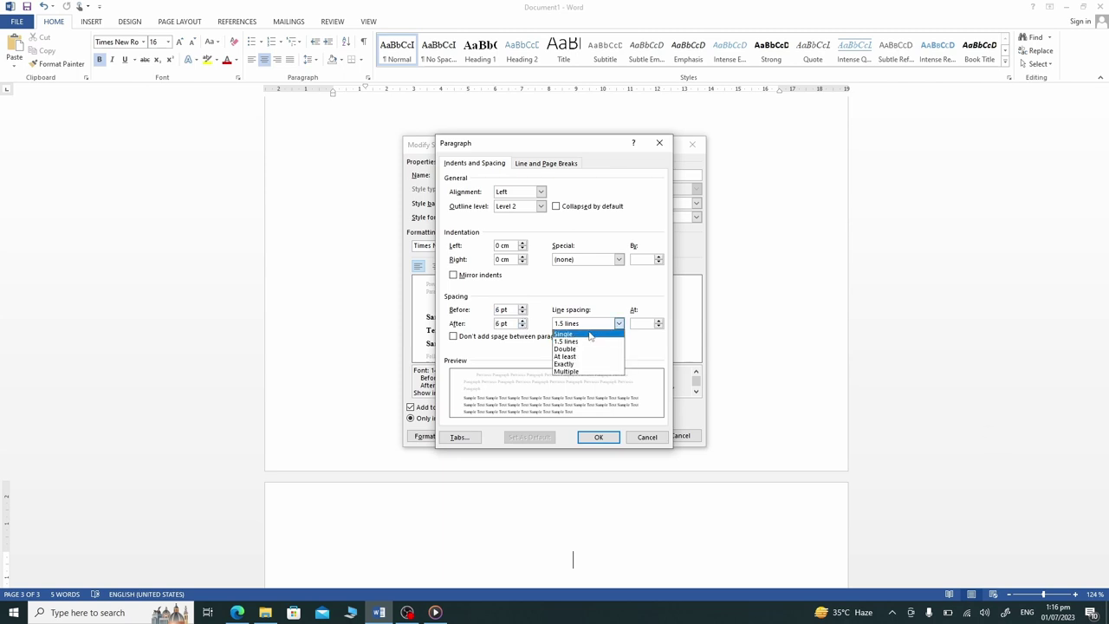
pyautogui.click(590, 335)
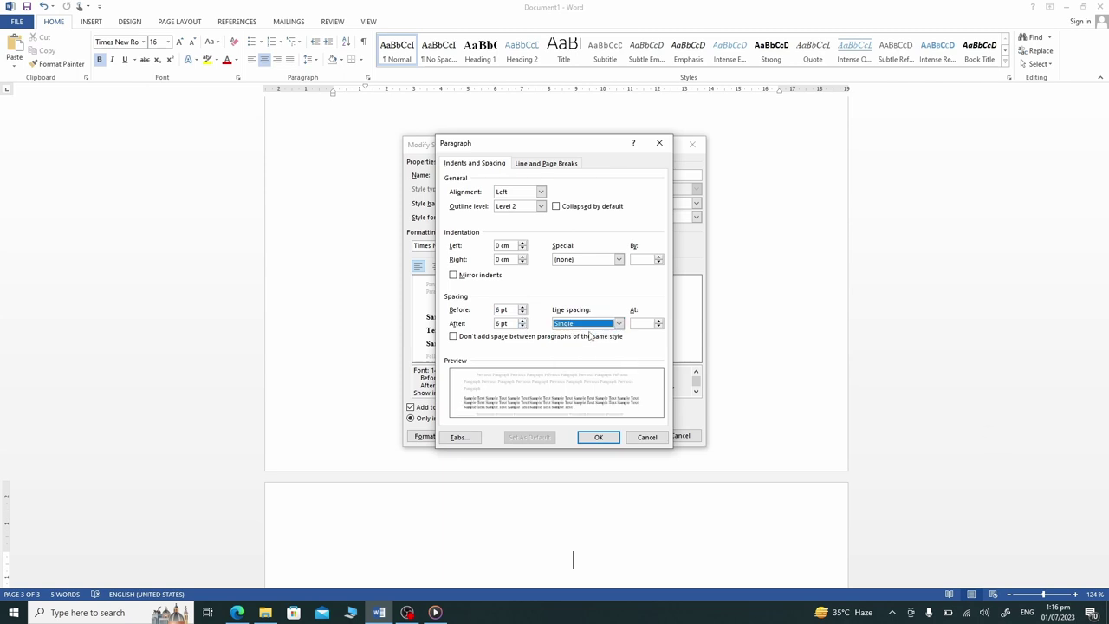
pyautogui.click(601, 437)
# - Save the modified Heading 2 style in the Modify Style dialog
pyautogui.click(630, 436)
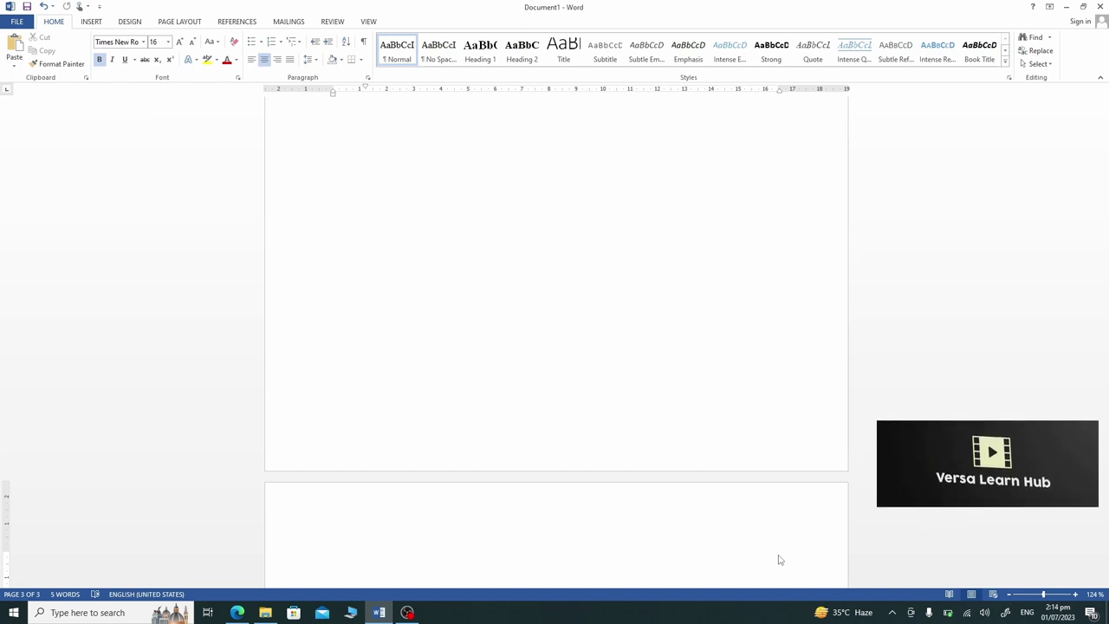
# - Type 'Pakistan' on page 3, style it Heading 1, and start a new paragraph below
pyautogui.write('Pakis')
pyautogui.write('tan')
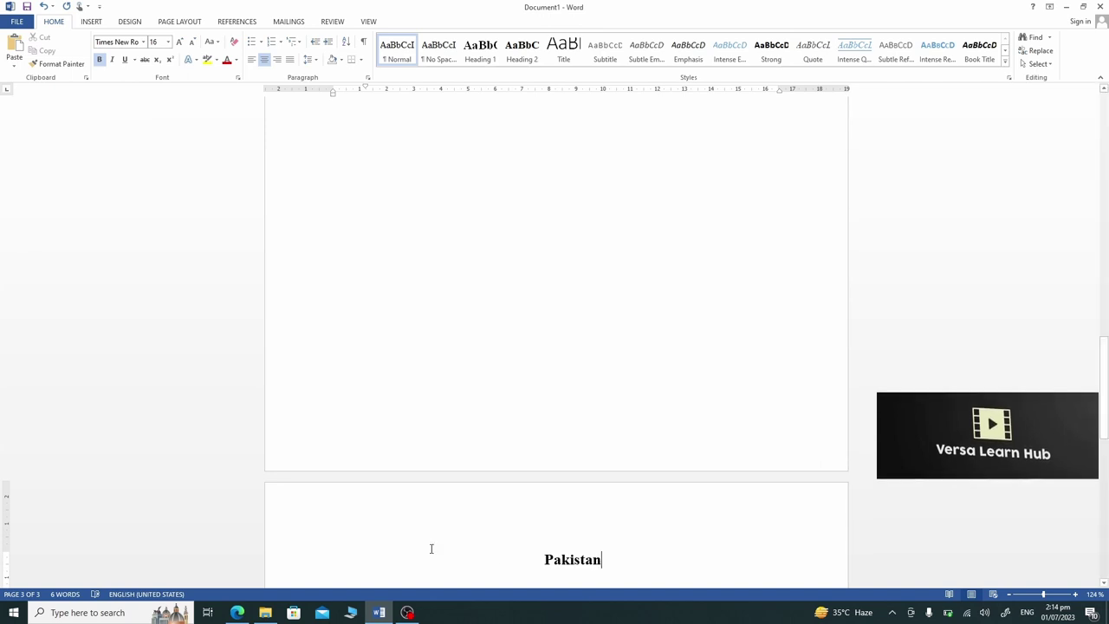
pyautogui.click(308, 564)
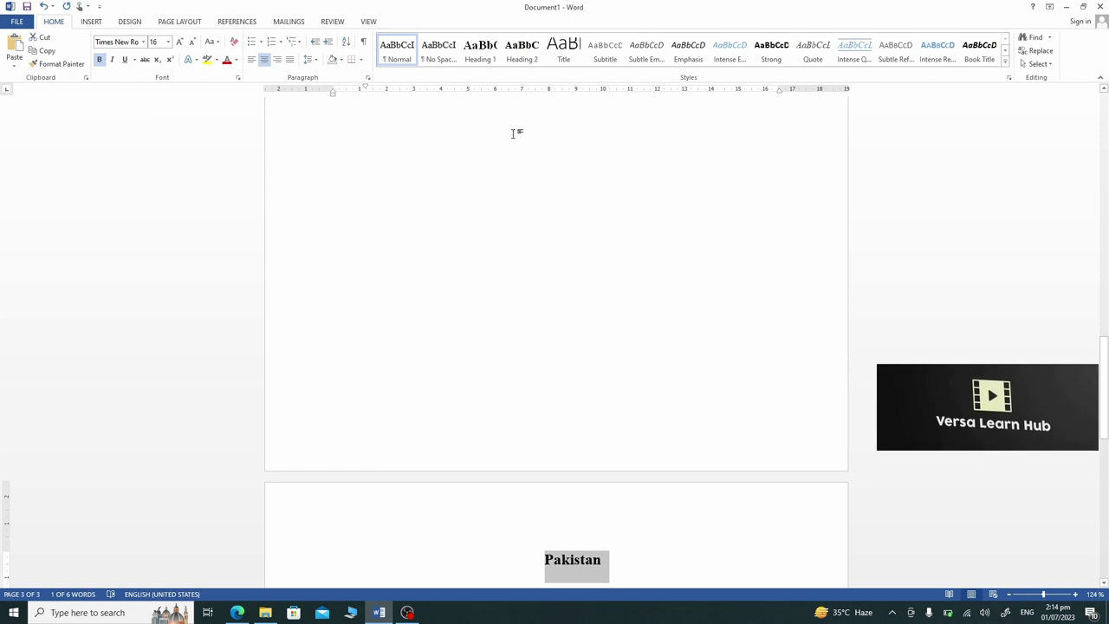
pyautogui.click(481, 50)
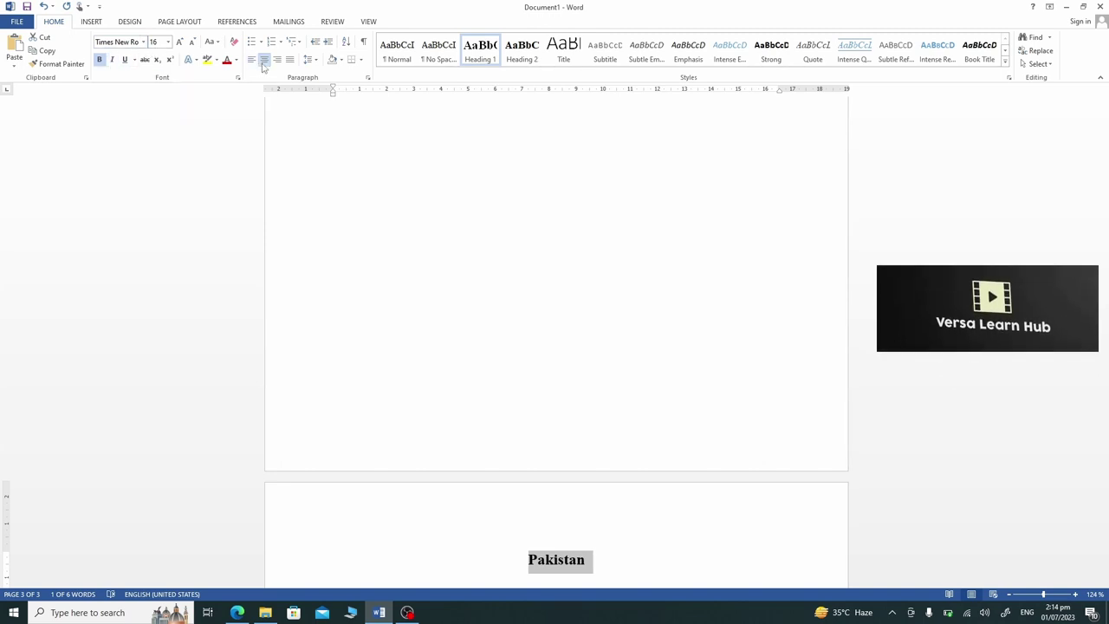
pyautogui.click(595, 567)
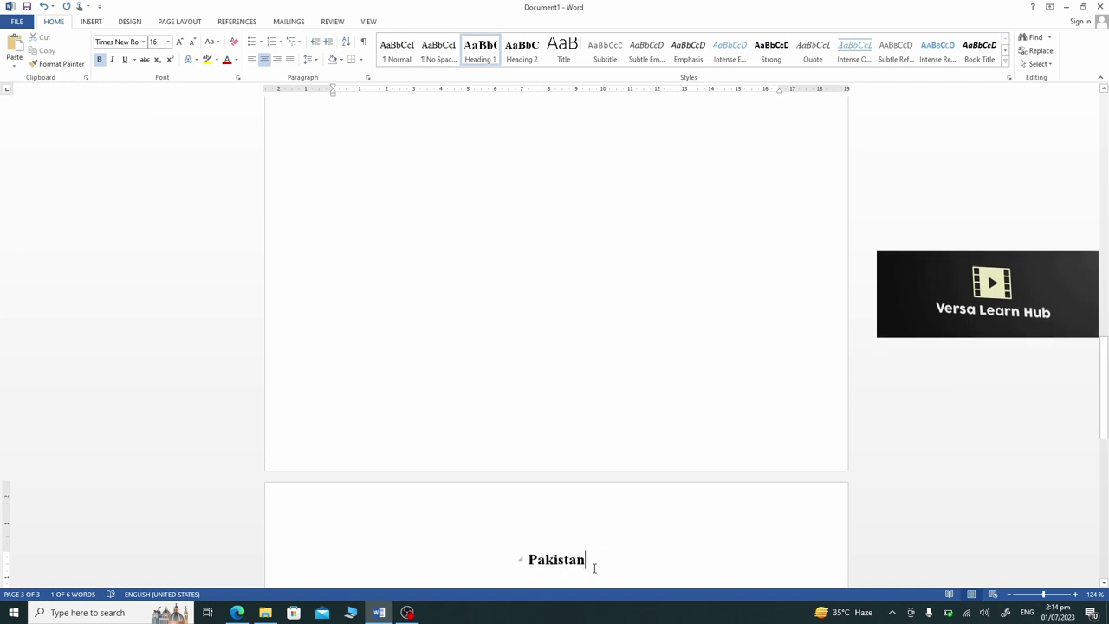
pyautogui.press('Return')
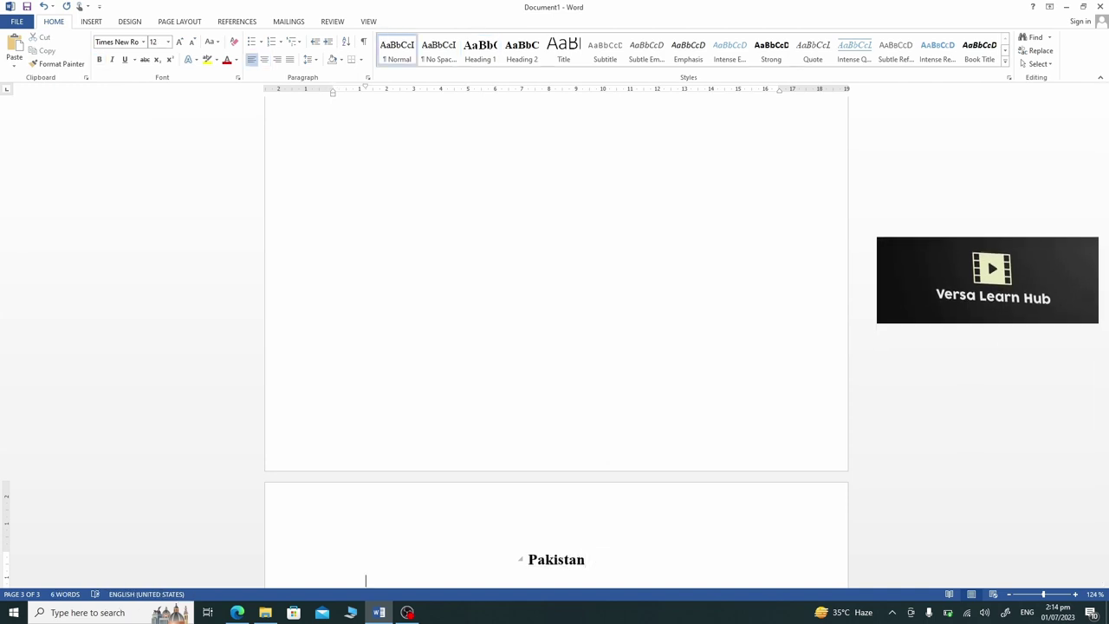
# - Generate a paragraph of sample text with =rand(1) under the Pakistan heading
pyautogui.scroll(-1, 640, 514)
pyautogui.scroll(-1, 640, 515)
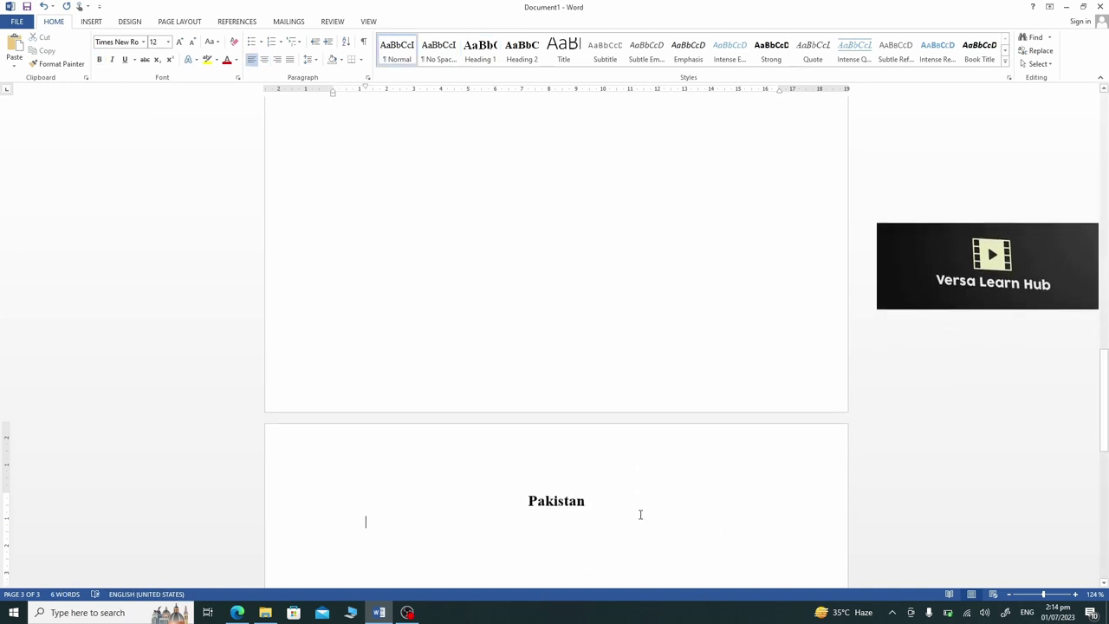
pyautogui.write('=rand (1')
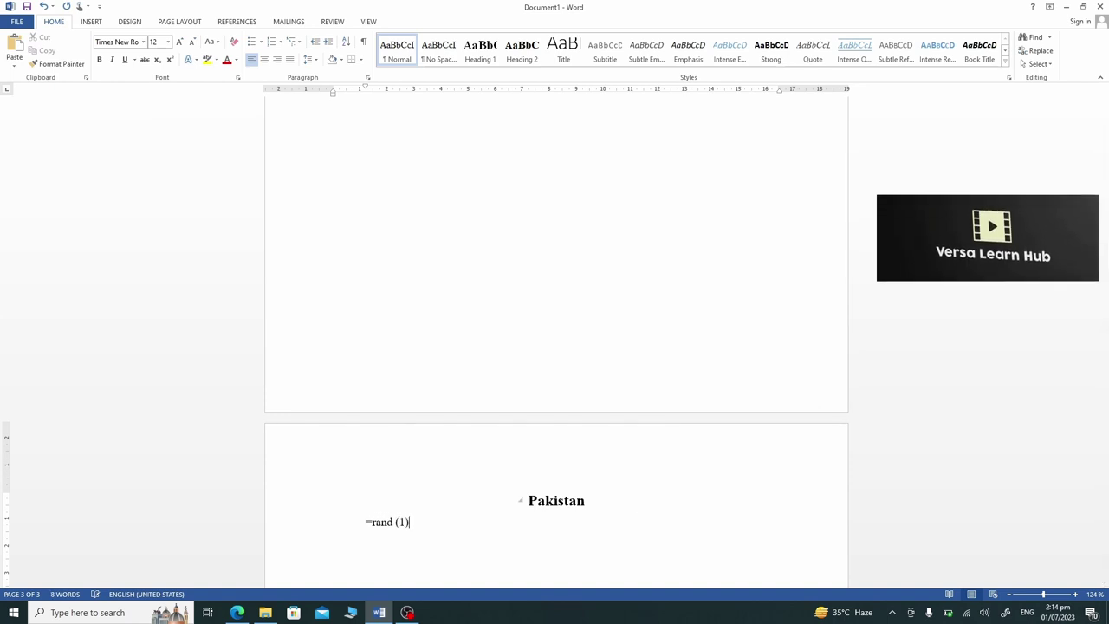
pyautogui.press('Return')
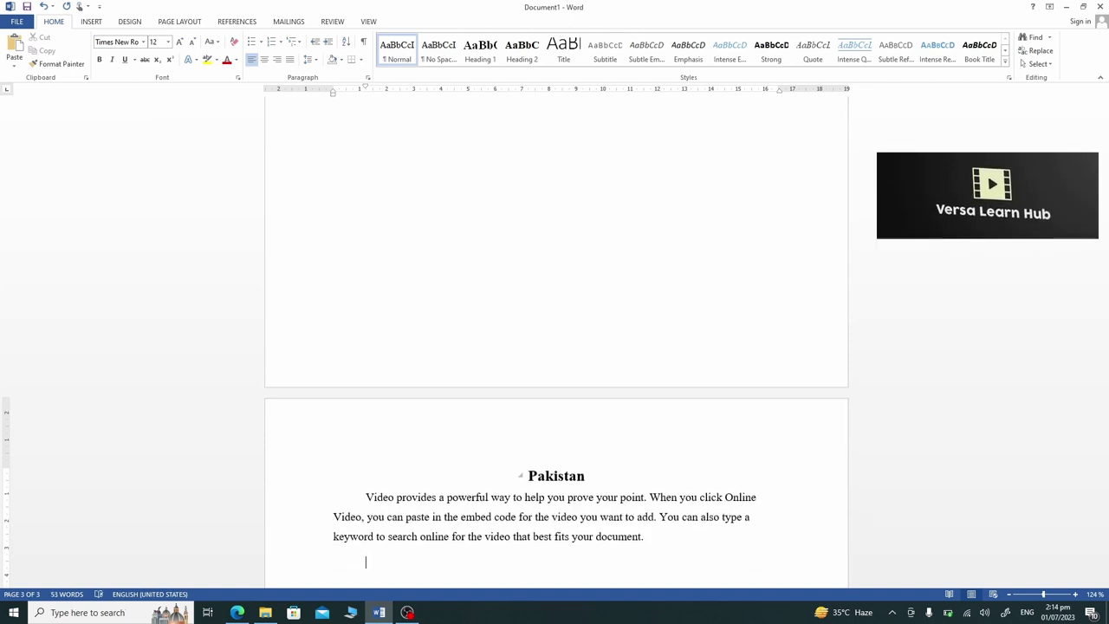
# - Add 'Khyber Pakhtunkhwa' as a Heading 2 with a new normal paragraph below
pyautogui.press('Return')
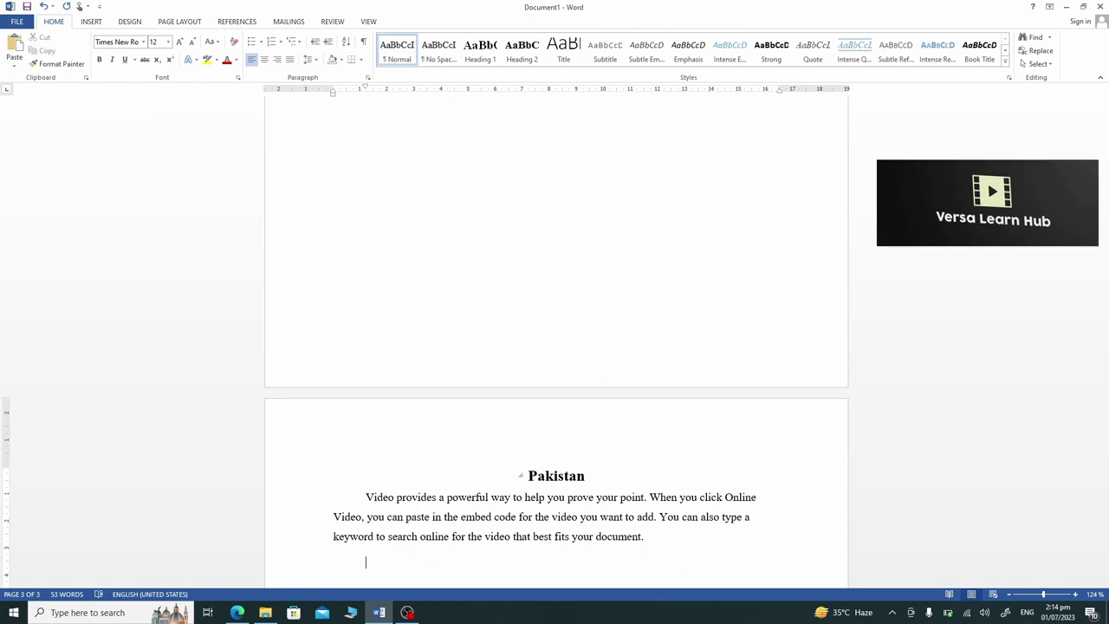
pyautogui.write('KP')
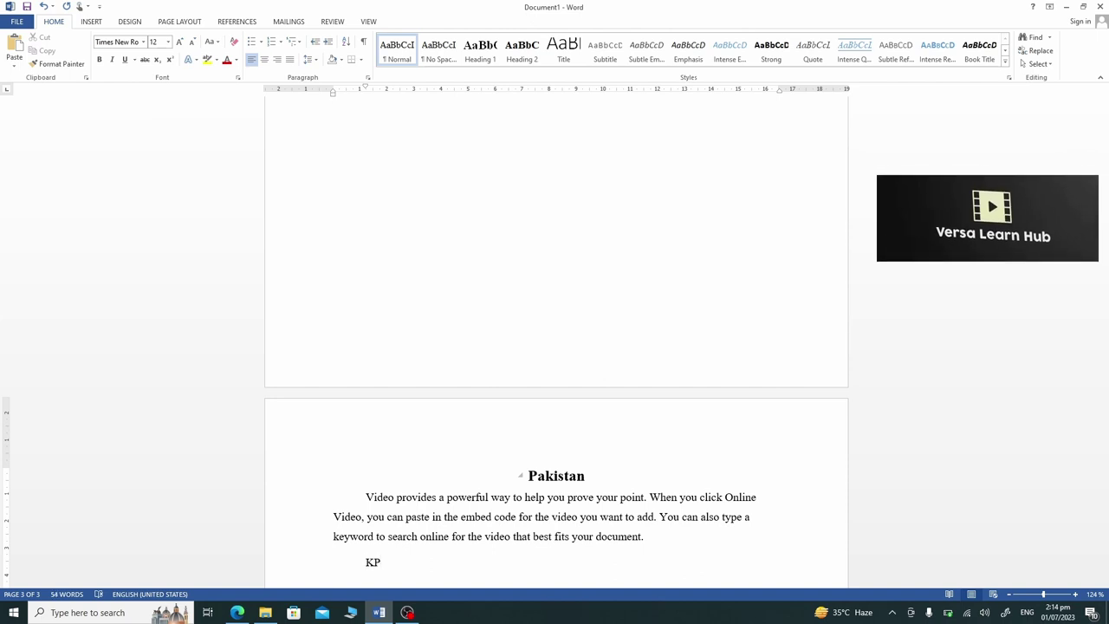
pyautogui.press('BackSpace')
pyautogui.write('hyber Pakht')
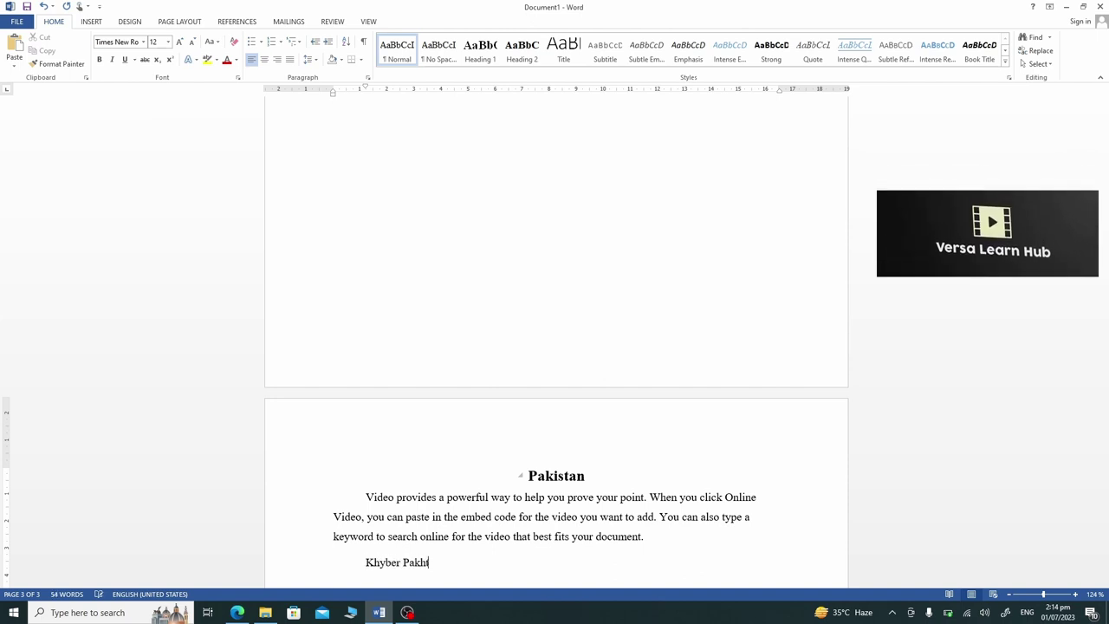
pyautogui.write('unkhwa')
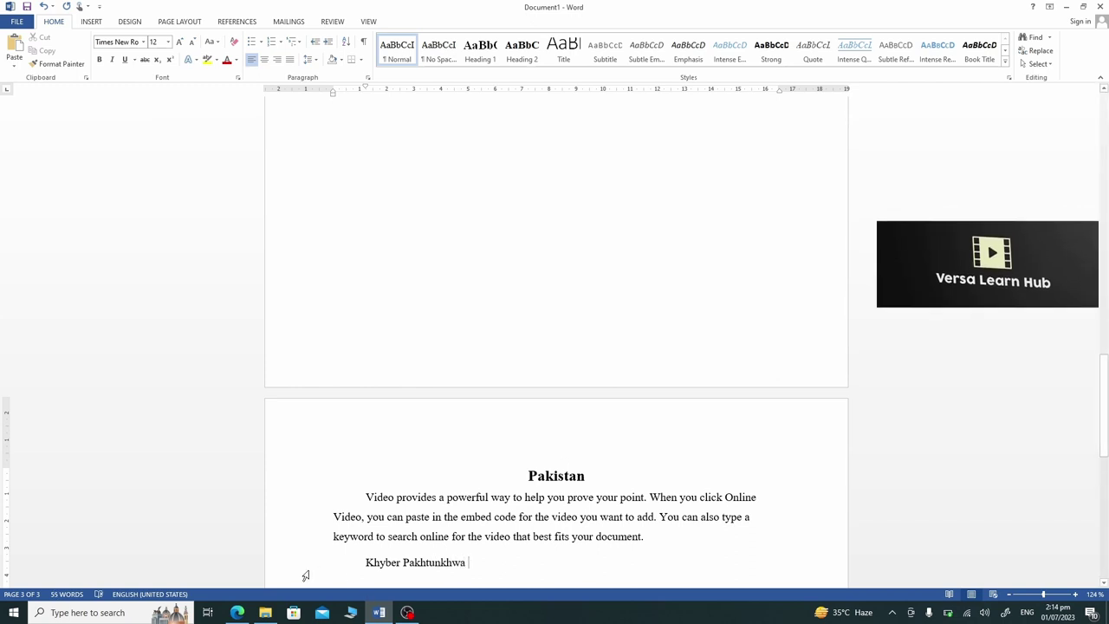
pyautogui.click(305, 576)
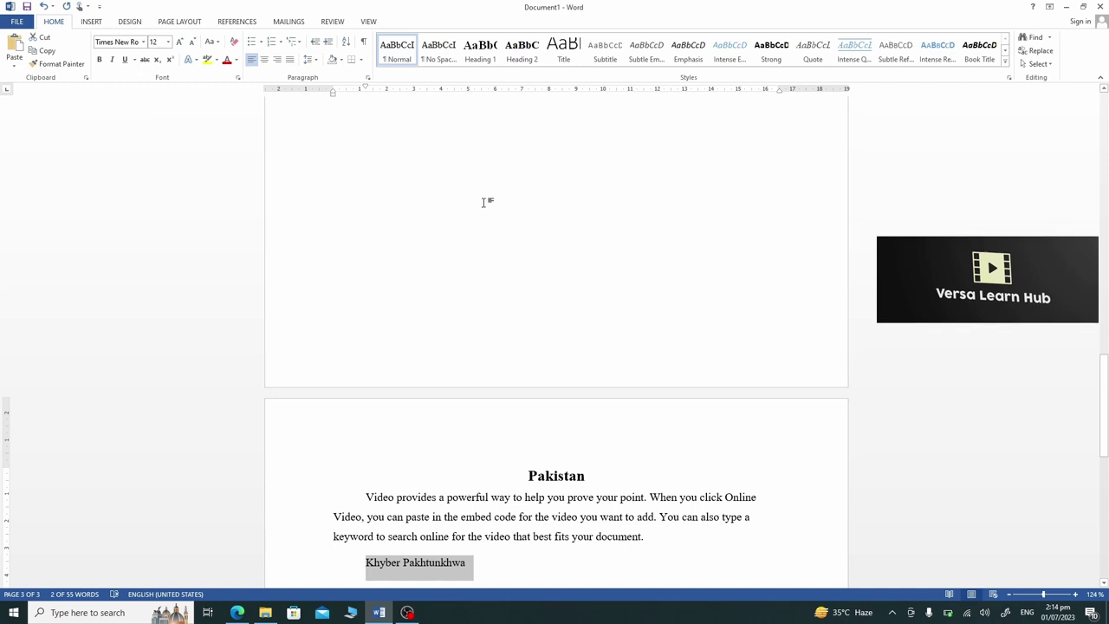
pyautogui.click(522, 54)
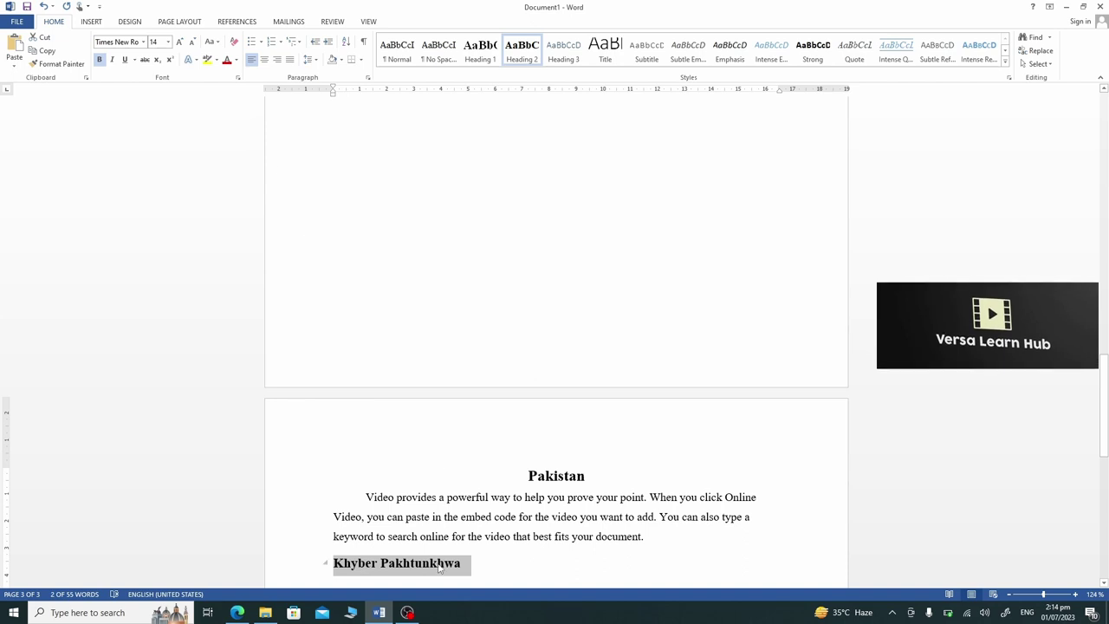
pyautogui.click(465, 567)
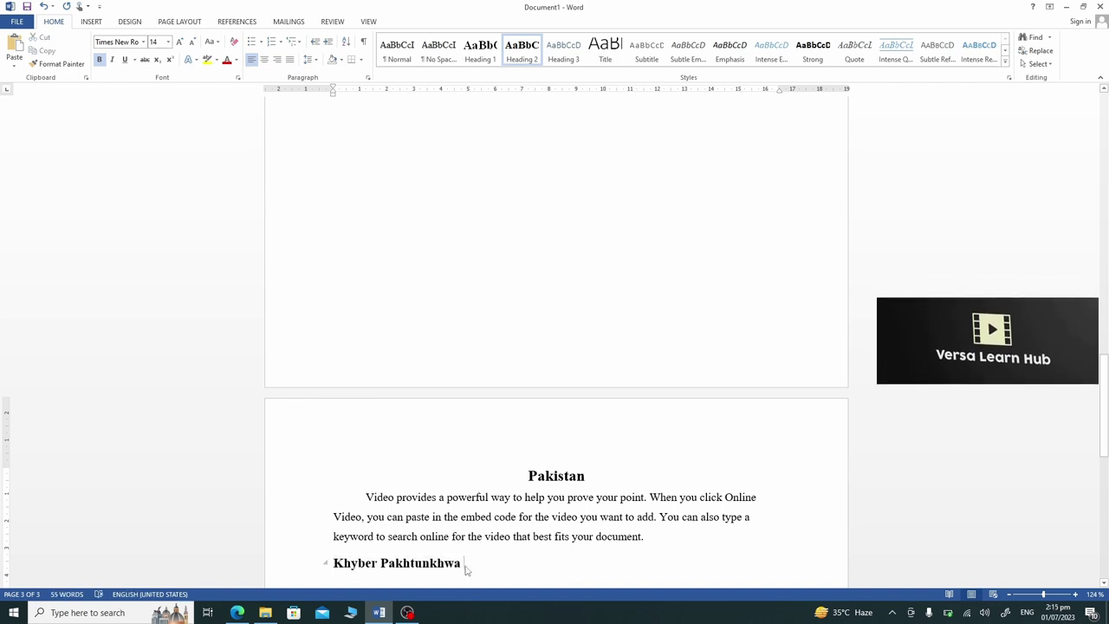
pyautogui.press('Return')
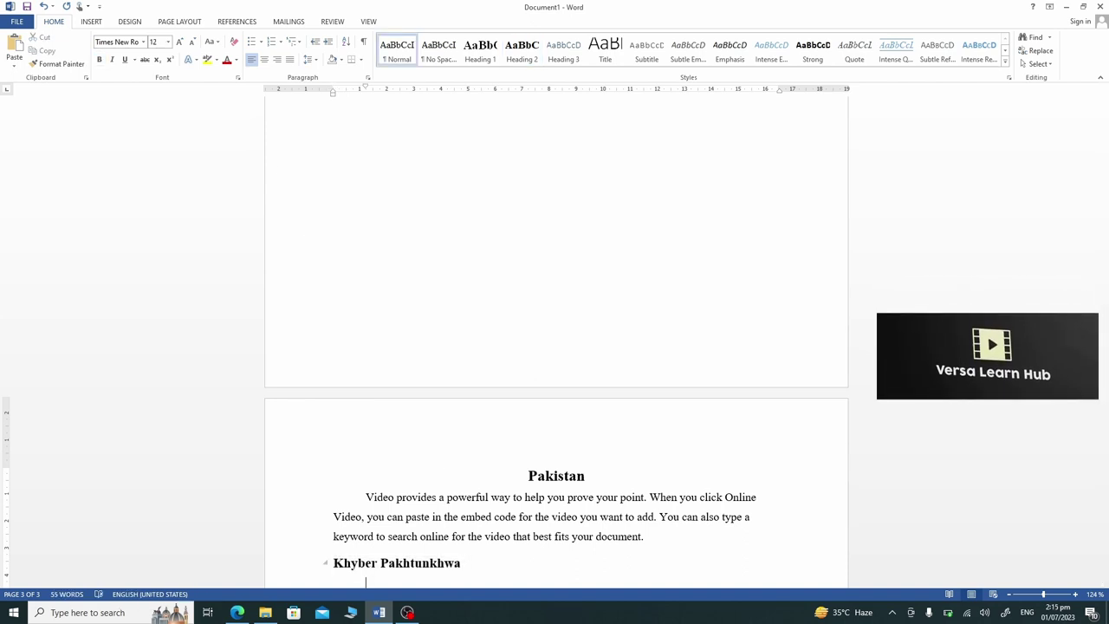
# - Generate three sample paragraphs with =rand(3) under Khyber Pakhtunkhwa
pyautogui.scroll(-2, 511, 514)
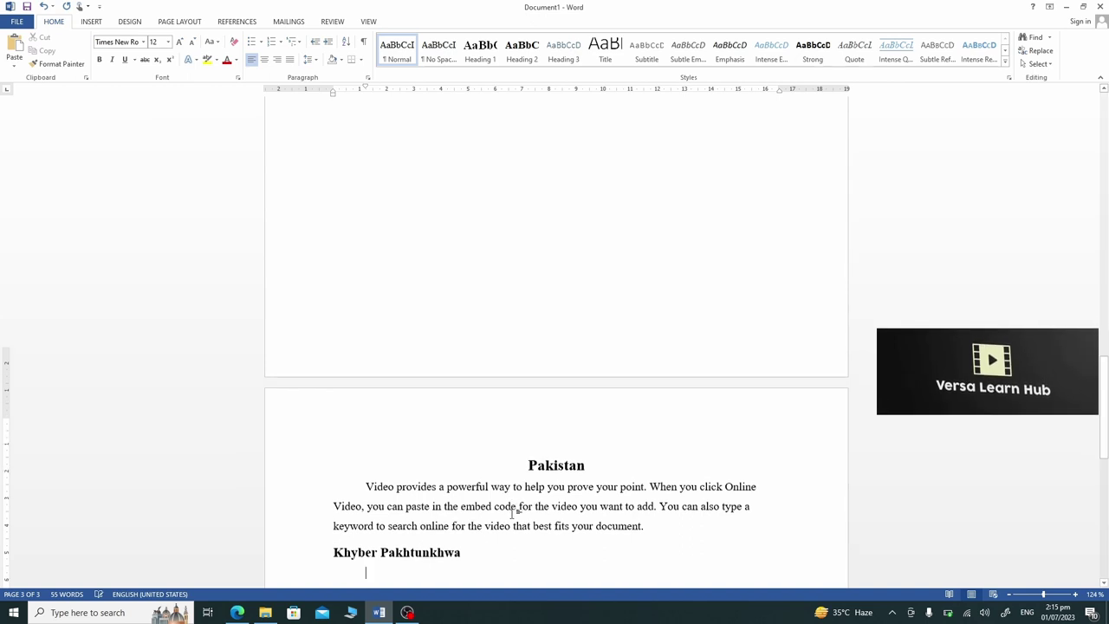
pyautogui.write('=ra')
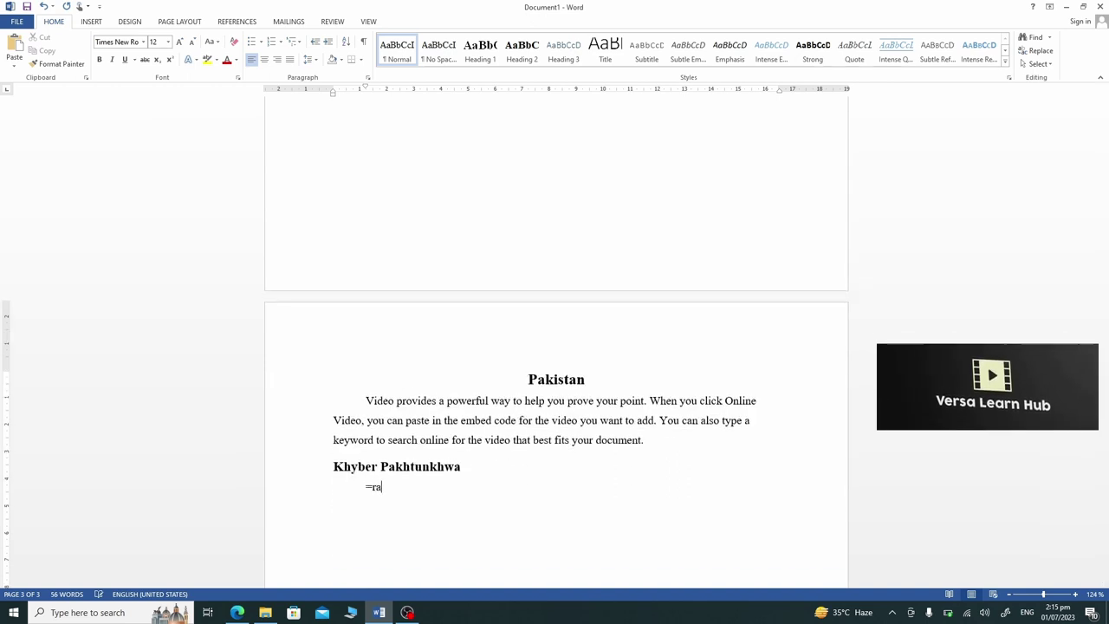
pyautogui.write('nd (30')
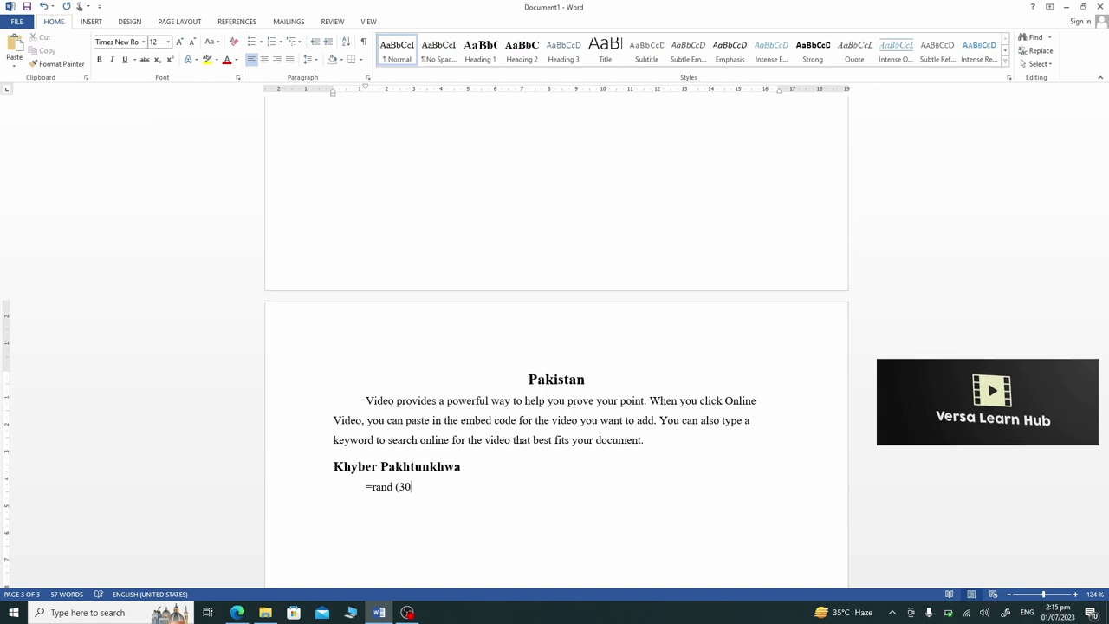
pyautogui.press('BackSpace')
pyautogui.write(')')
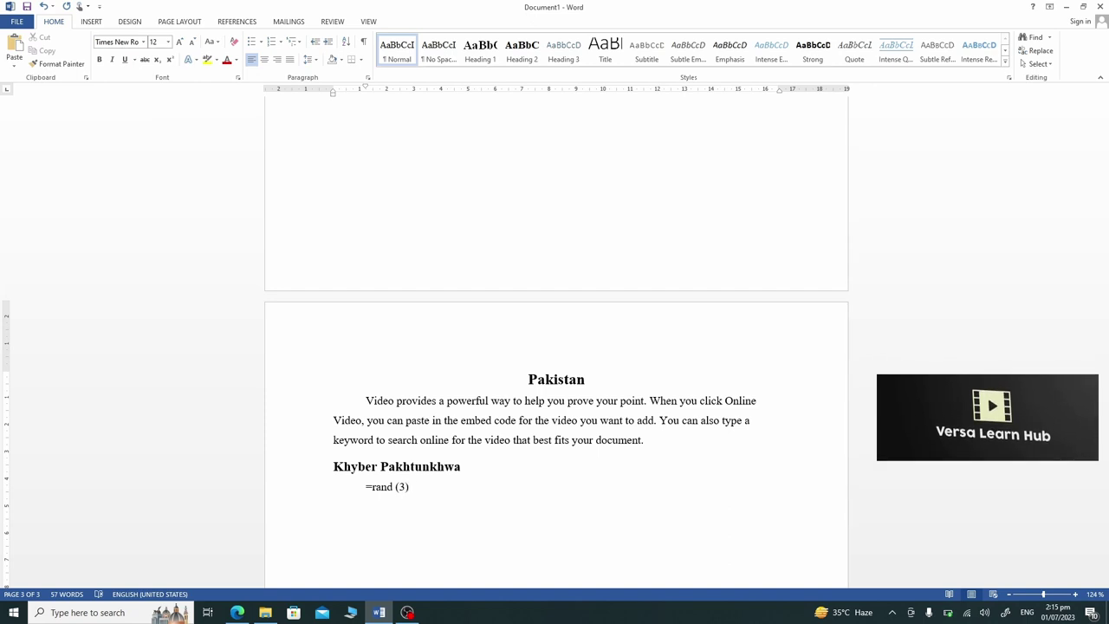
pyautogui.press('Return')
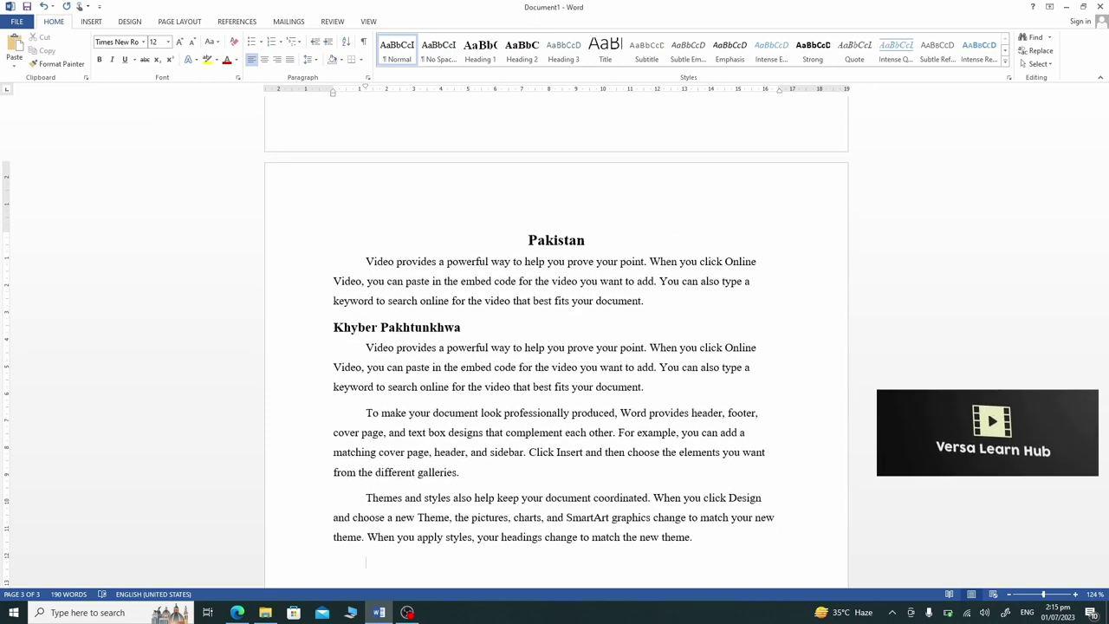
# - Add a Punjab Heading 2 and generate six sample paragraphs beneath it
pyautogui.write('P')
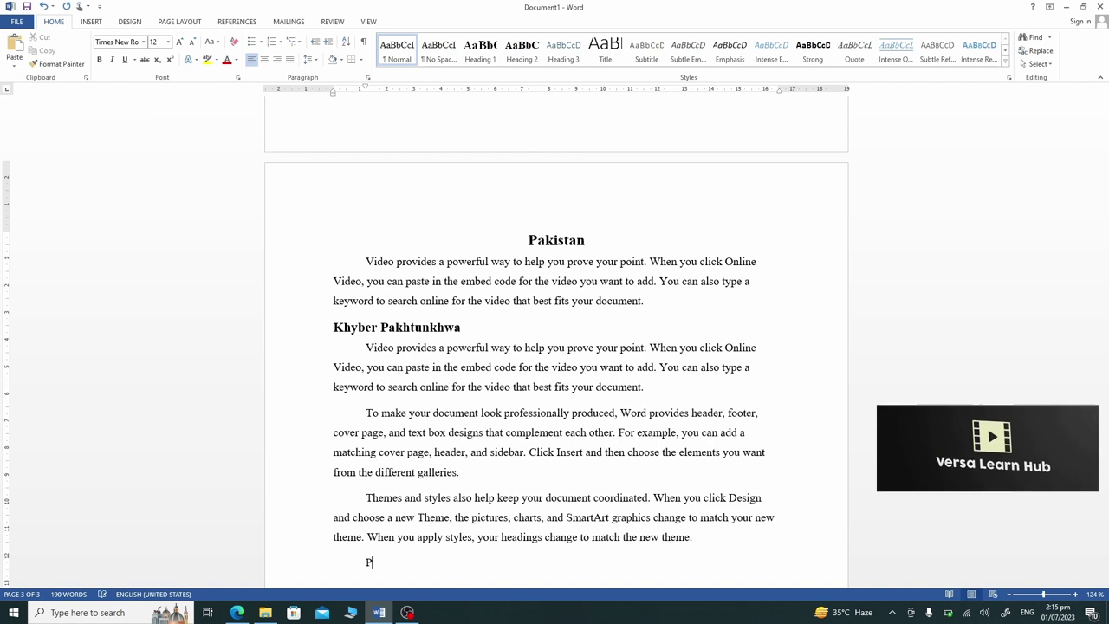
pyautogui.write('unjab')
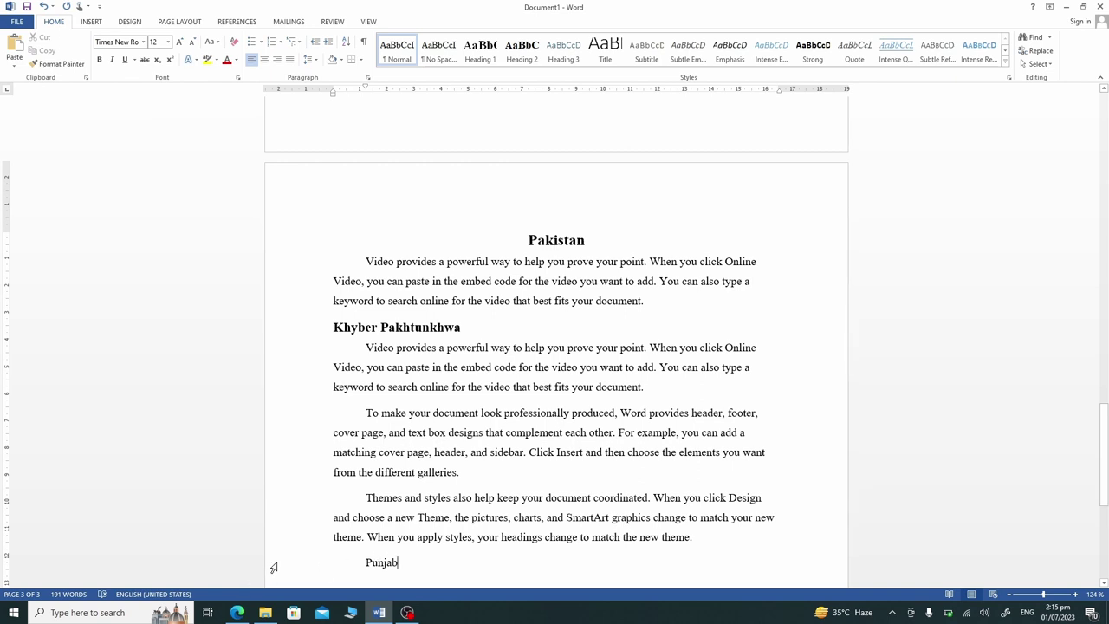
pyautogui.click(274, 567)
pyautogui.click(512, 65)
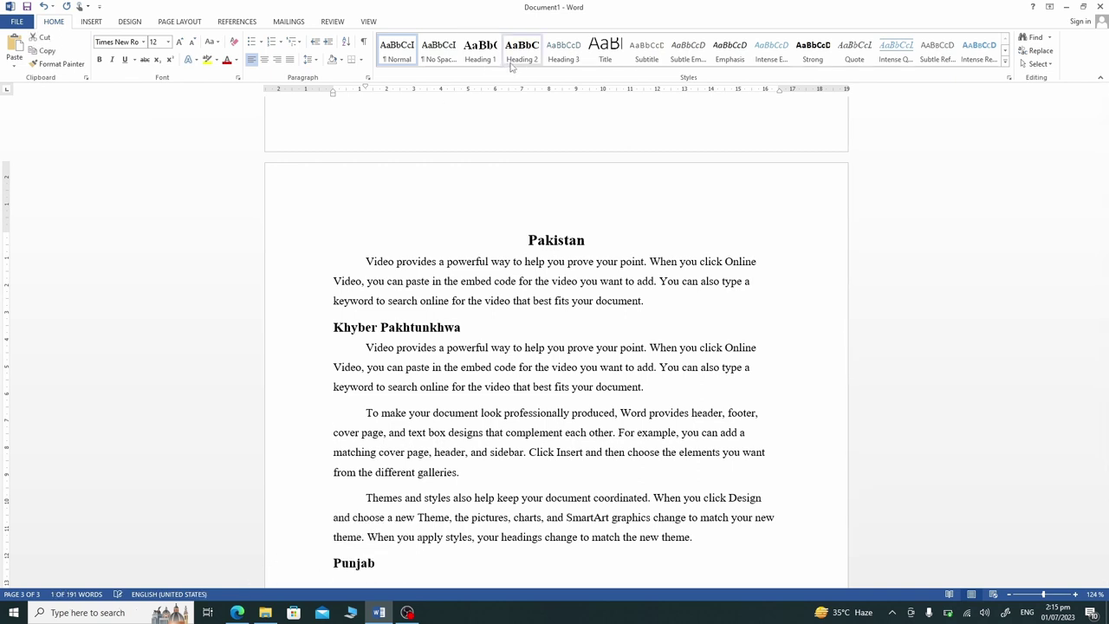
pyautogui.click(512, 66)
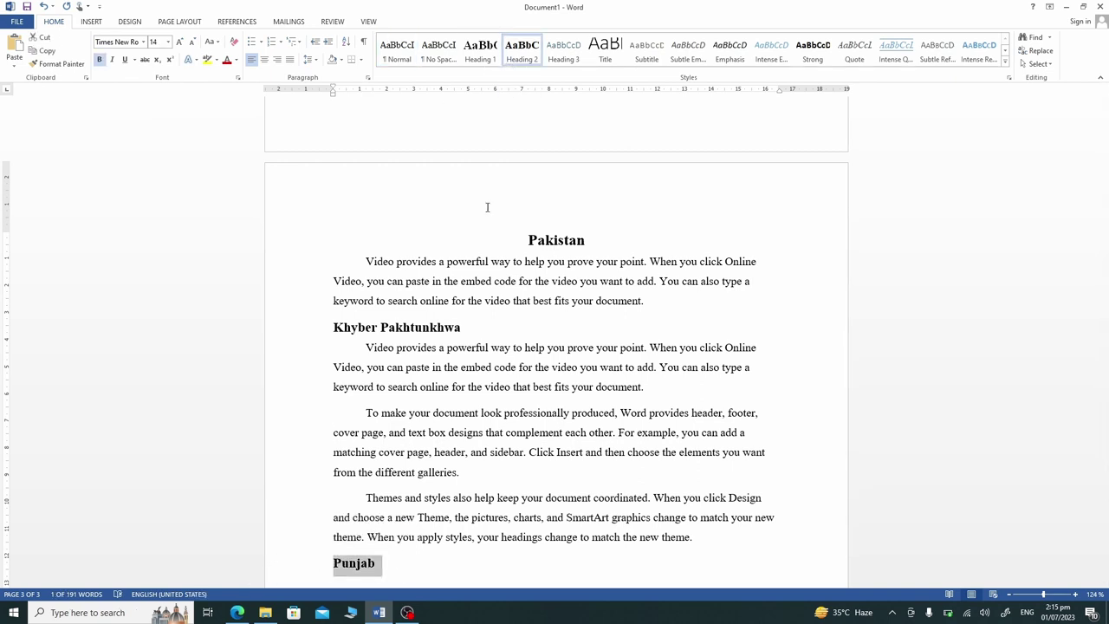
pyautogui.click(392, 567)
pyautogui.press('Return')
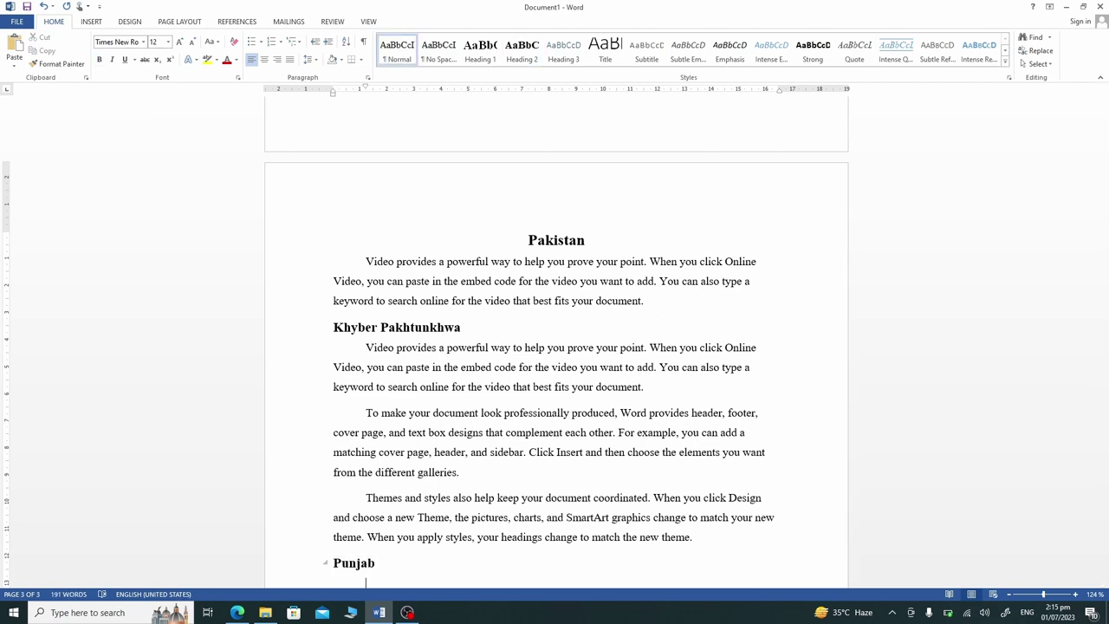
pyautogui.scroll(-2, 487, 469)
pyautogui.write('=rand(6)')
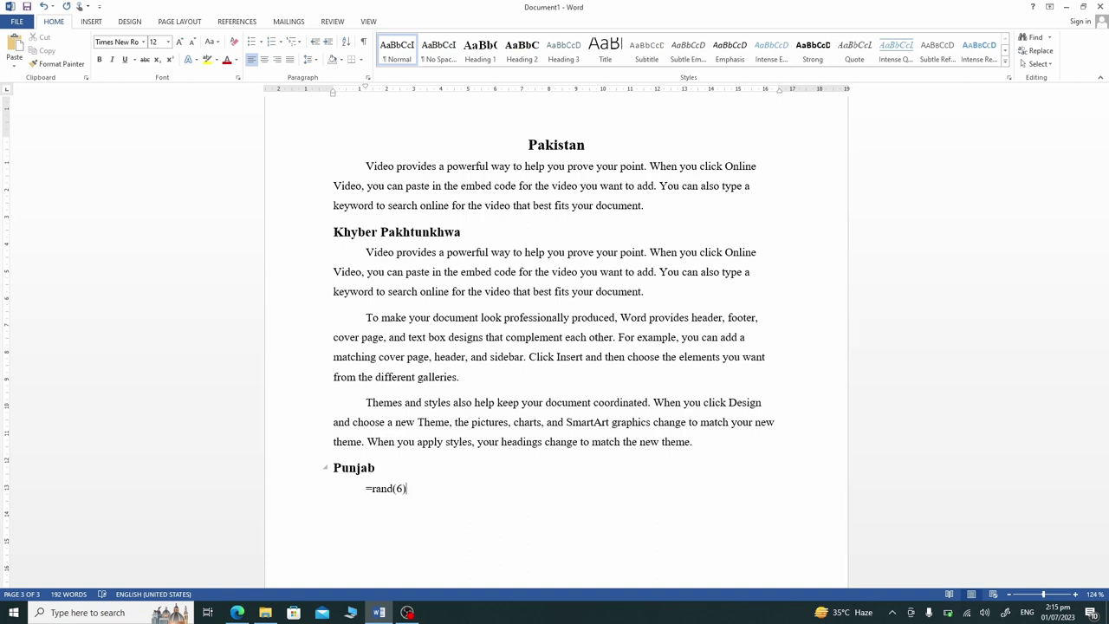
pyautogui.press('Return')
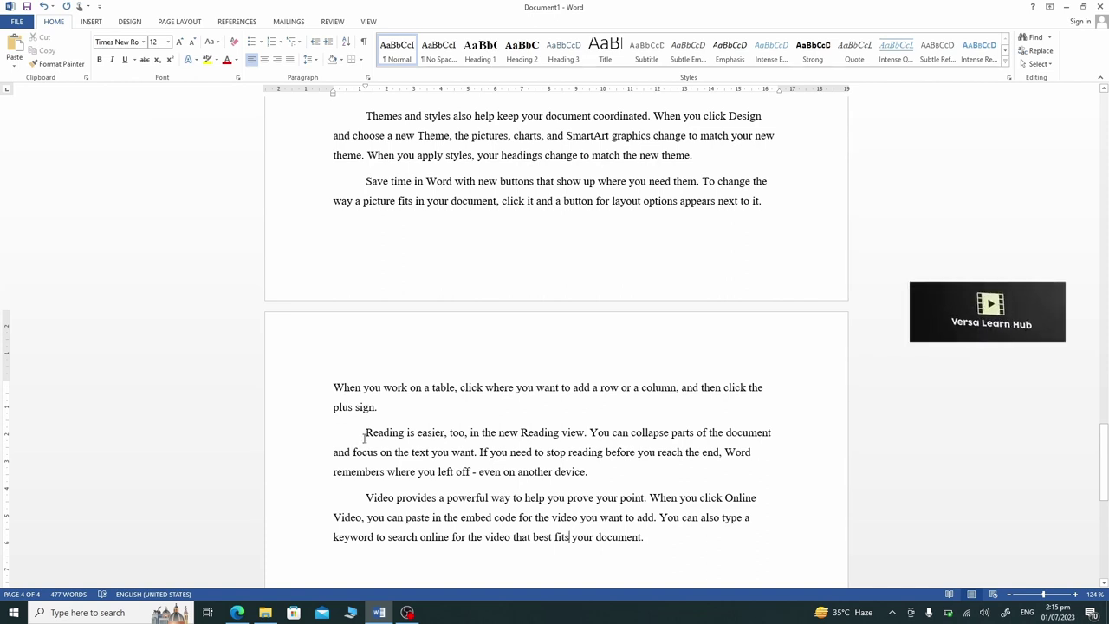
# - Justify all the Punjab body paragraphs
pyautogui.moveTo(364, 438); pyautogui.dragTo(641, 536)
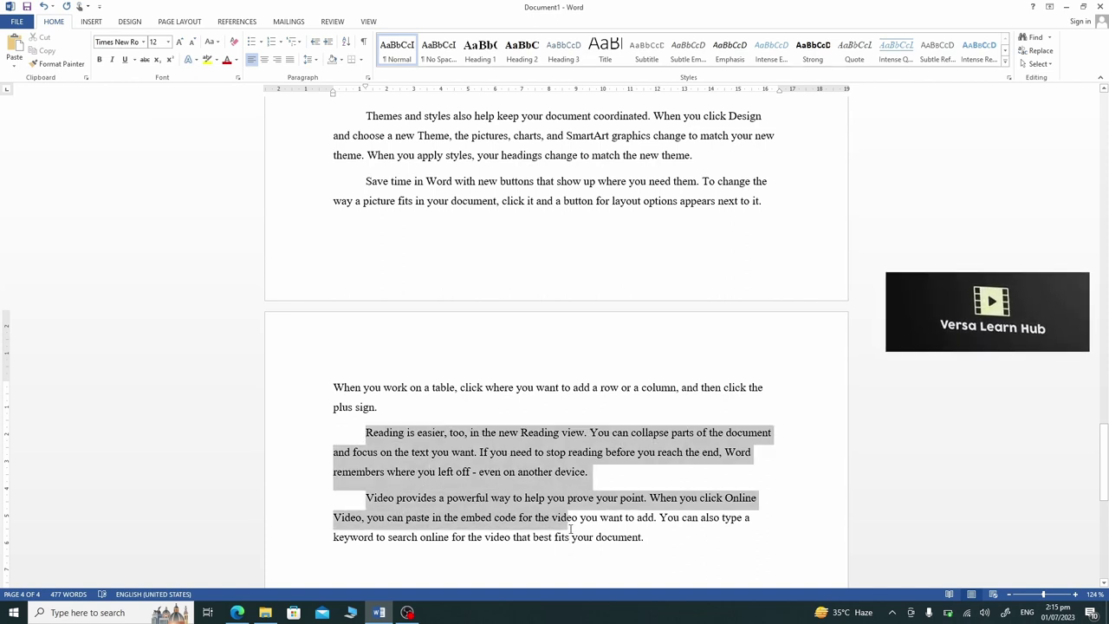
pyautogui.click(648, 540)
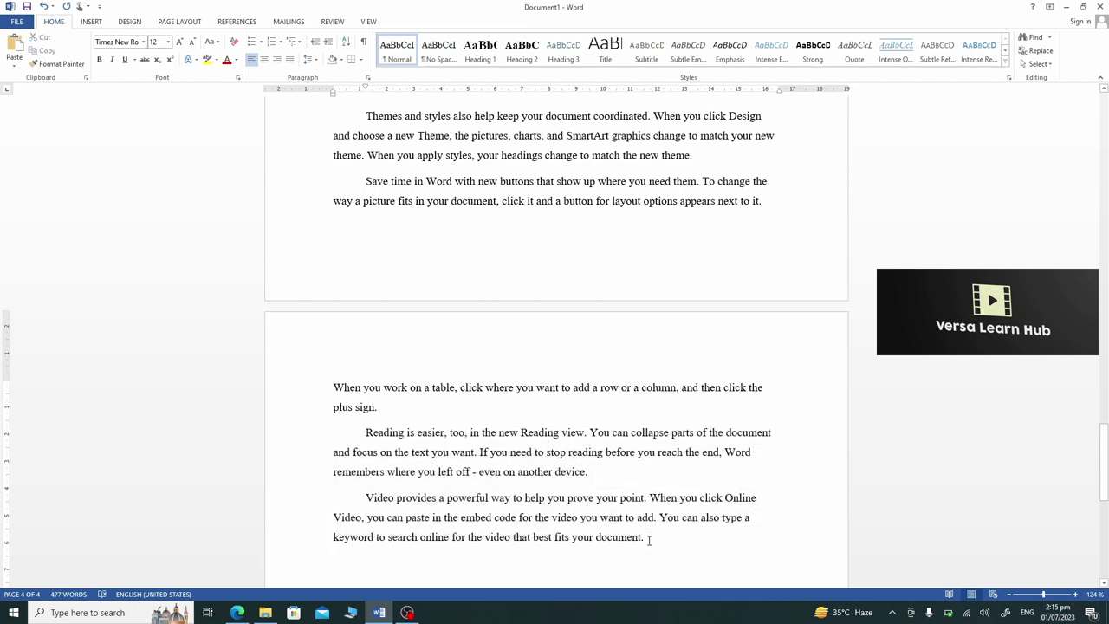
pyautogui.moveTo(649, 540); pyautogui.dragTo(424, 79)
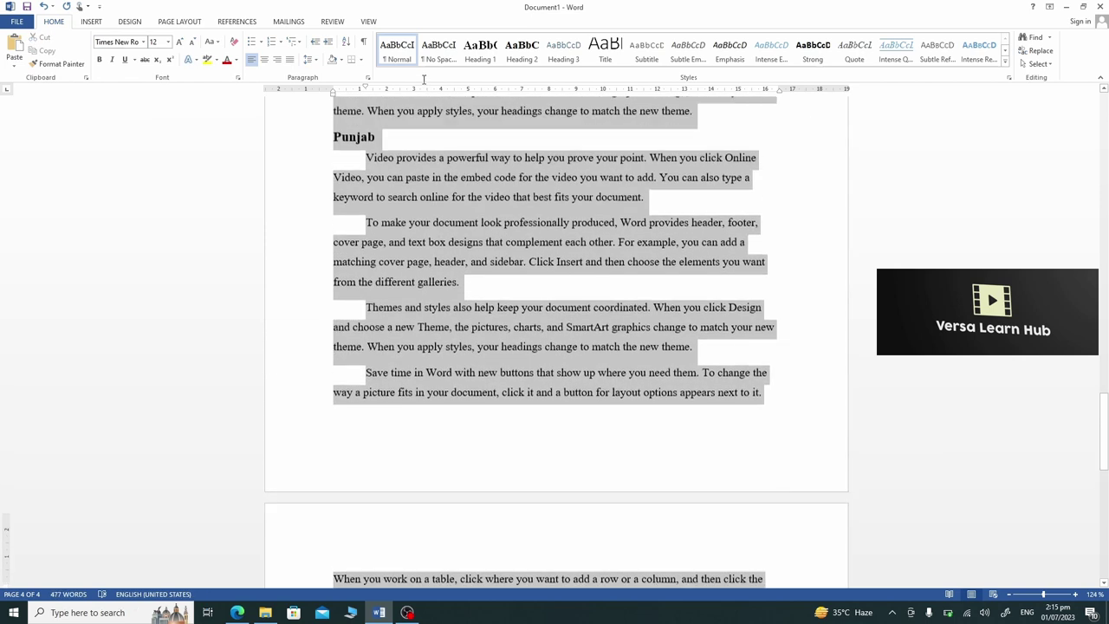
pyautogui.moveTo(424, 79); pyautogui.dragTo(329, 264)
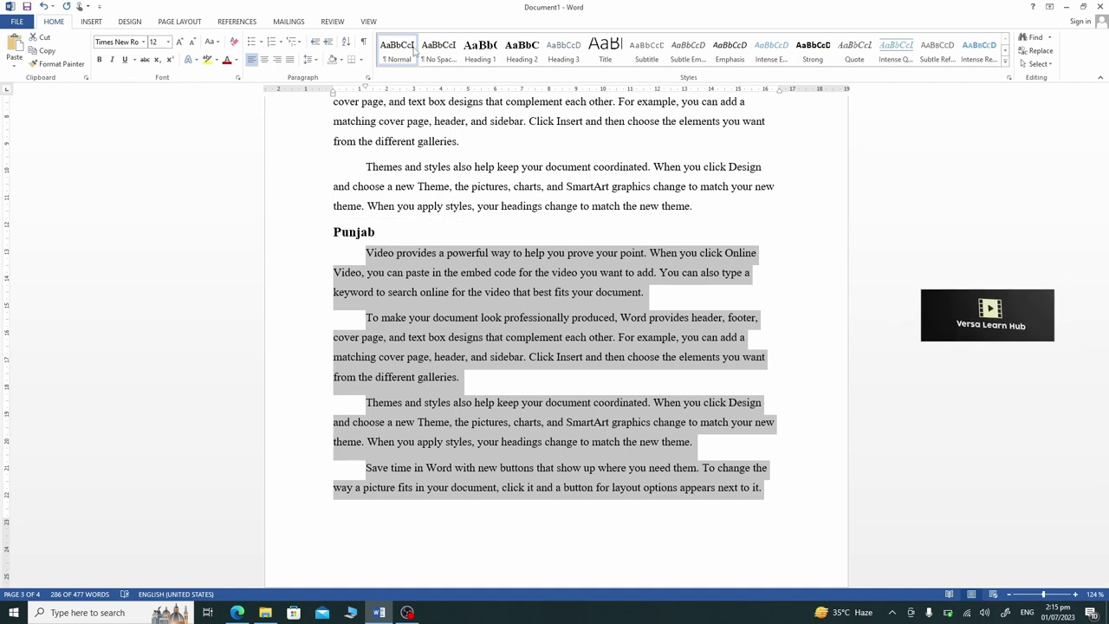
pyautogui.click(291, 63)
pyautogui.click(480, 468)
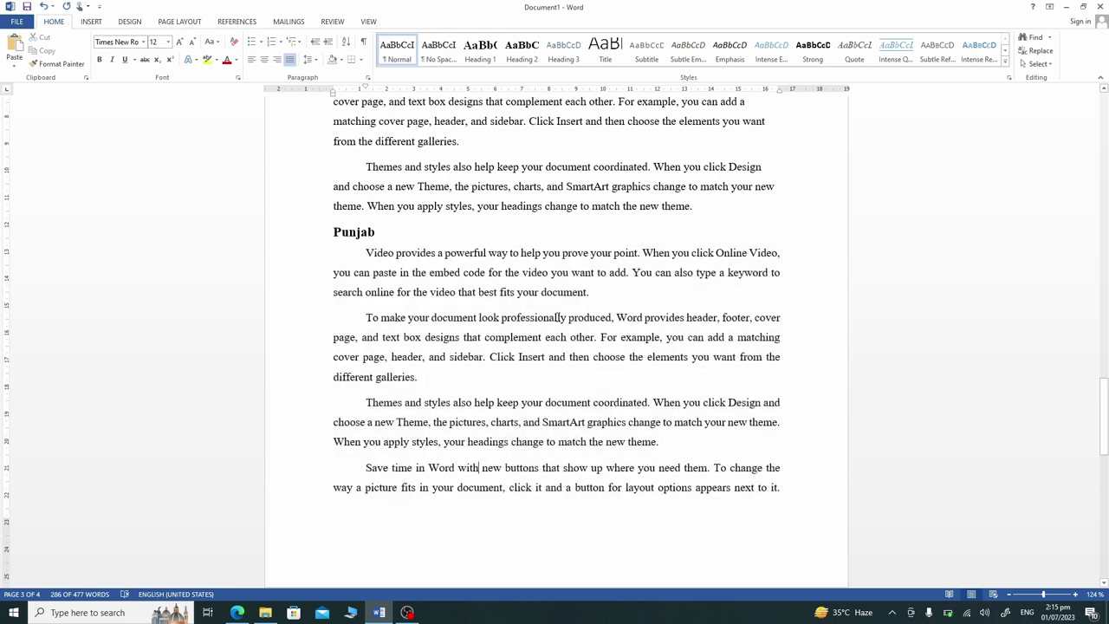
# - Justify the three Khyber Pakhtunkhwa paragraphs
pyautogui.scroll(3, 609, 276)
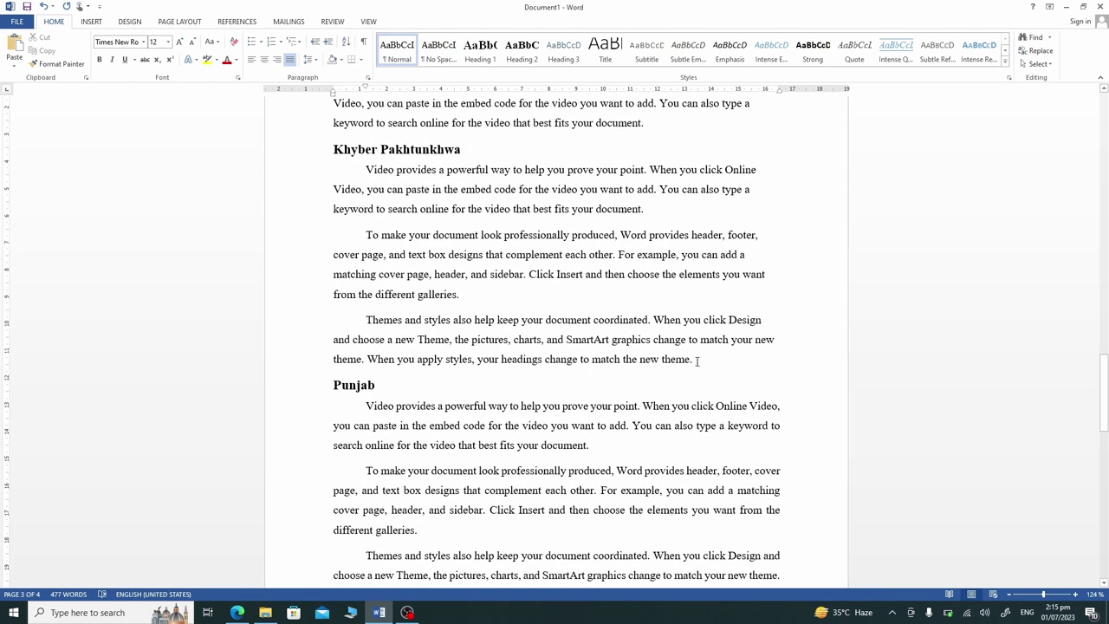
pyautogui.moveTo(697, 361); pyautogui.dragTo(364, 170)
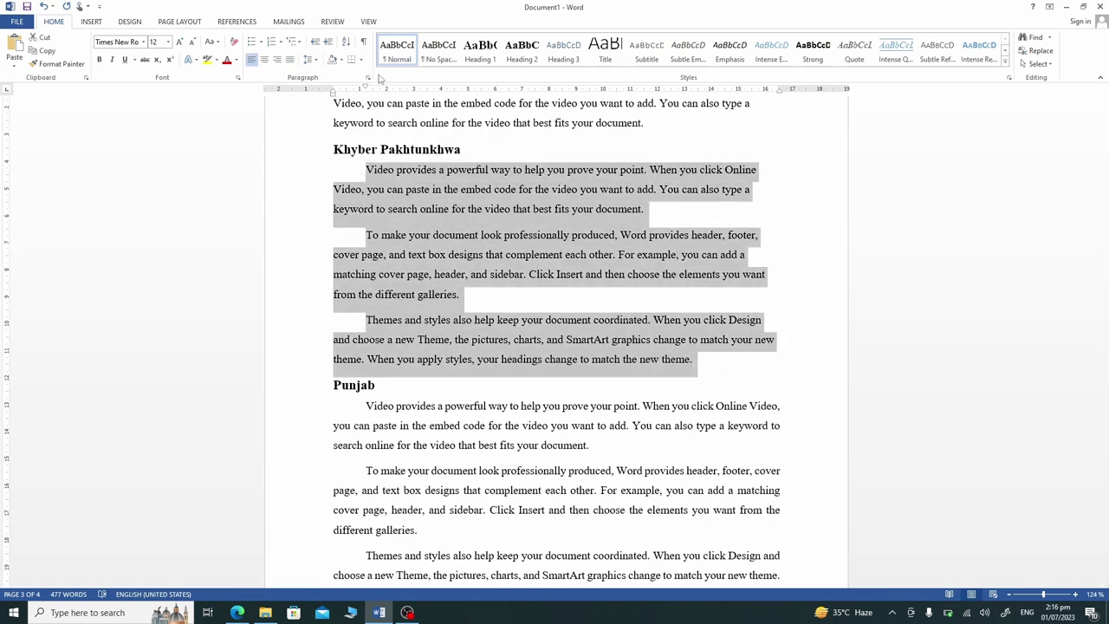
pyautogui.click(290, 62)
# - Start a new paragraph at the end of the document
pyautogui.scroll(4, 564, 349)
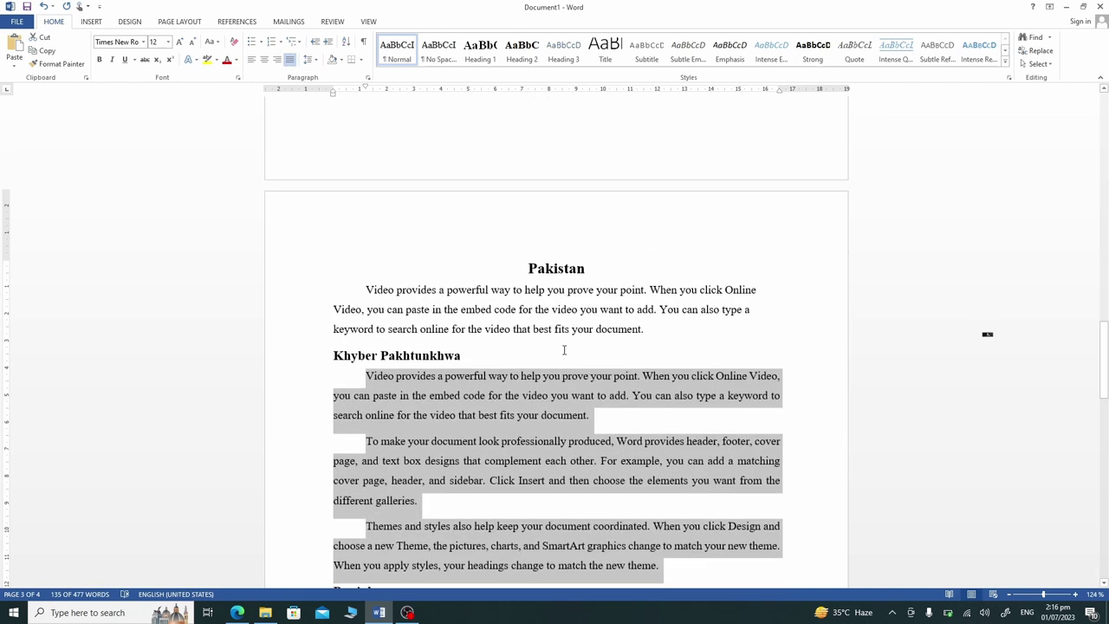
pyautogui.scroll(-5, 565, 350)
pyautogui.scroll(-4, 564, 349)
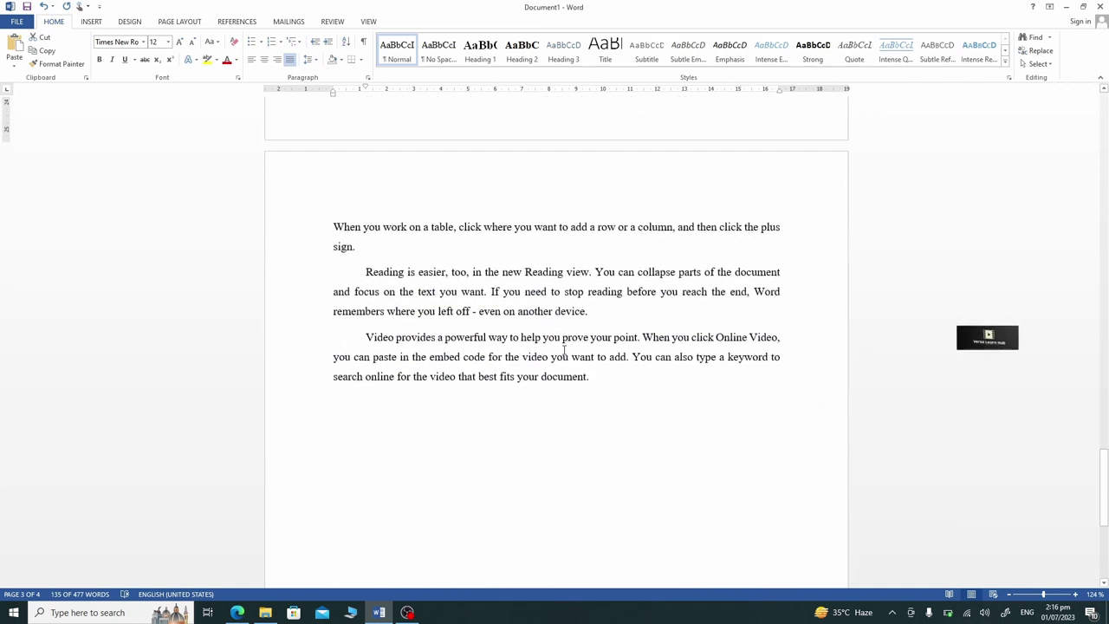
pyautogui.click(608, 386)
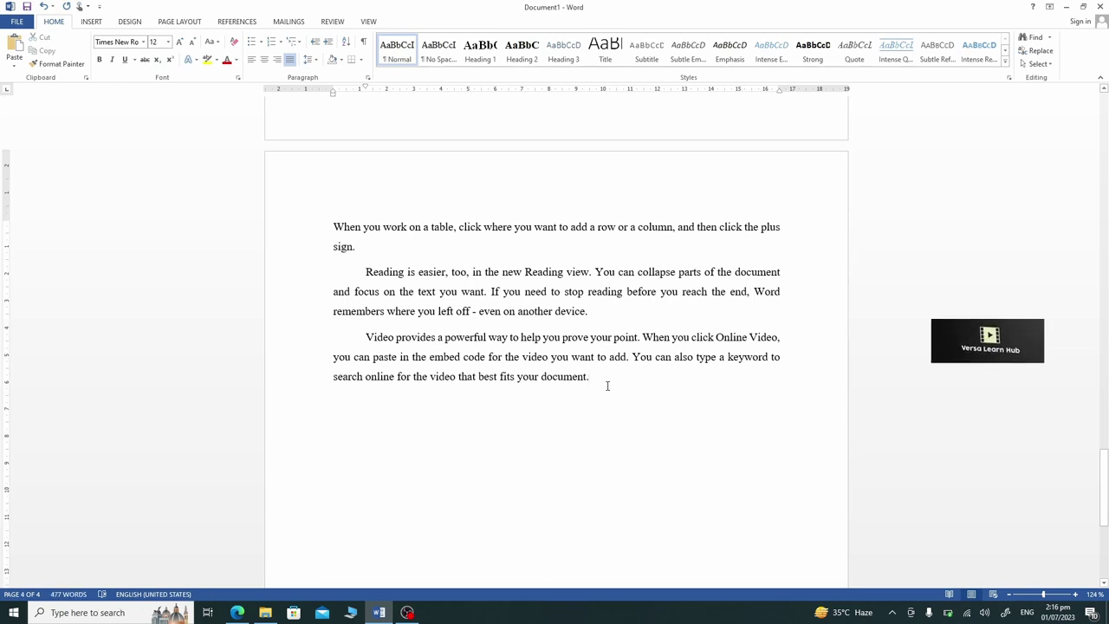
pyautogui.press('Return')
pyautogui.write('Sindh')
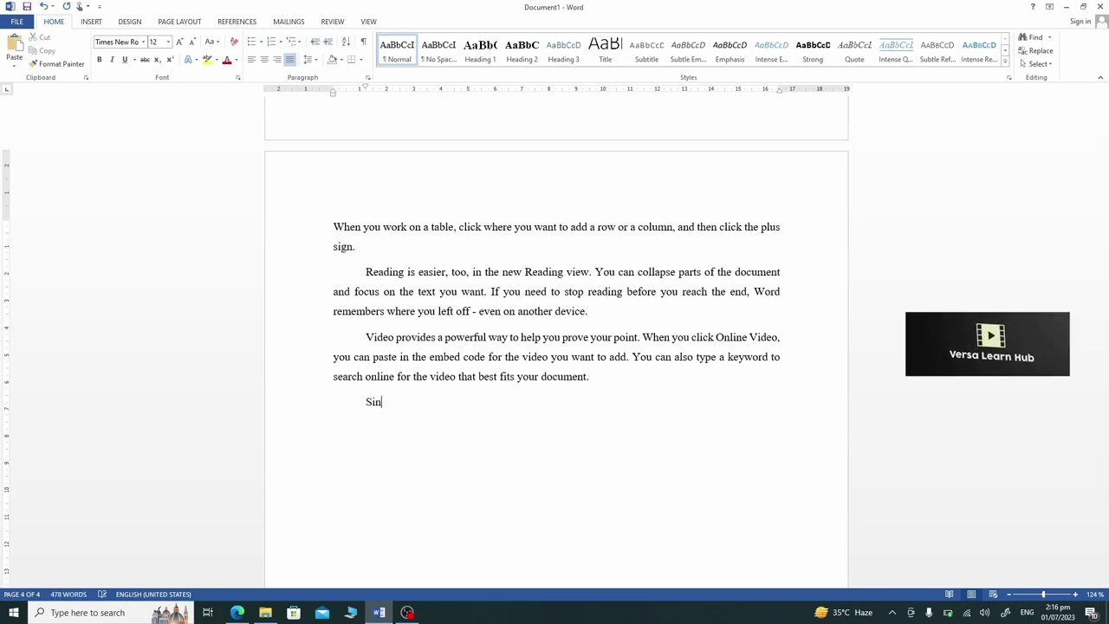
# - Make Sindh a Heading 2 and generate sample paragraphs beneath it
pyautogui.click(291, 417)
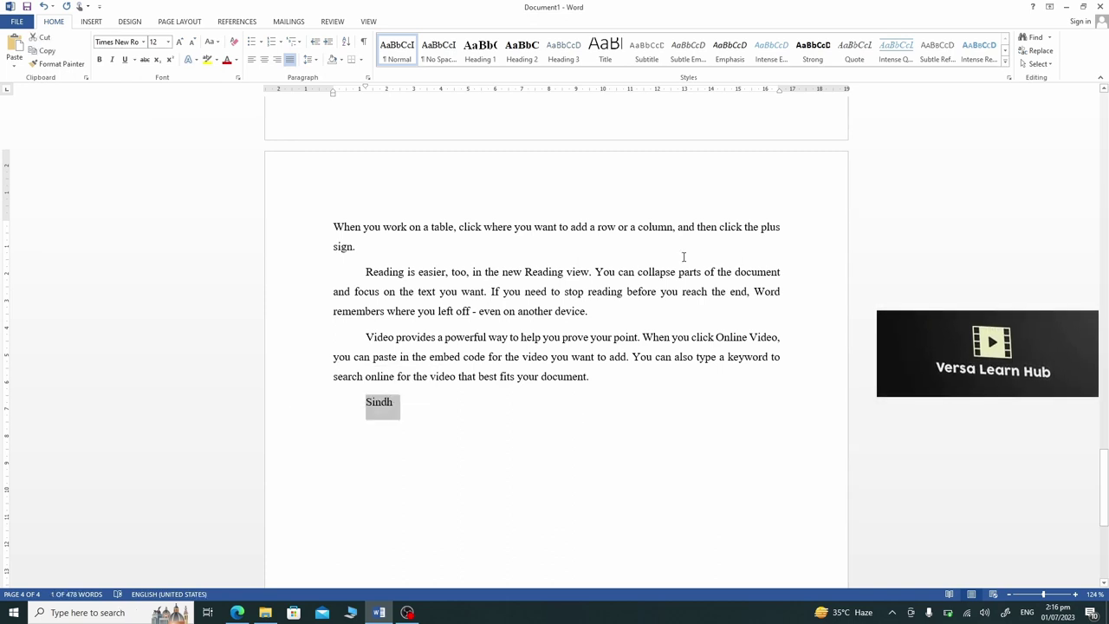
pyautogui.click(520, 59)
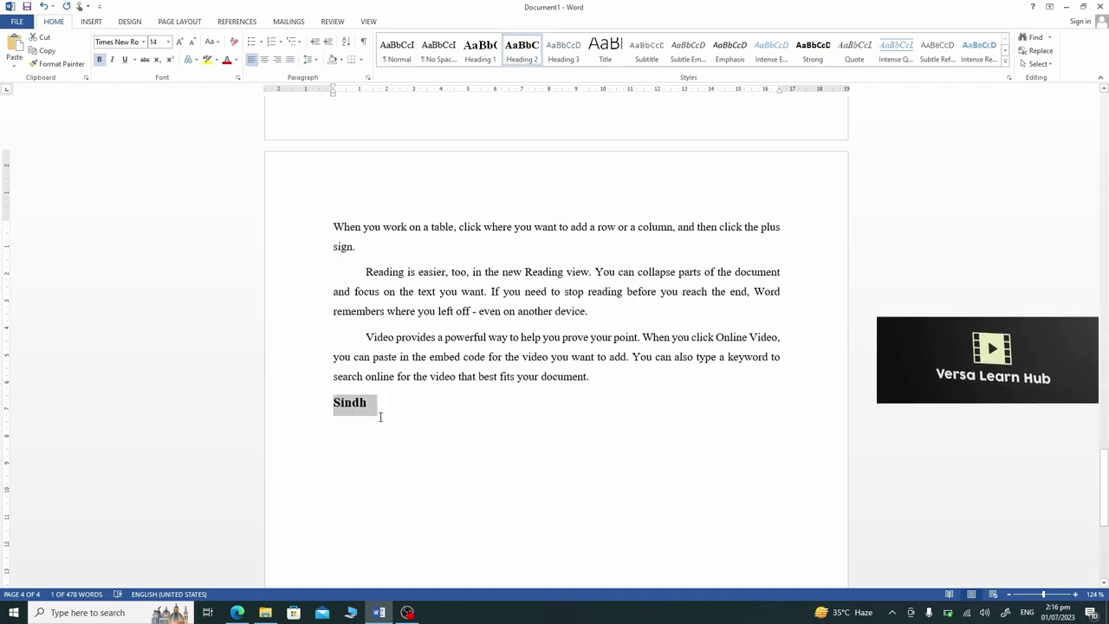
pyautogui.click(378, 416)
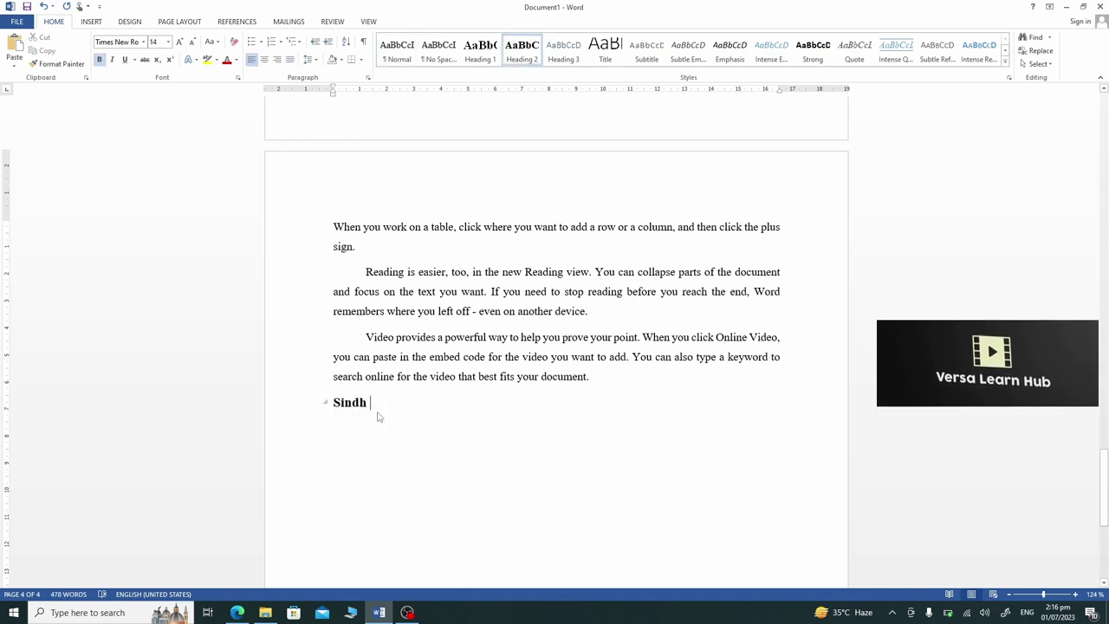
pyautogui.press('Return')
pyautogui.write('=rand (6)')
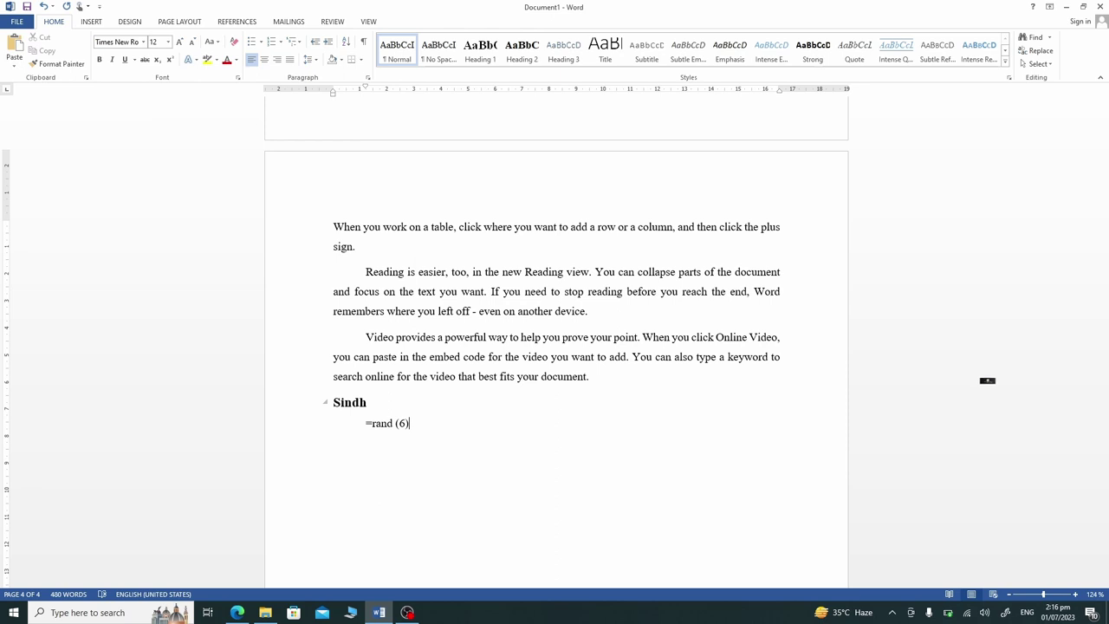
pyautogui.press('Return')
pyautogui.write('Saudi Arabia')
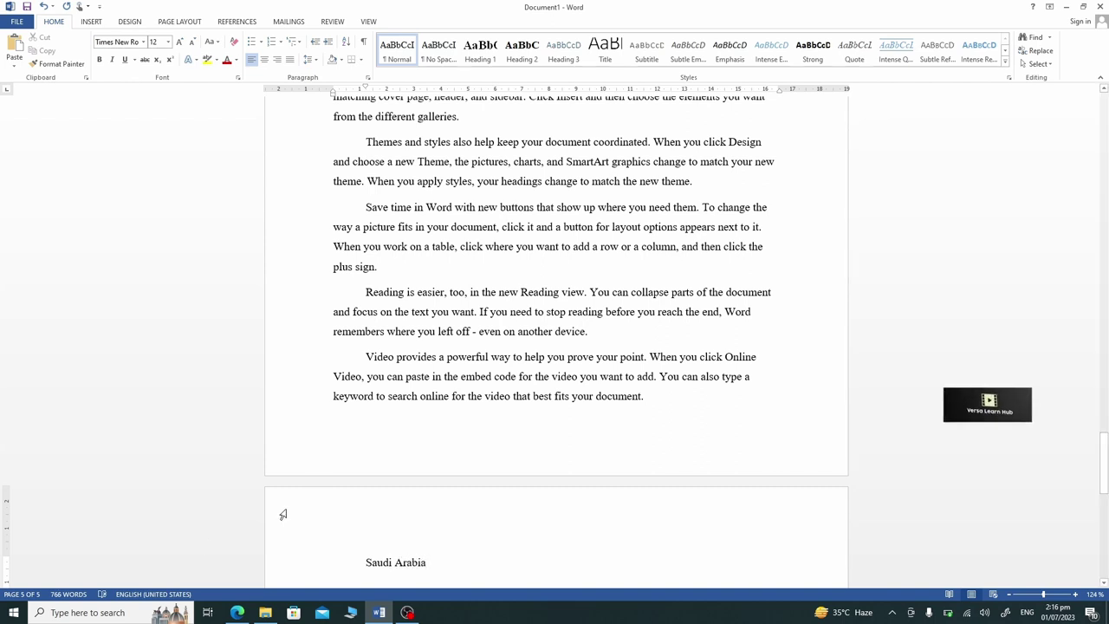
# - Apply Heading 1 to Saudi Arabia and generate two sample paragraphs with =rand(2) below
pyautogui.click(280, 568)
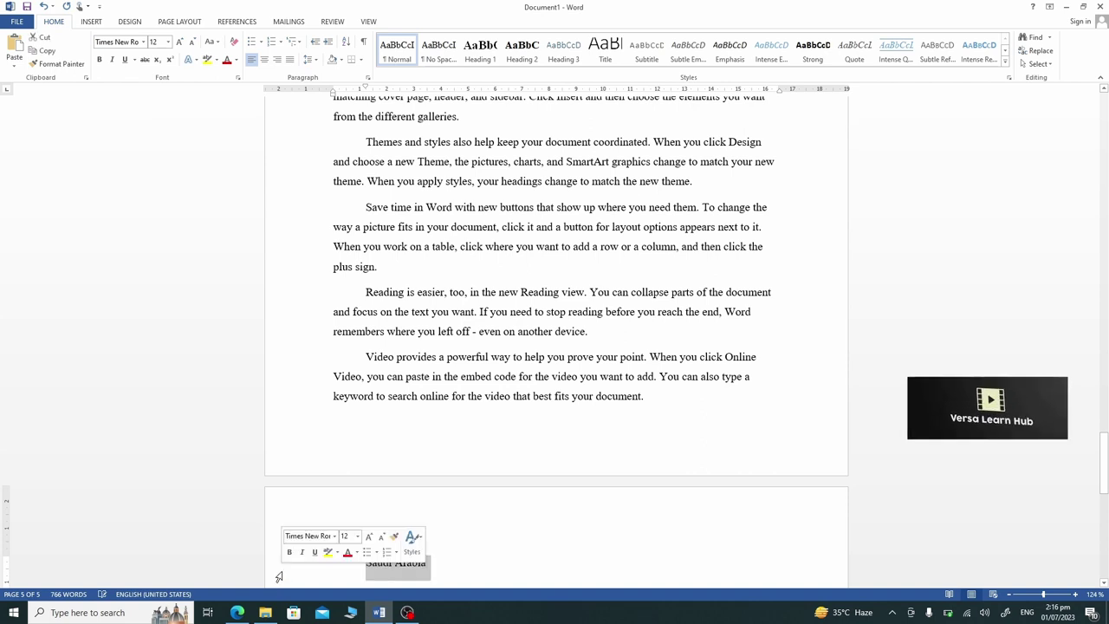
pyautogui.click(480, 48)
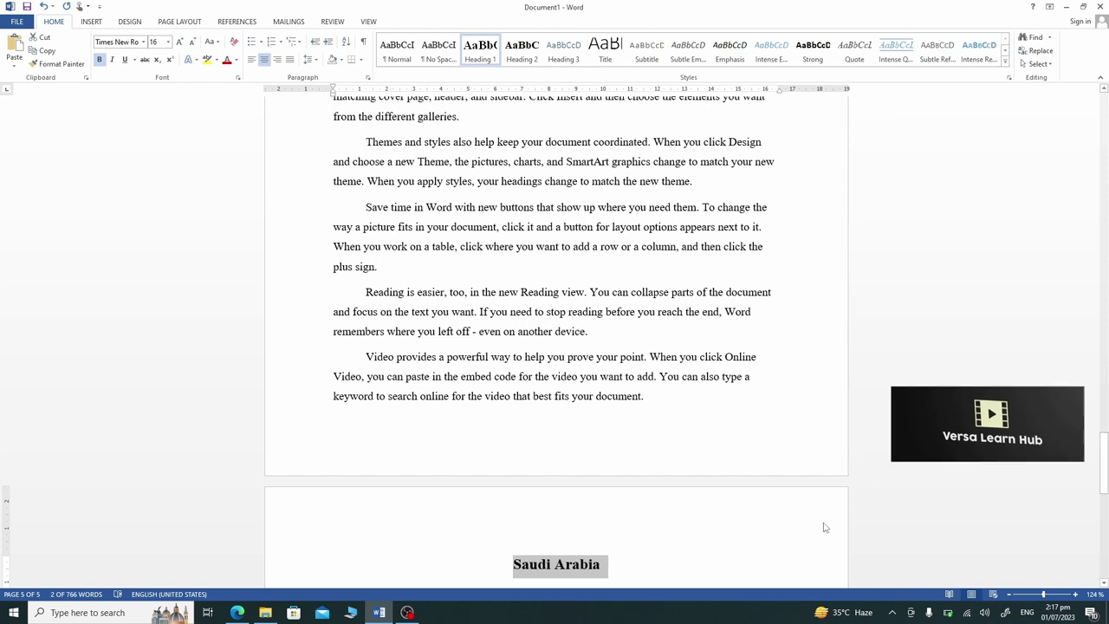
pyautogui.click(636, 573)
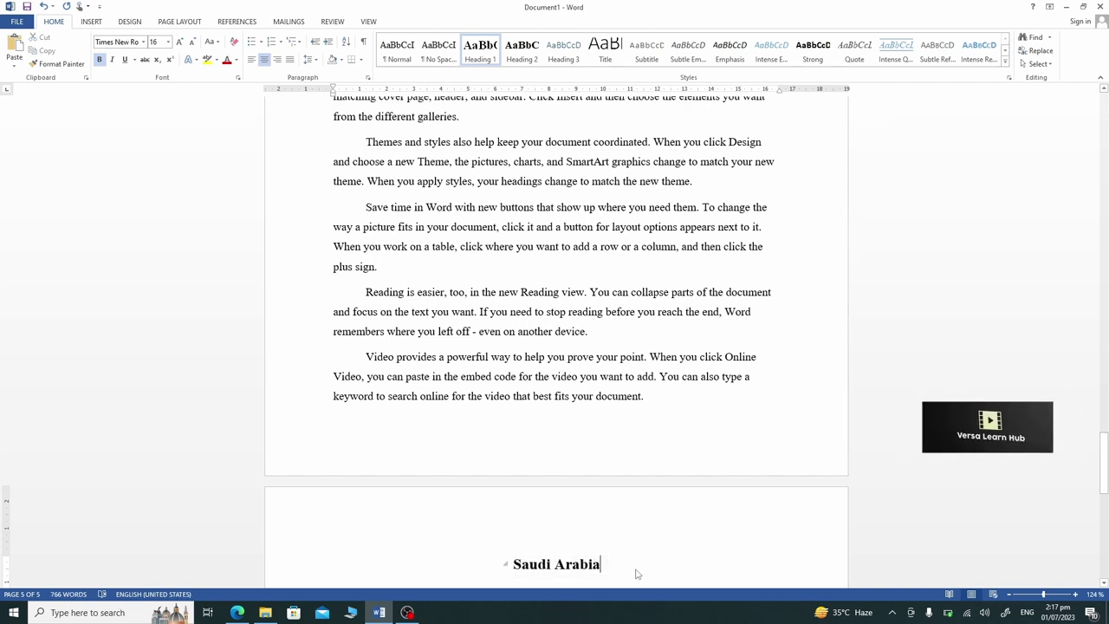
pyautogui.press('Return')
pyautogui.write('=rand (2)')
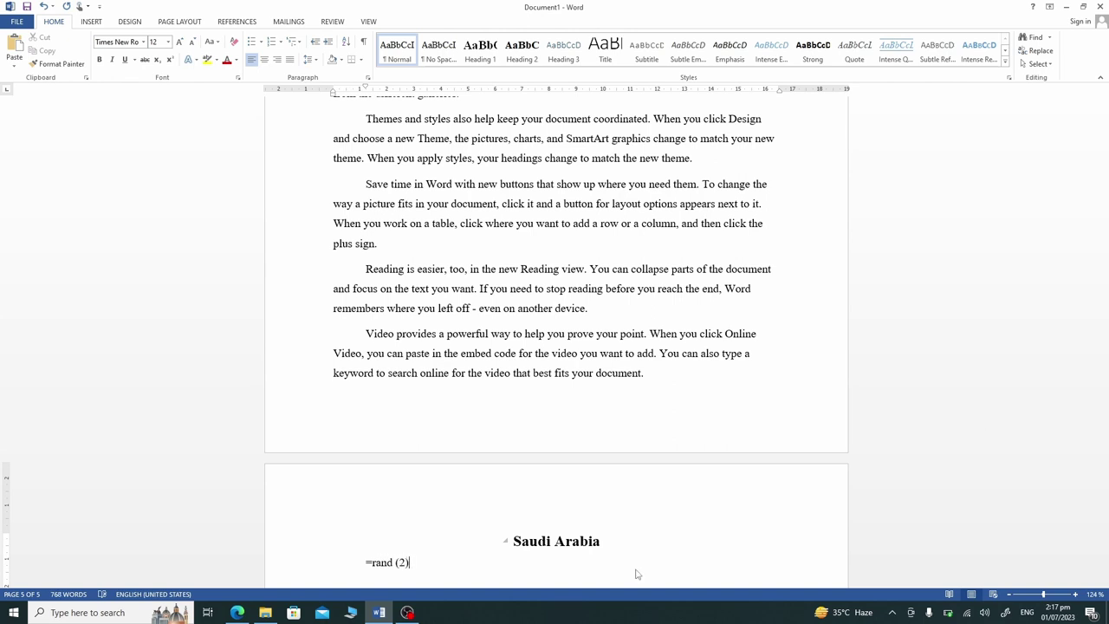
pyautogui.press('Return')
pyautogui.write('Riadh')
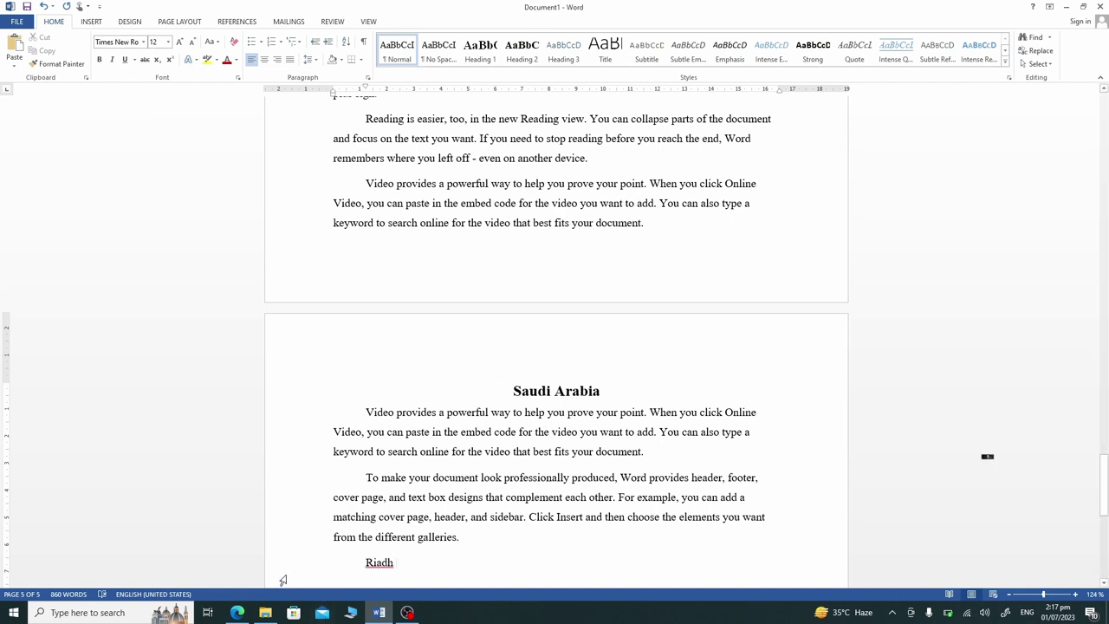
# - Make Riadh a Heading 2 and generate five sample paragraphs beneath it
pyautogui.click(282, 576)
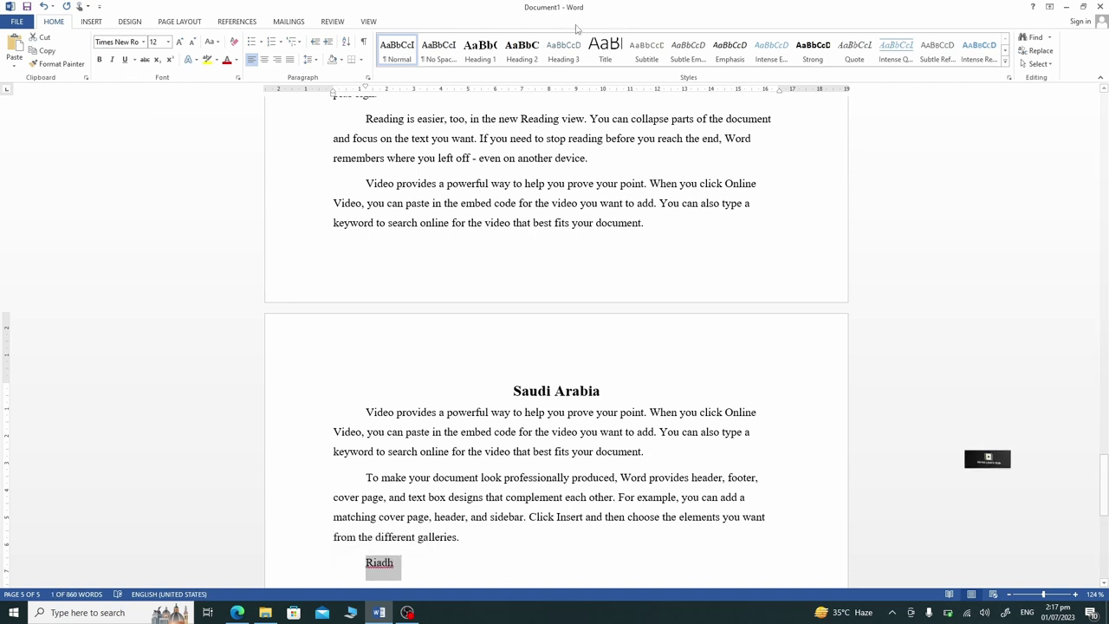
pyautogui.click(535, 59)
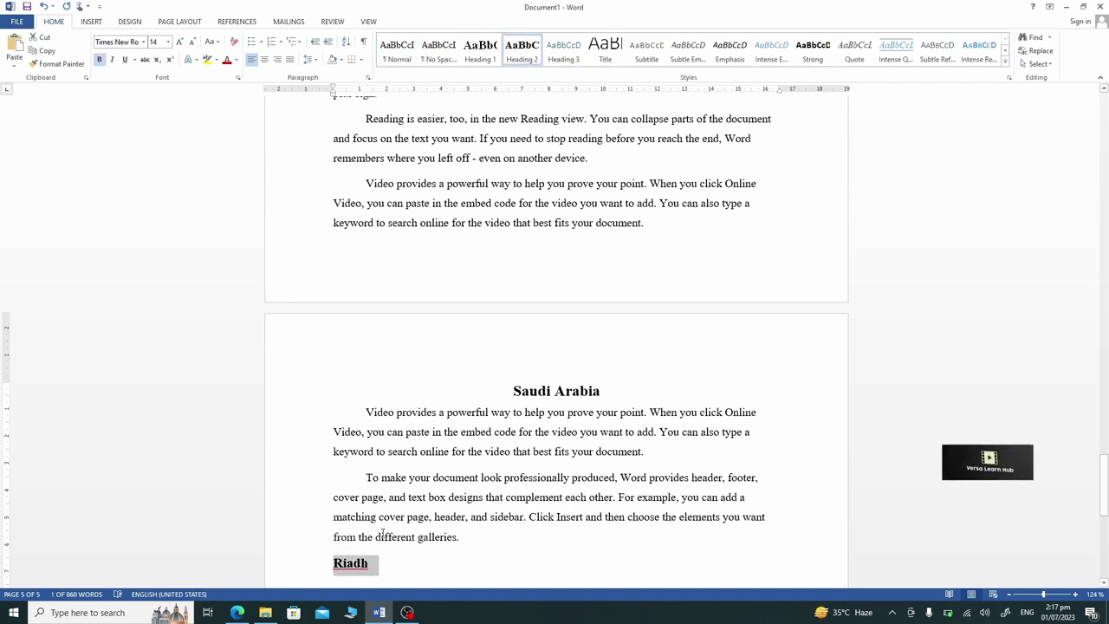
pyautogui.click(378, 574)
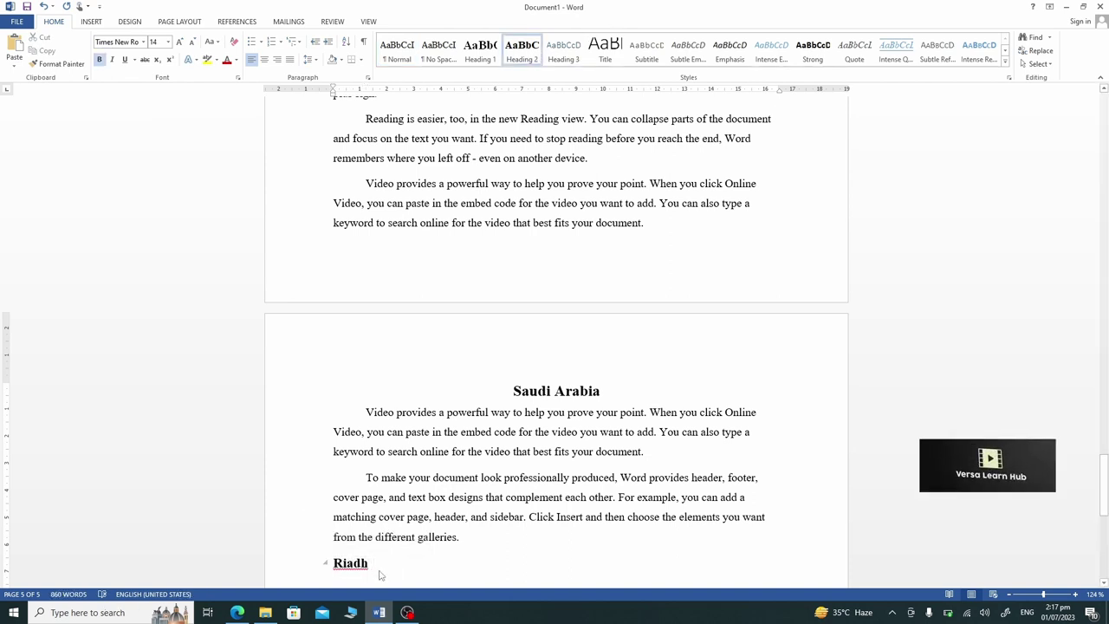
pyautogui.press('Return')
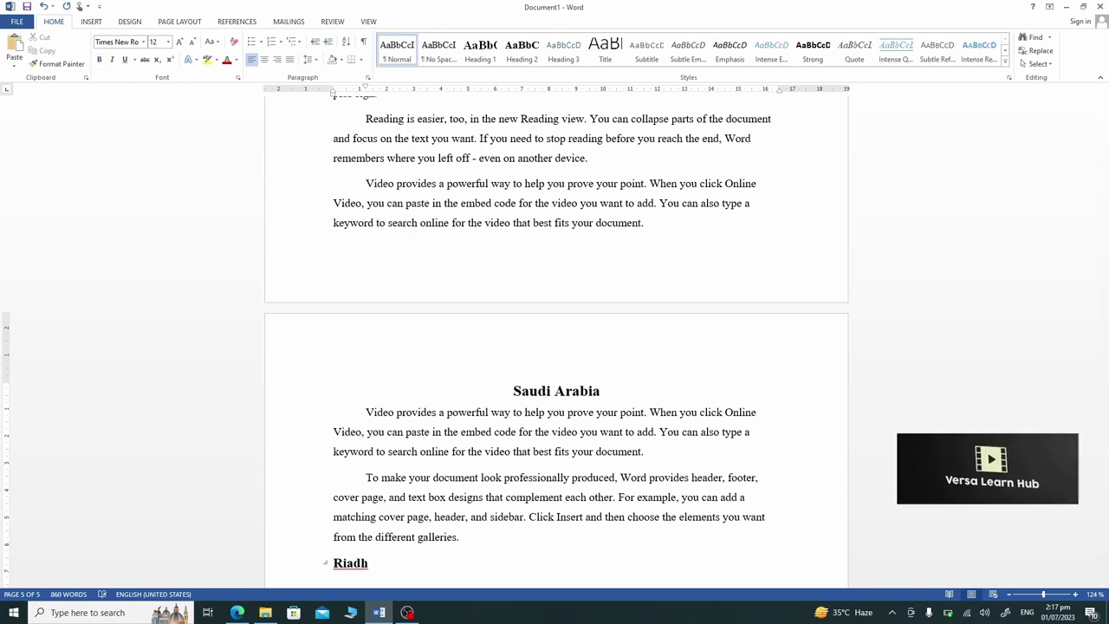
pyautogui.write('=rand (5')
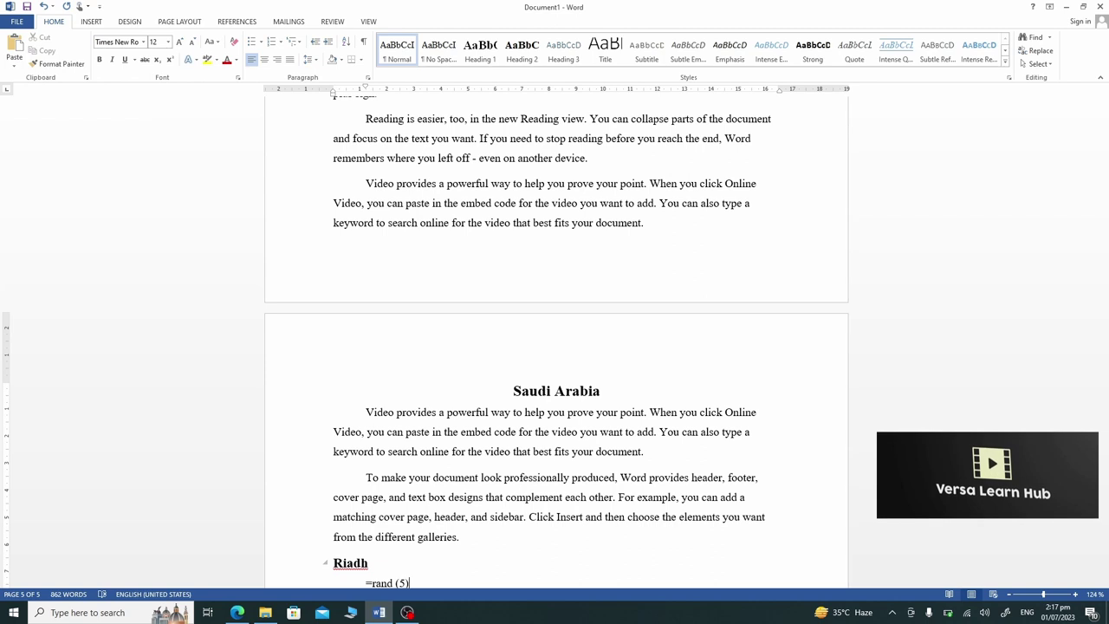
pyautogui.press('Return')
pyautogui.write('Jeddah')
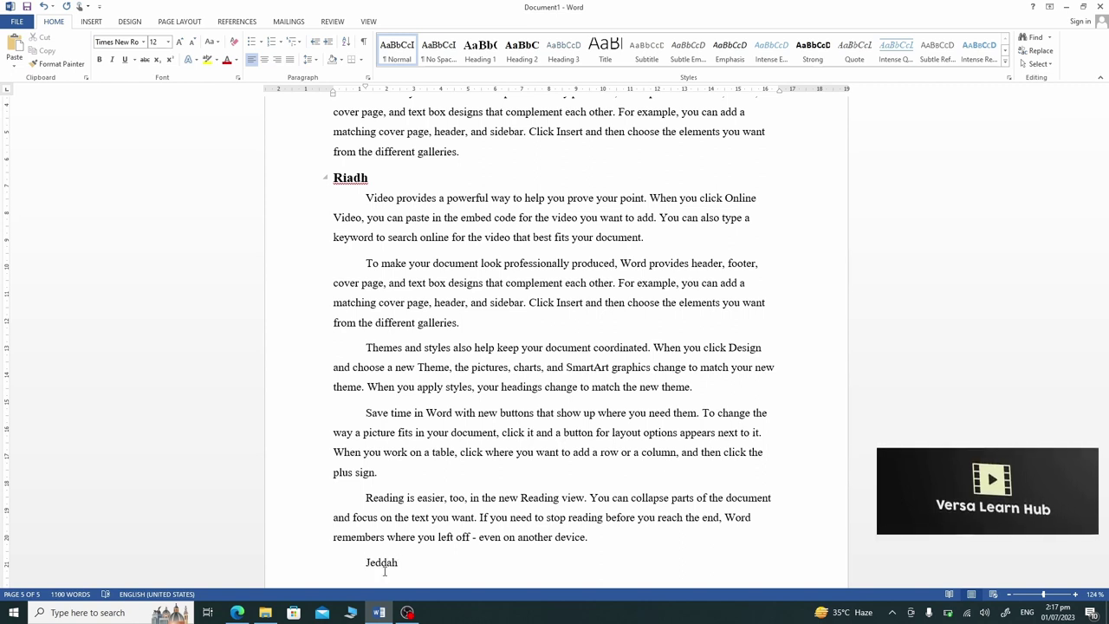
# - Make Jeddah a Heading 2 followed by five sample paragraphs
pyautogui.click(287, 570)
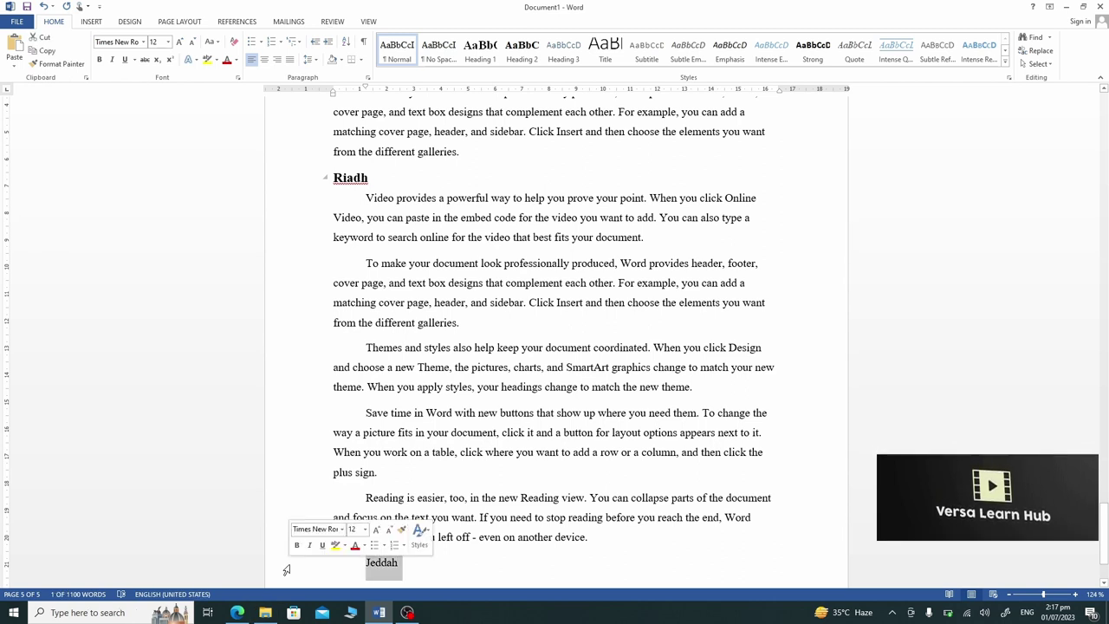
pyautogui.click(523, 62)
pyautogui.write('=rand (5)')
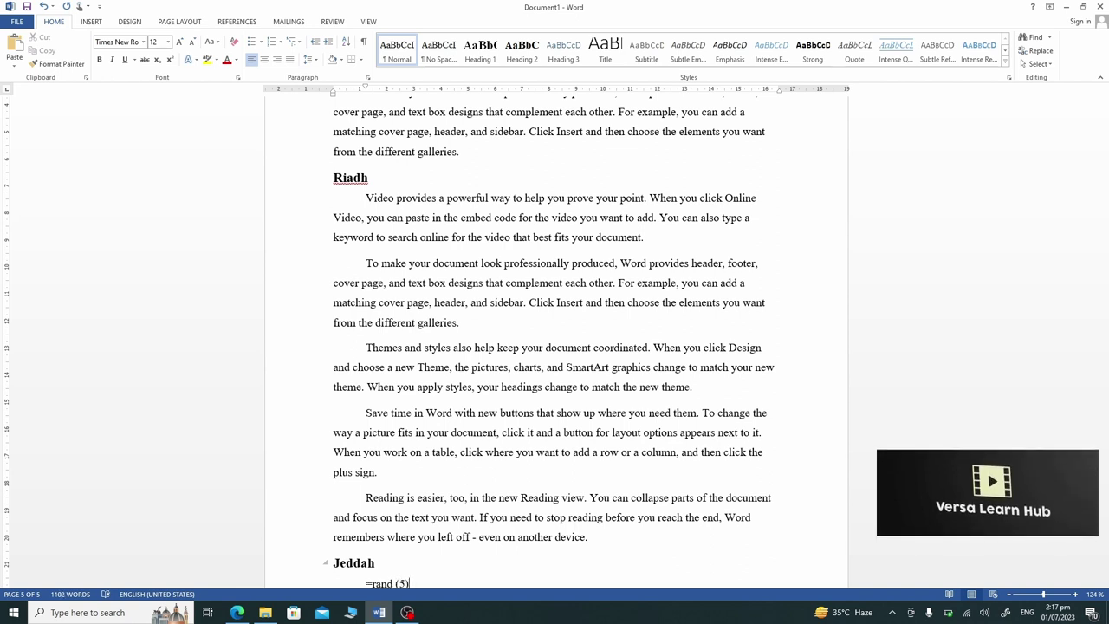
pyautogui.press('Return')
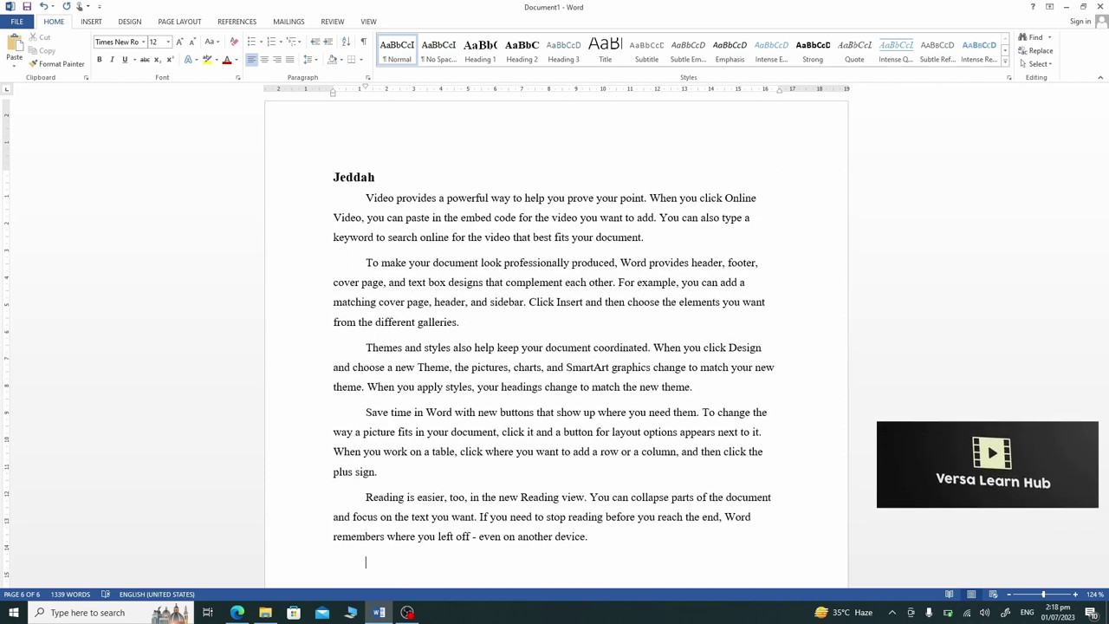
# - Add a Makkah Heading 2 and generate seven sample paragraphs with =rand(7)
pyautogui.write('M')
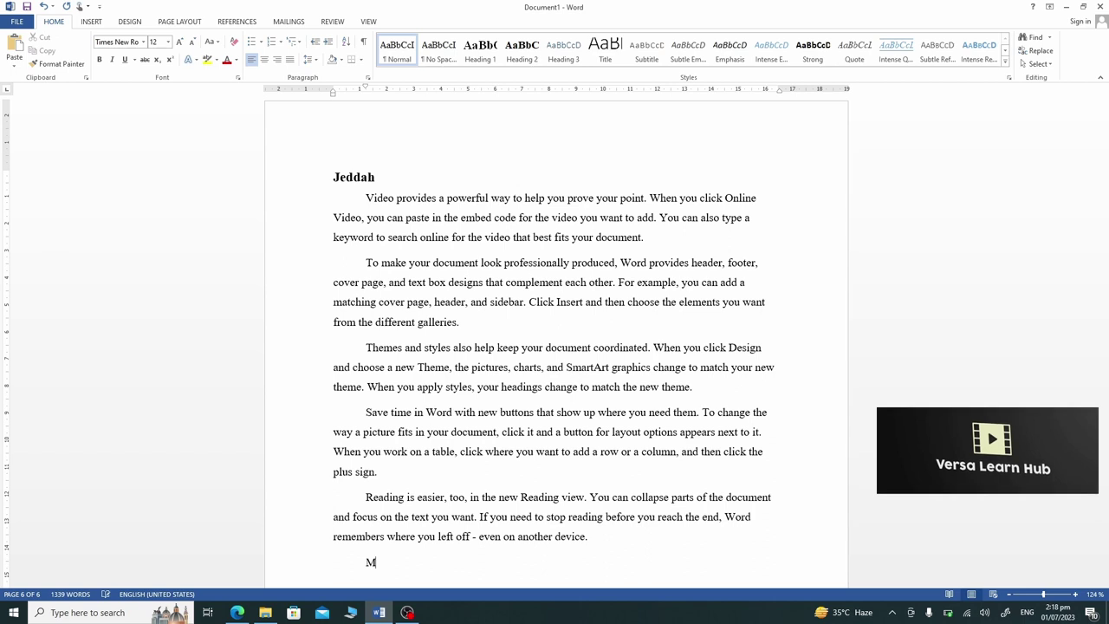
pyautogui.write('akkah')
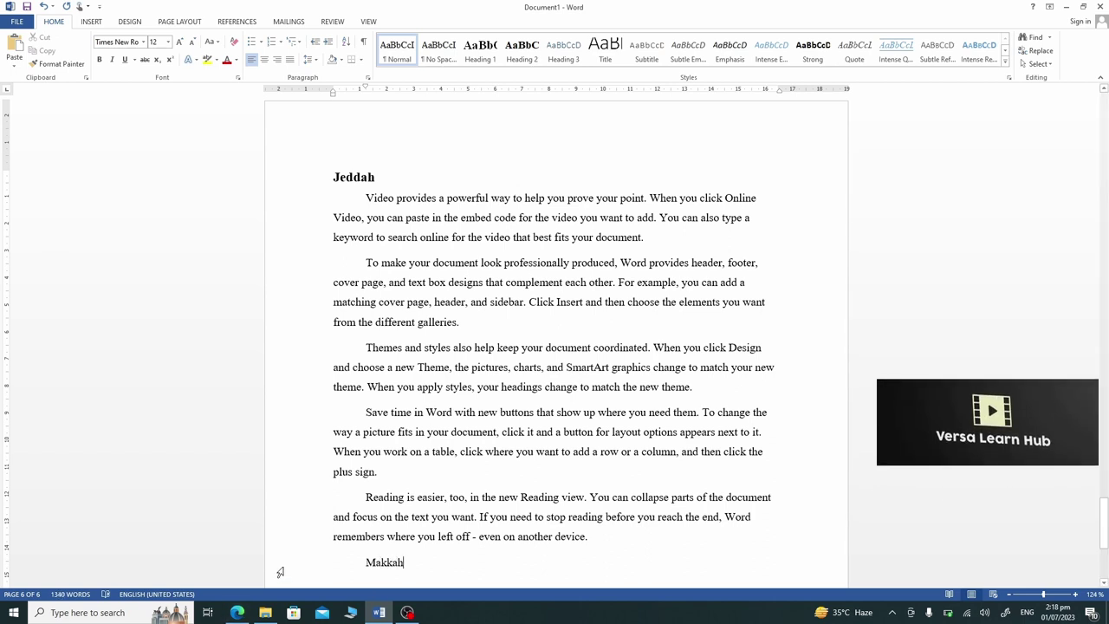
pyautogui.click(280, 572)
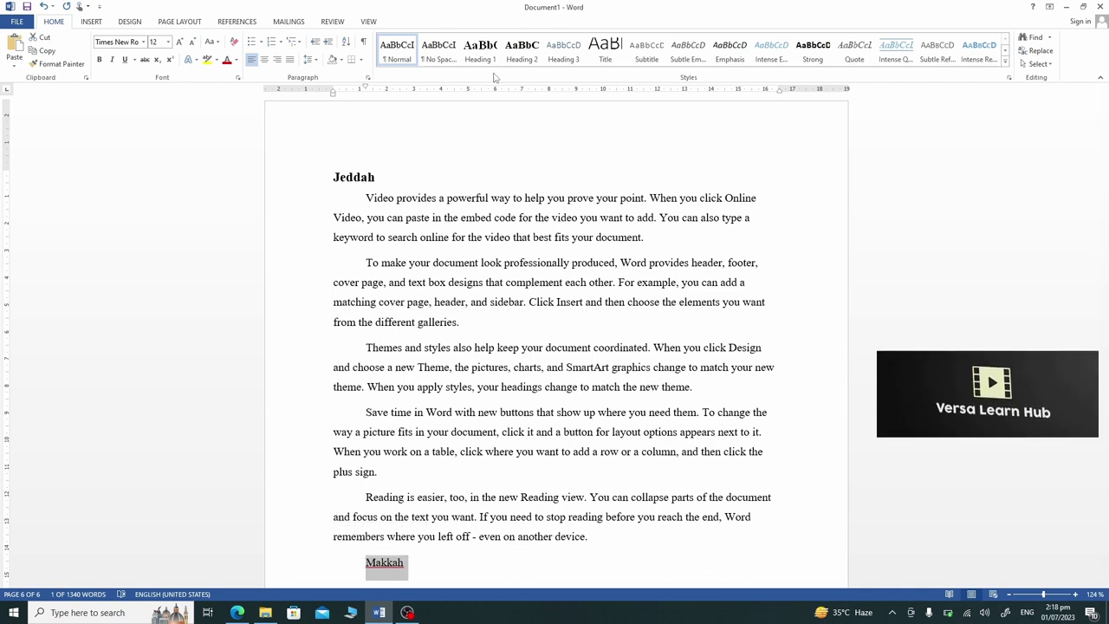
pyautogui.click(522, 50)
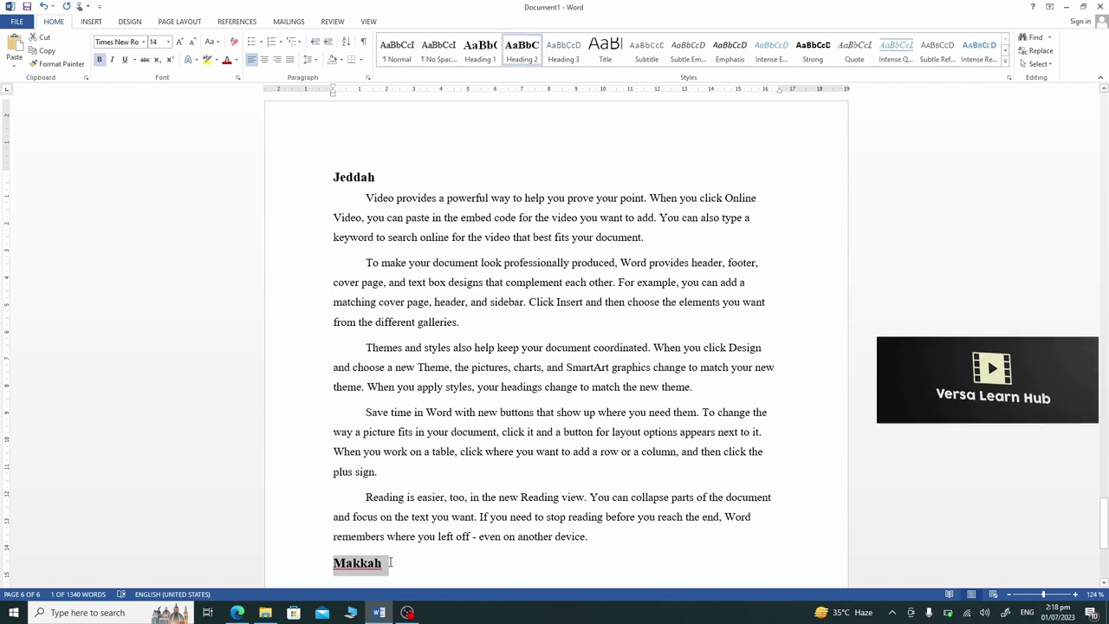
pyautogui.click(389, 569)
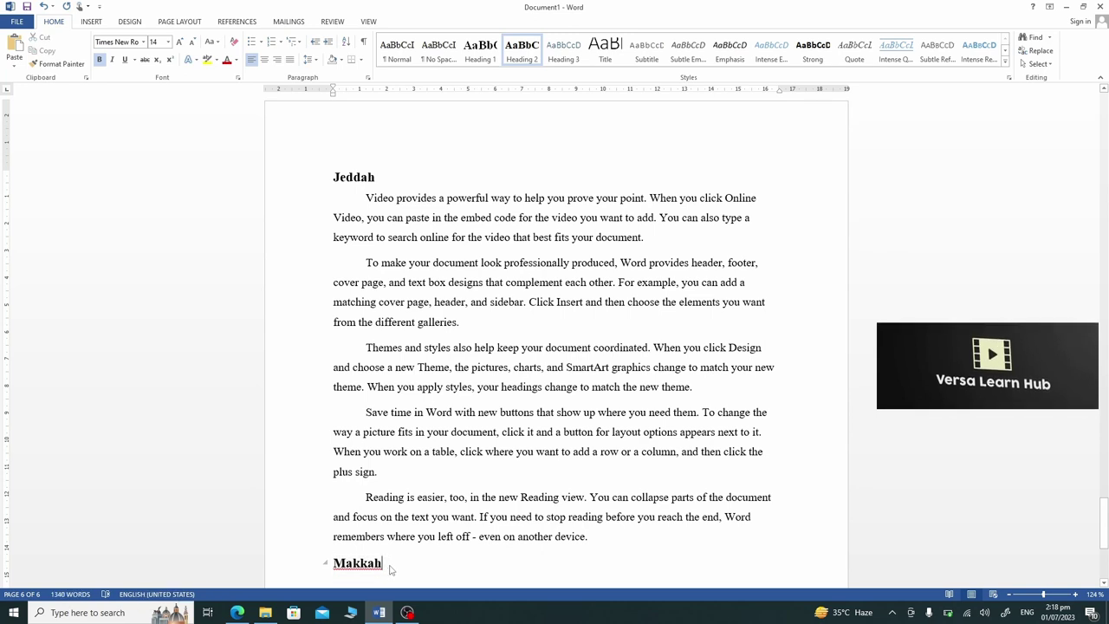
pyautogui.press('Return')
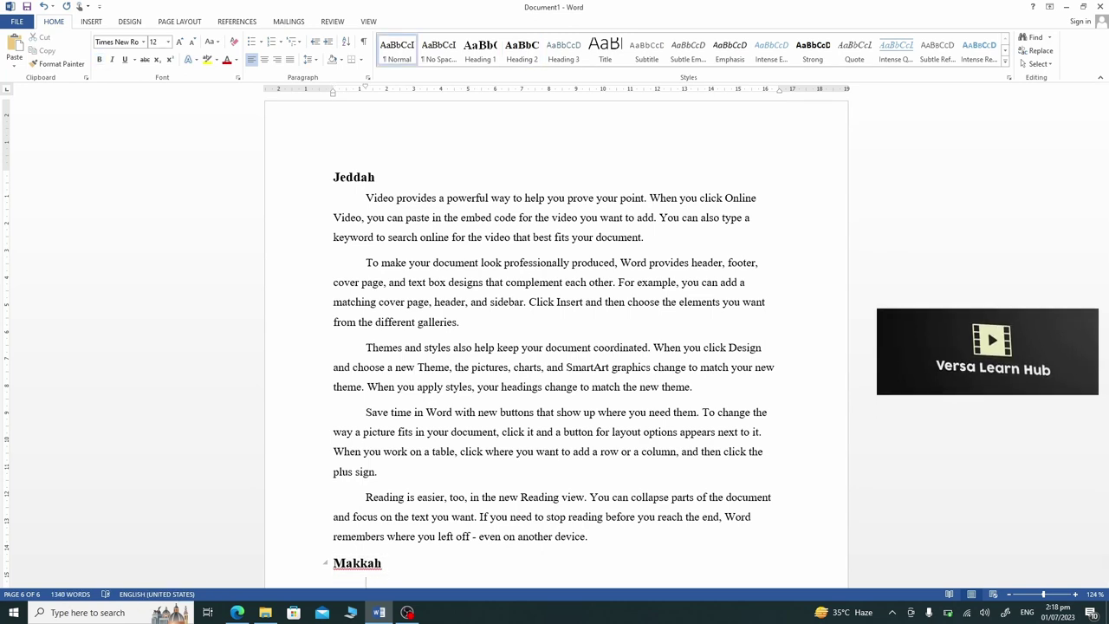
pyautogui.write('=ra')
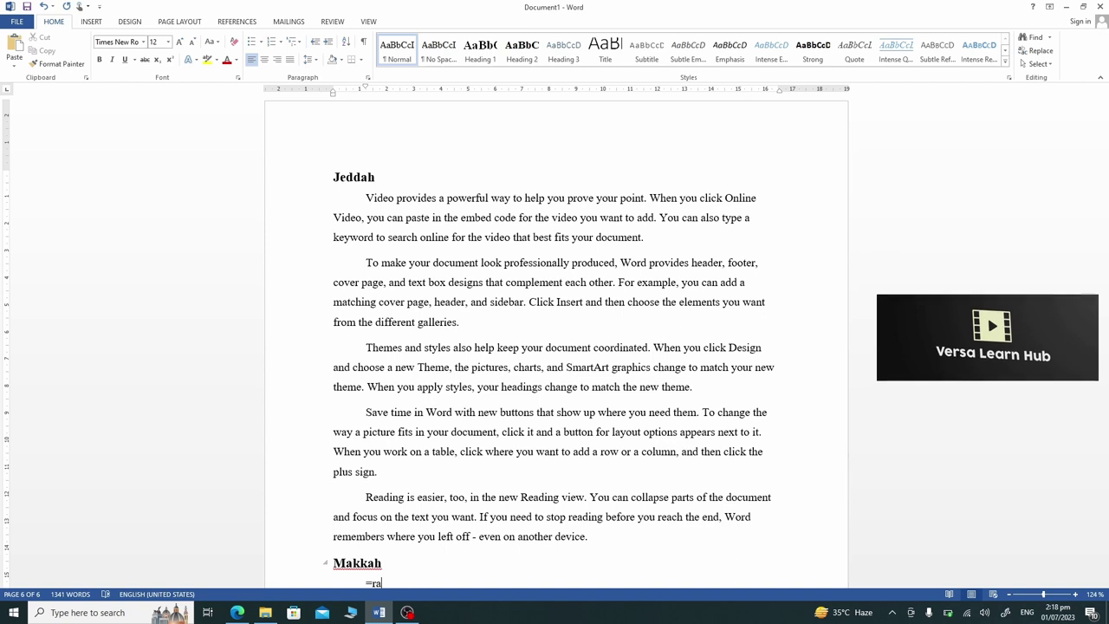
pyautogui.write('nd (')
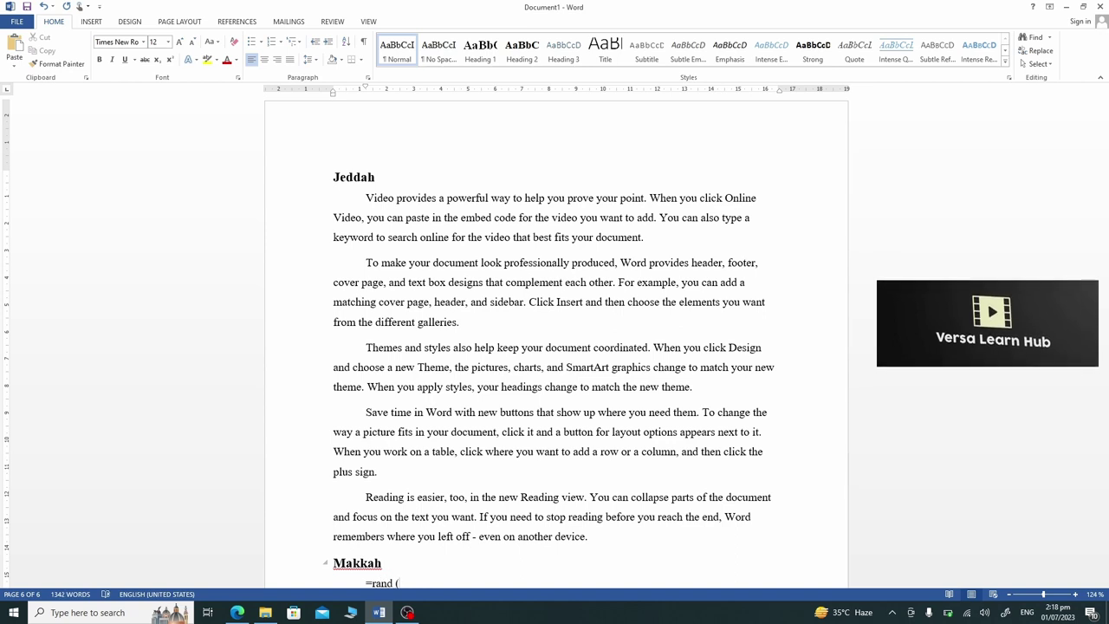
pyautogui.write('7)')
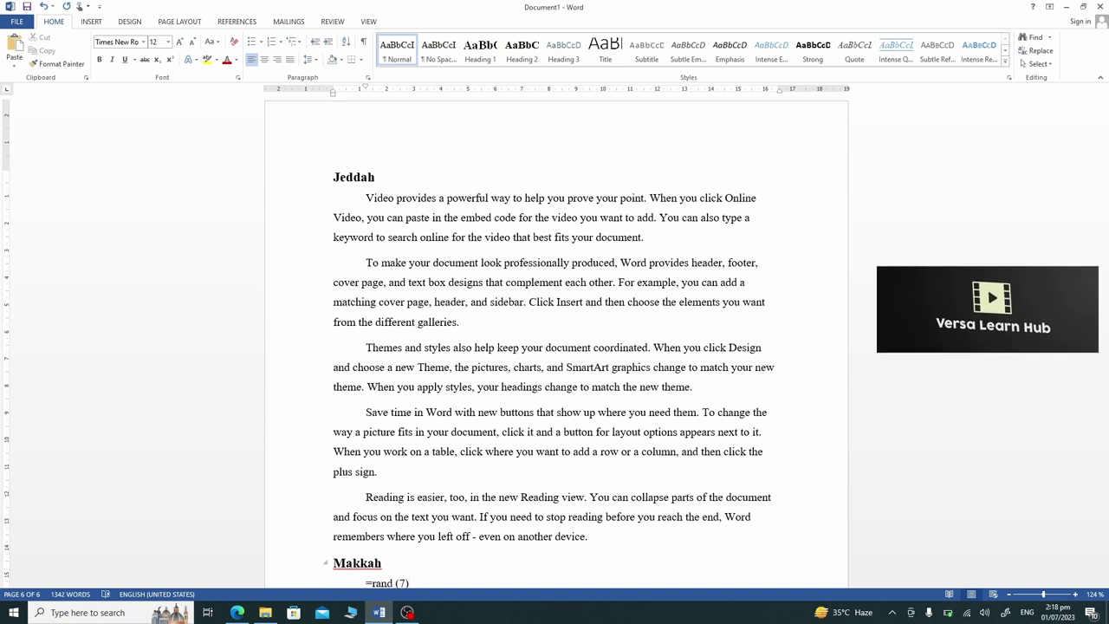
pyautogui.press('Return')
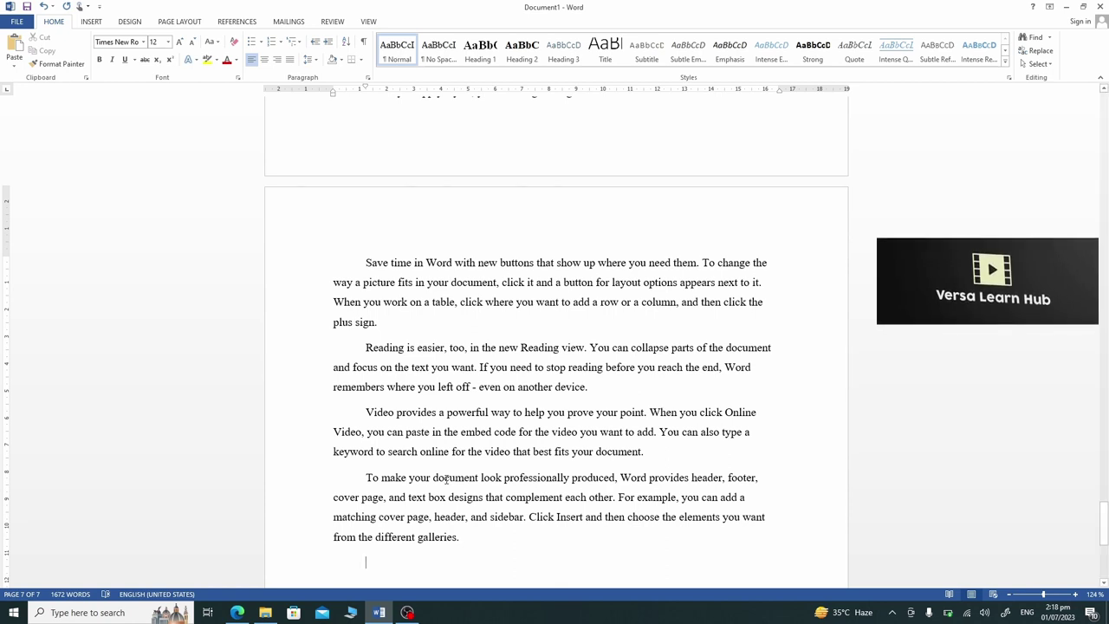
# - Insert a page break and add 'United Arab Emirates' as a Heading 1
pyautogui.scroll(-2, 445, 477)
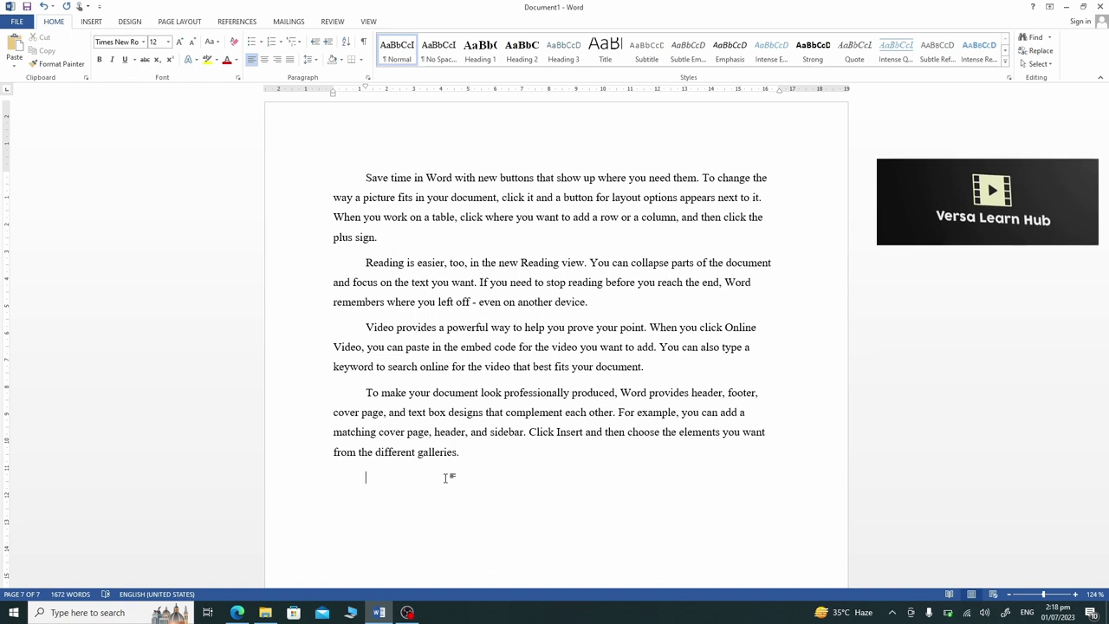
pyautogui.hotkey('ctrl', 'Return')
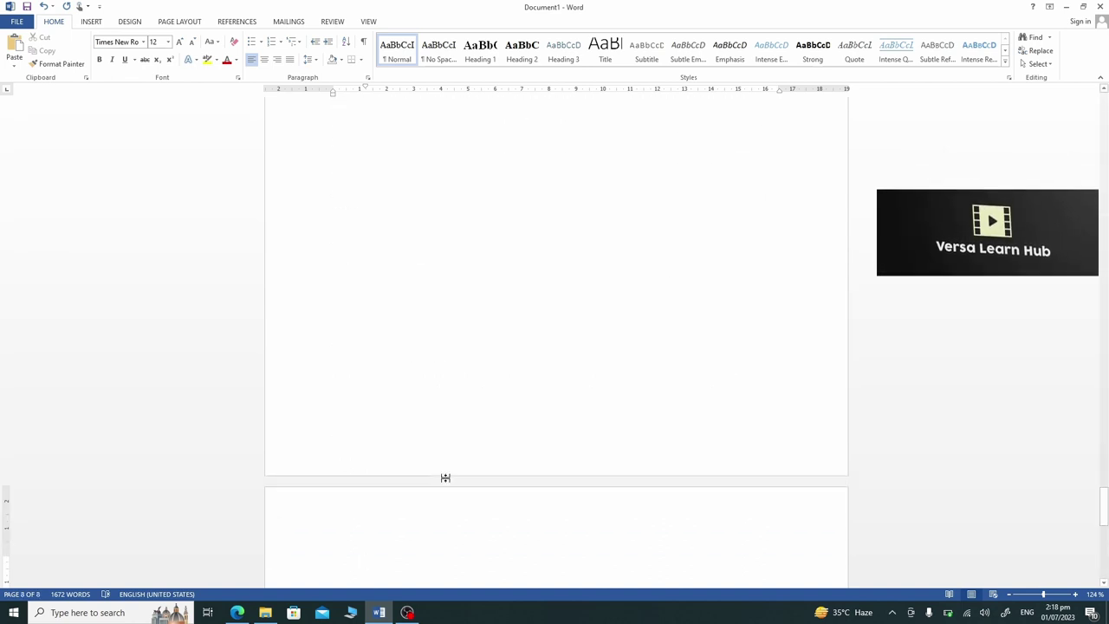
pyautogui.write('United')
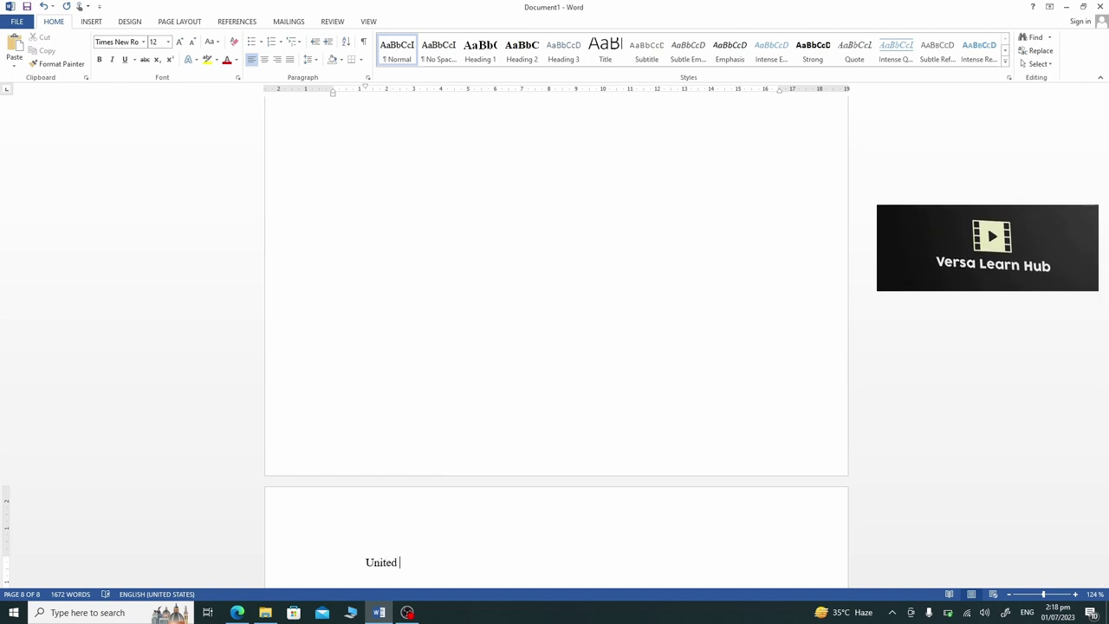
pyautogui.write(' Arba')
pyautogui.press('BackSpace')
pyautogui.press('BackSpace')
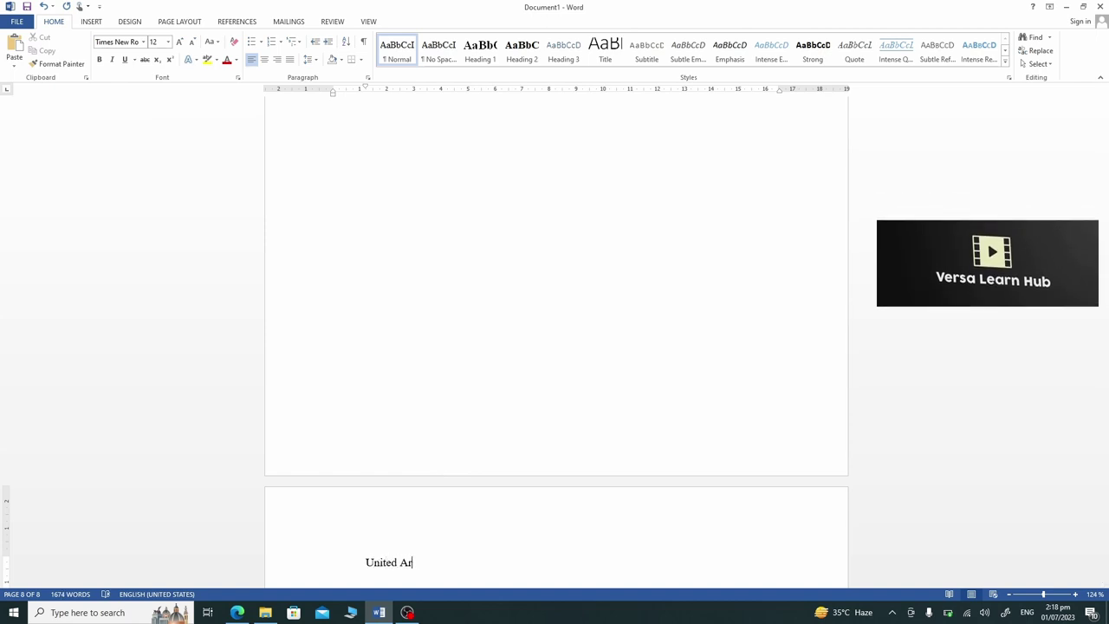
pyautogui.write('ab E')
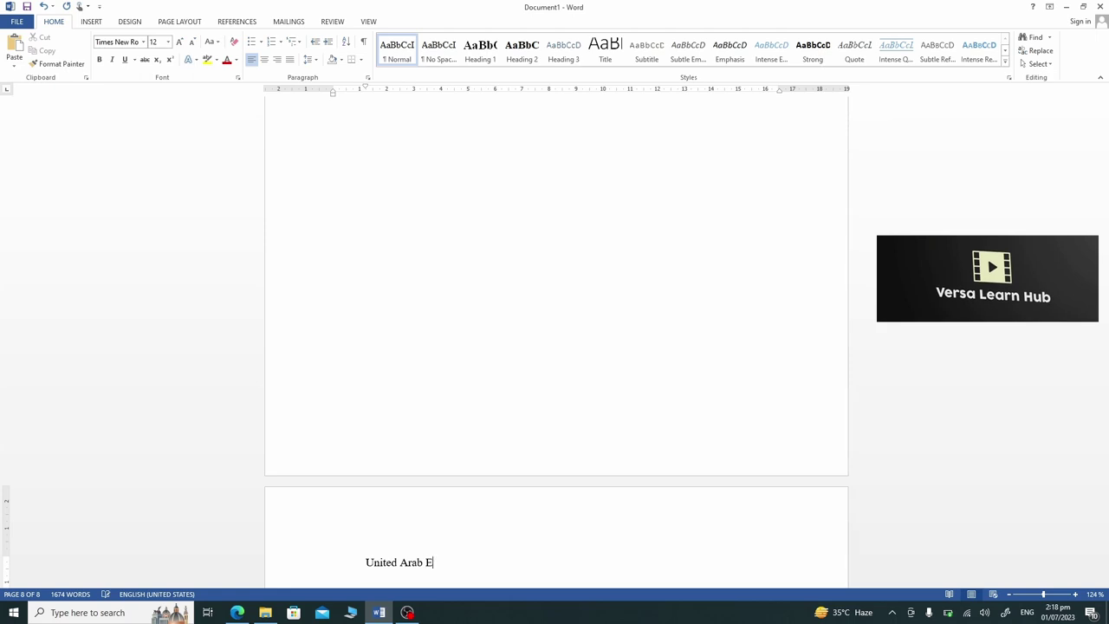
pyautogui.write('mirates')
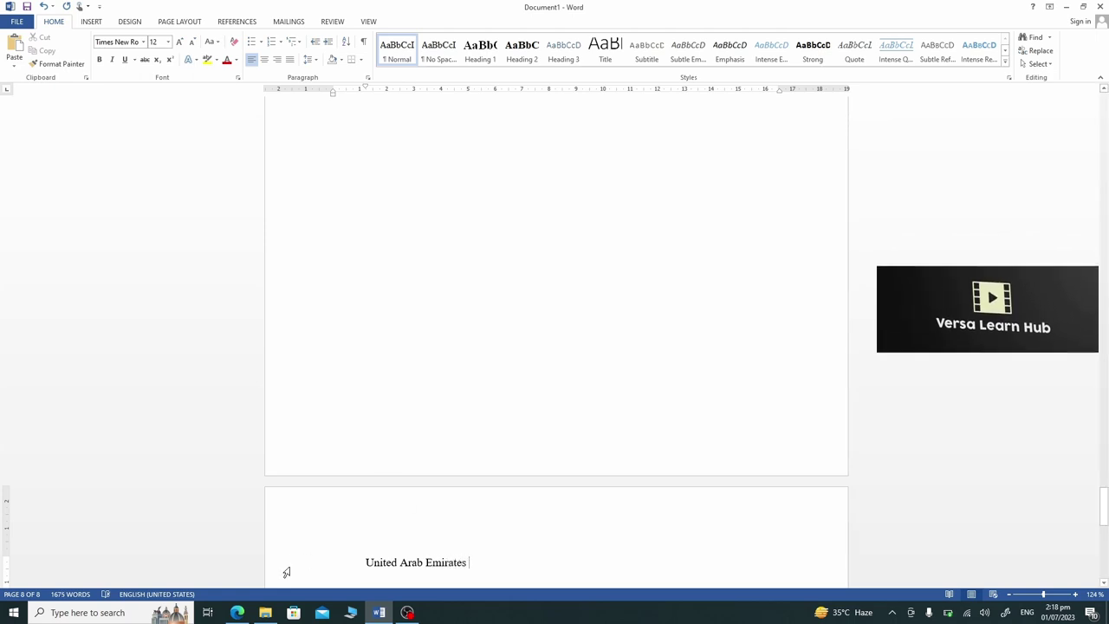
pyautogui.click(287, 572)
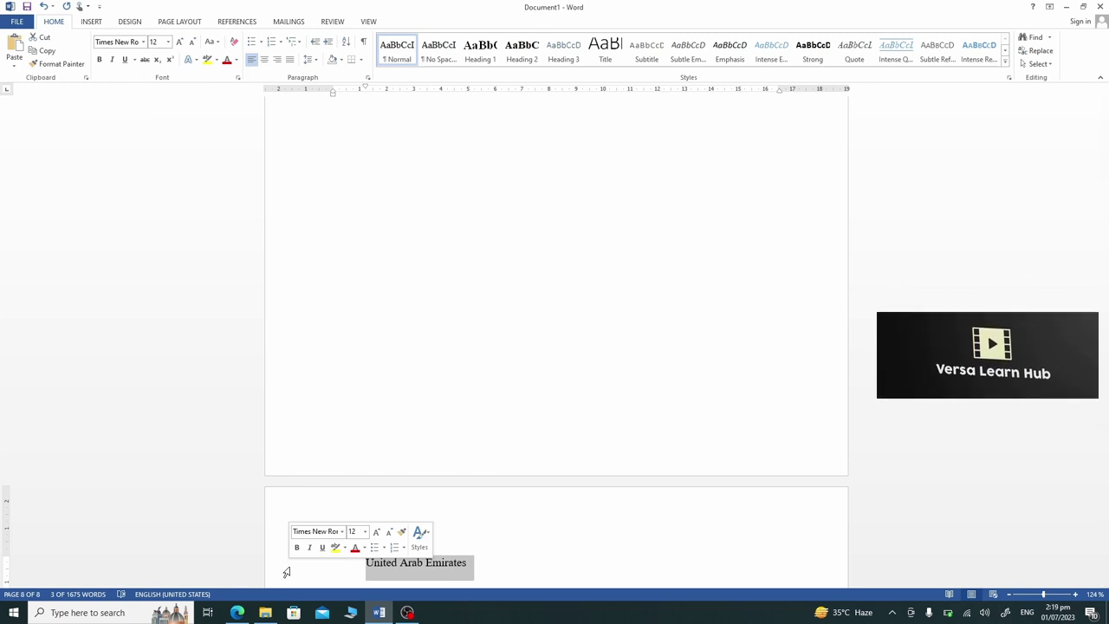
pyautogui.click(481, 54)
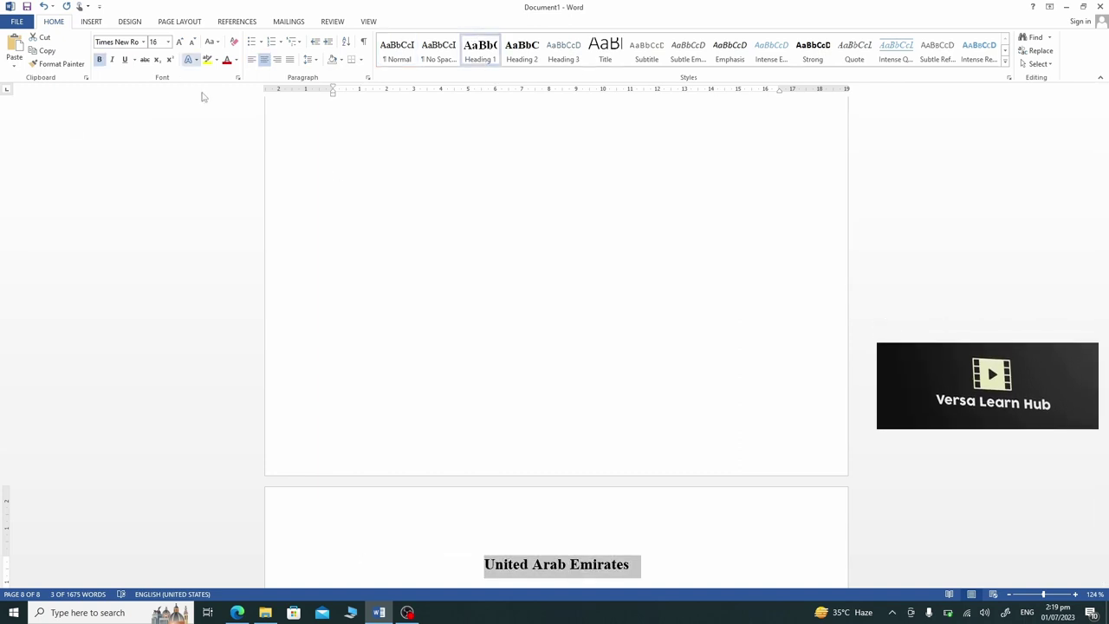
# - Generate sample paragraphs with =rand() below the United Arab Emirates heading
pyautogui.click(645, 572)
pyautogui.press('Return')
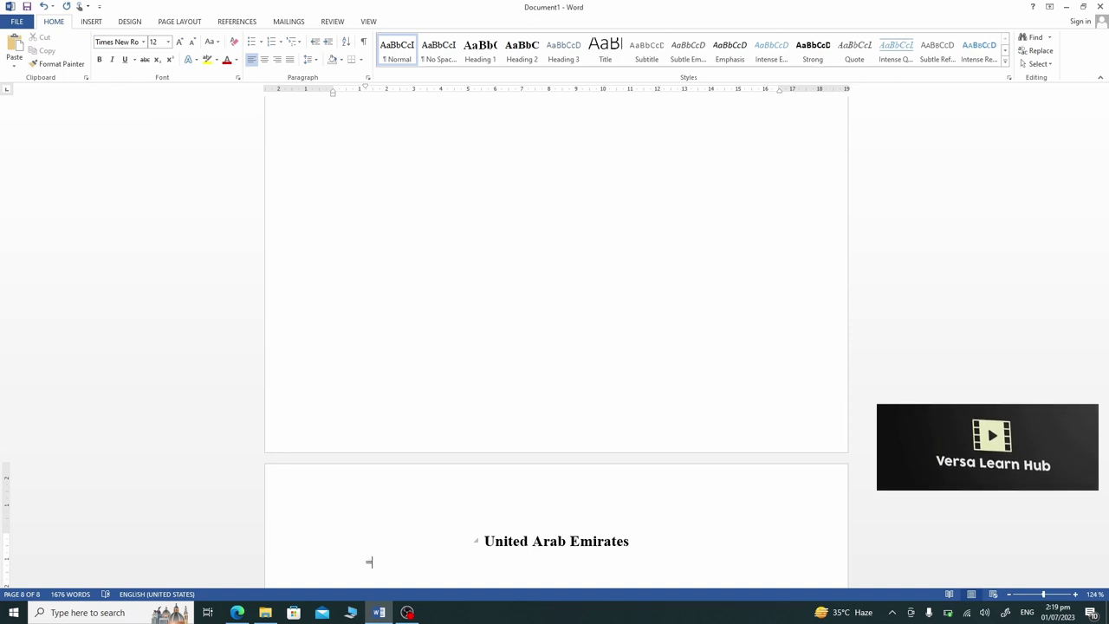
pyautogui.write('rand')
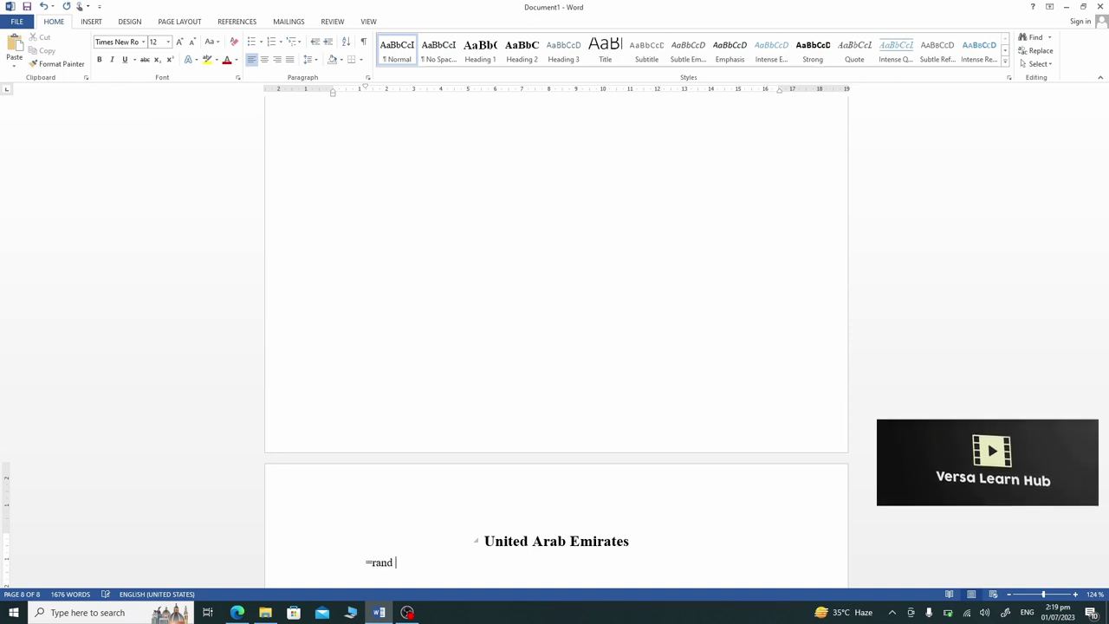
pyautogui.write('()')
pyautogui.press('Return')
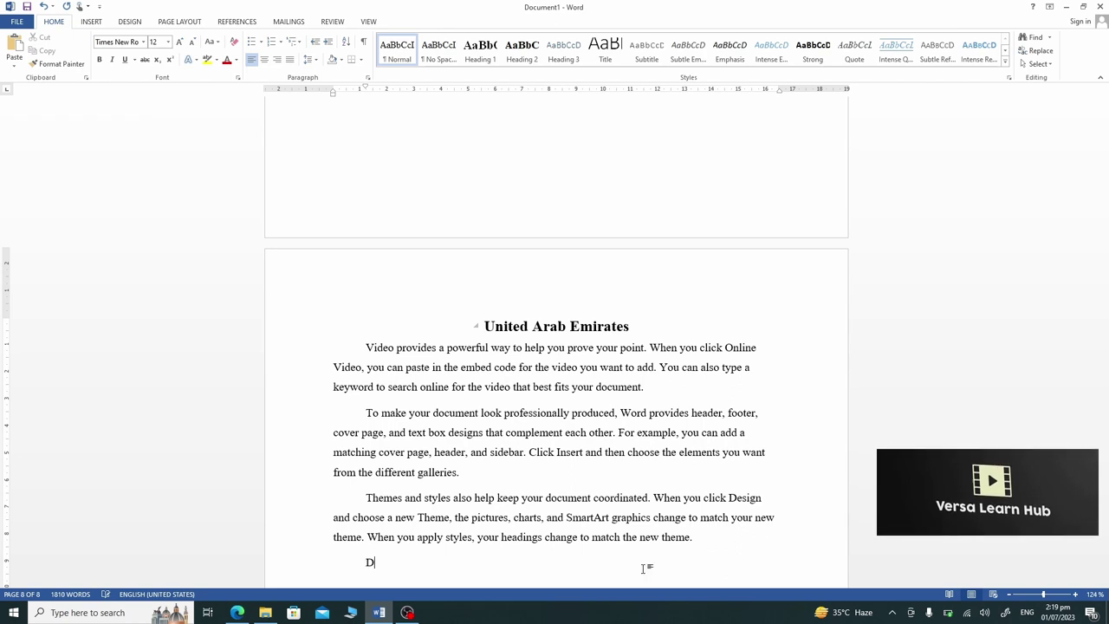
# - Add a Dubai Heading 2 and generate six sample paragraphs beneath it
pyautogui.write('ubai')
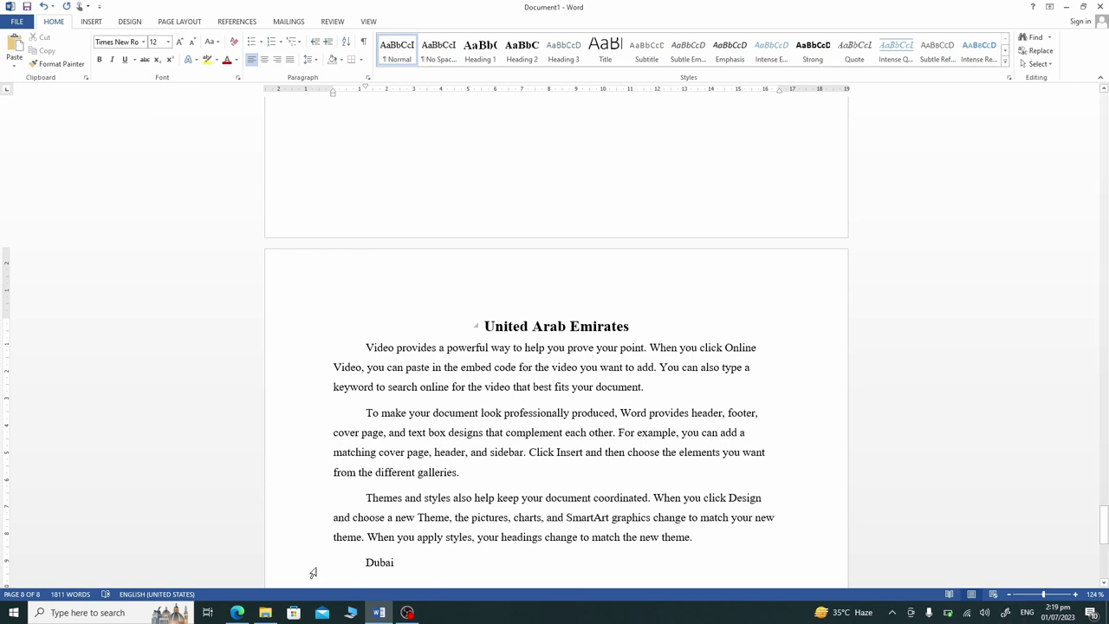
pyautogui.click(293, 570)
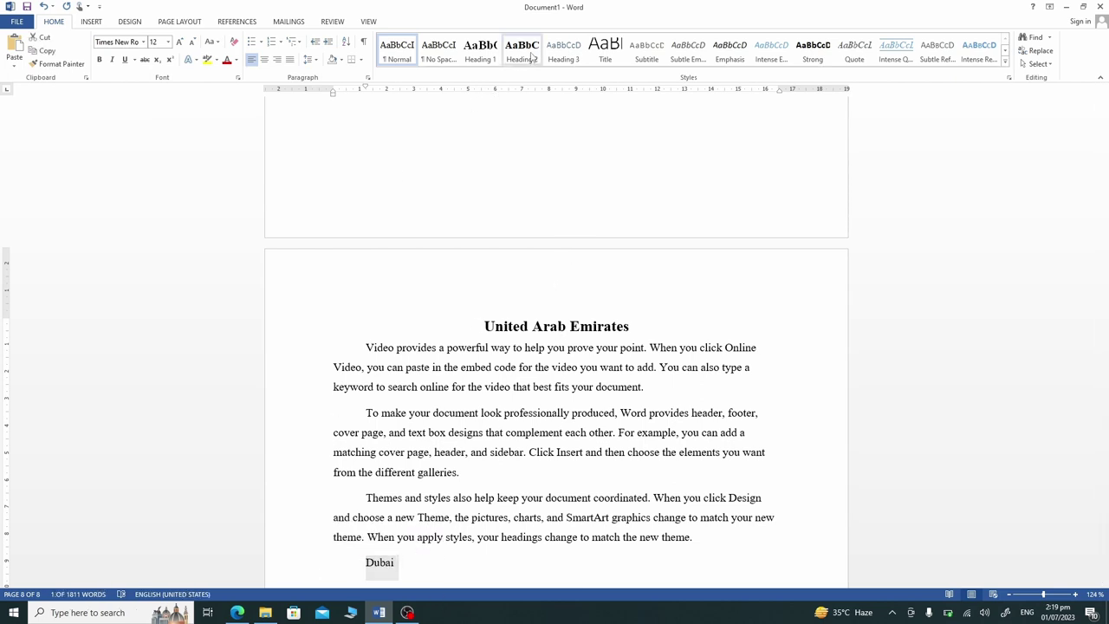
pyautogui.click(533, 56)
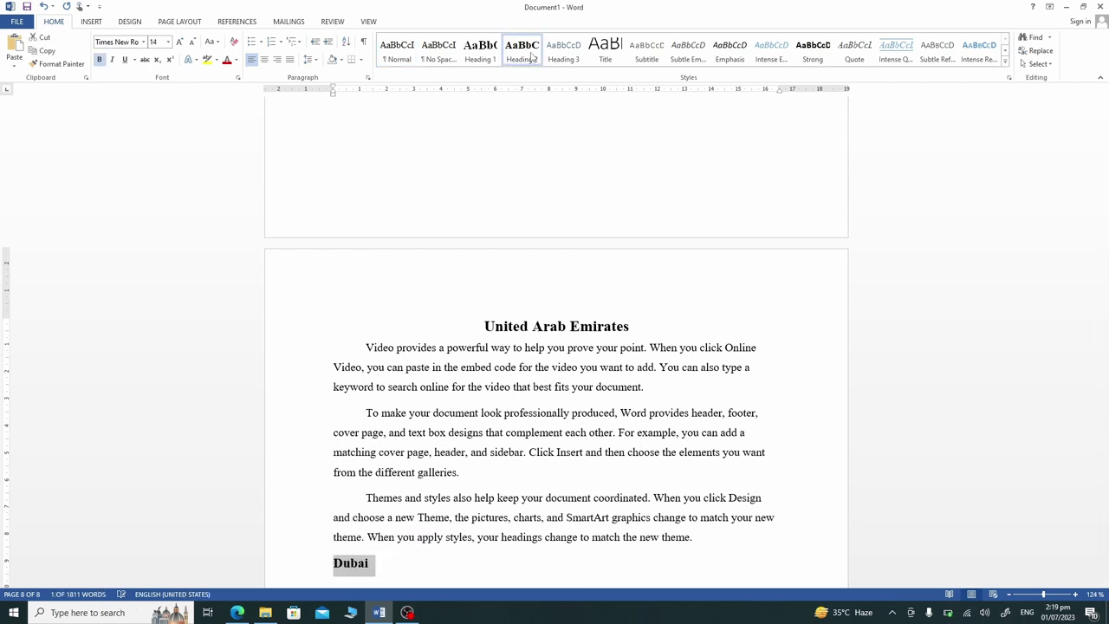
pyautogui.click(375, 572)
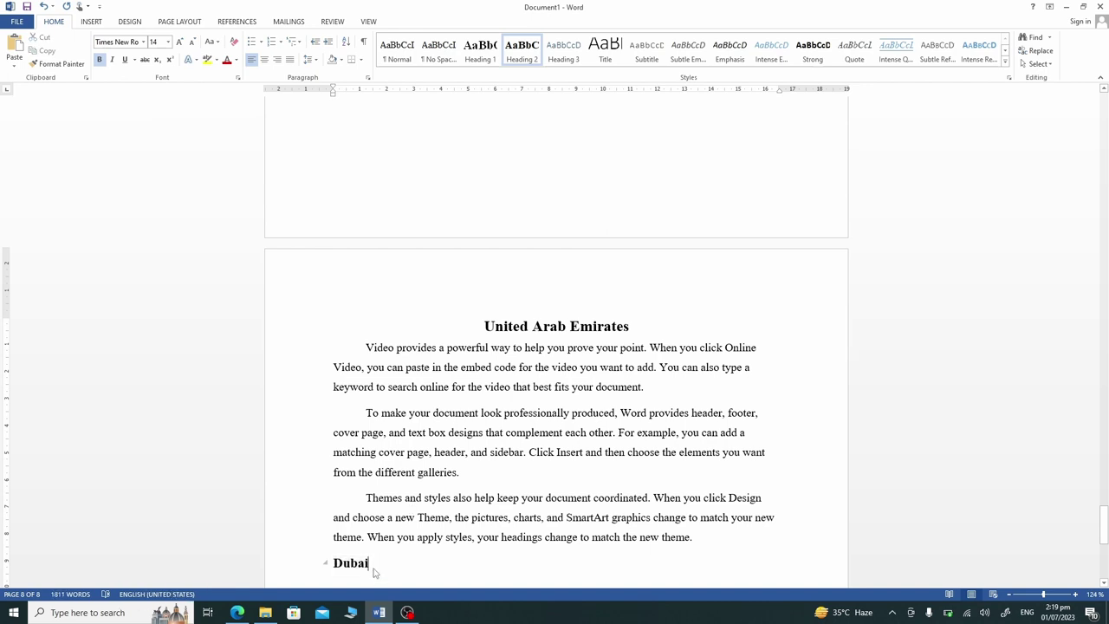
pyautogui.press('Return')
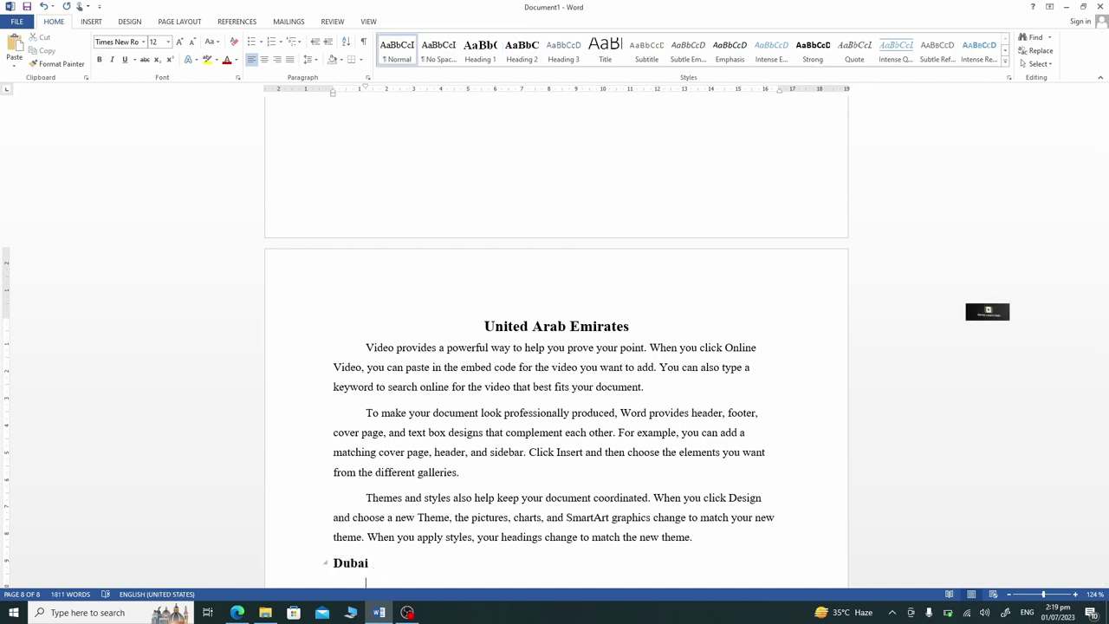
pyautogui.write('=rand ')
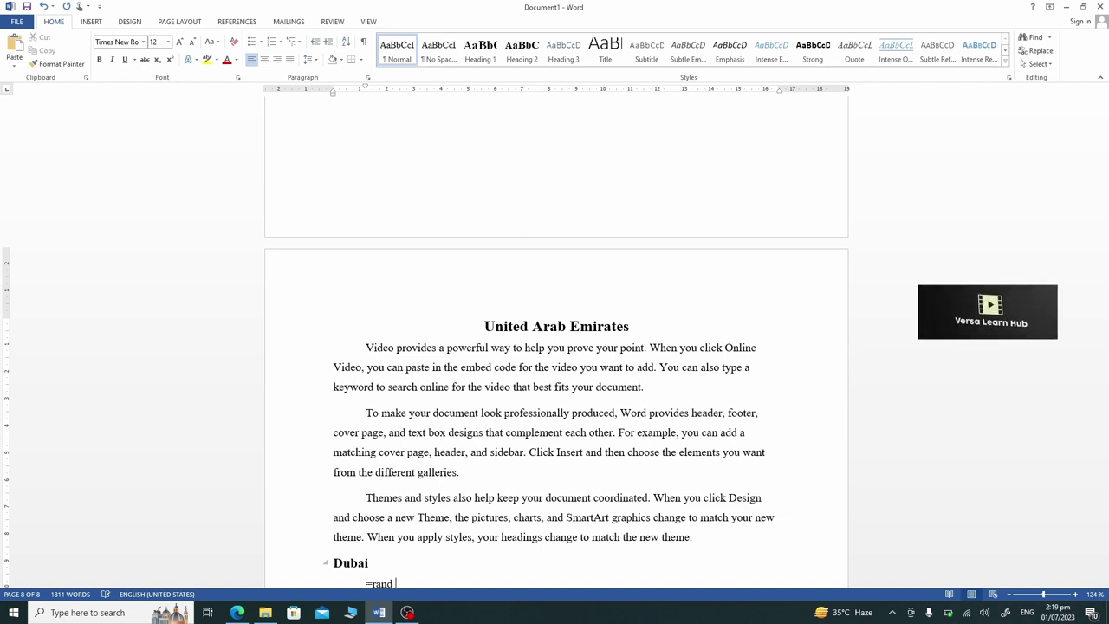
pyautogui.write('6')
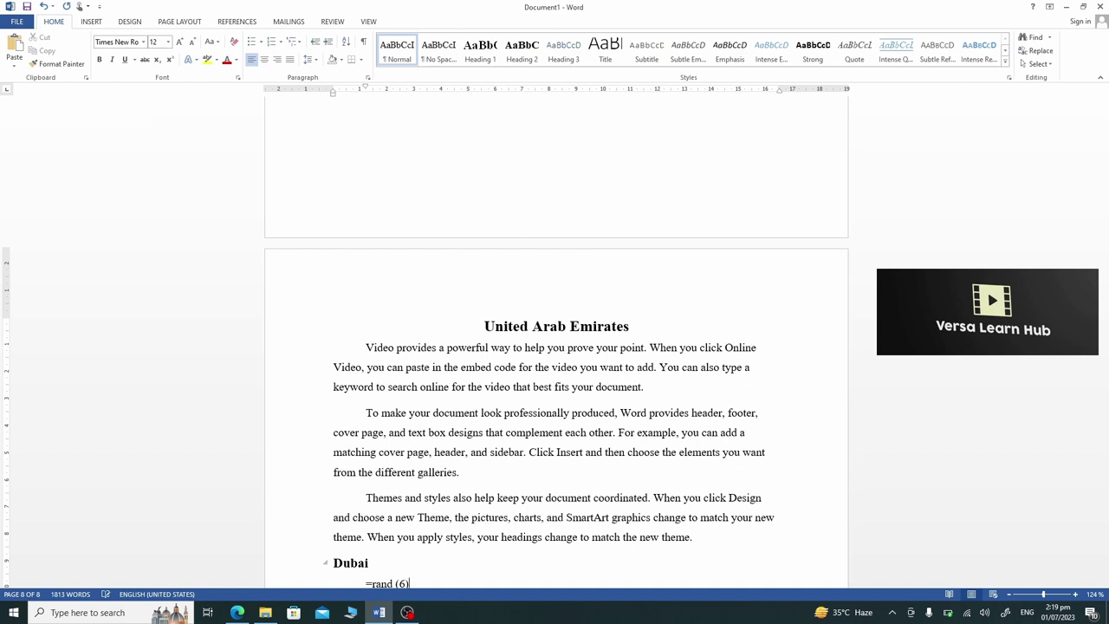
pyautogui.press('Return')
pyautogui.write('Ab')
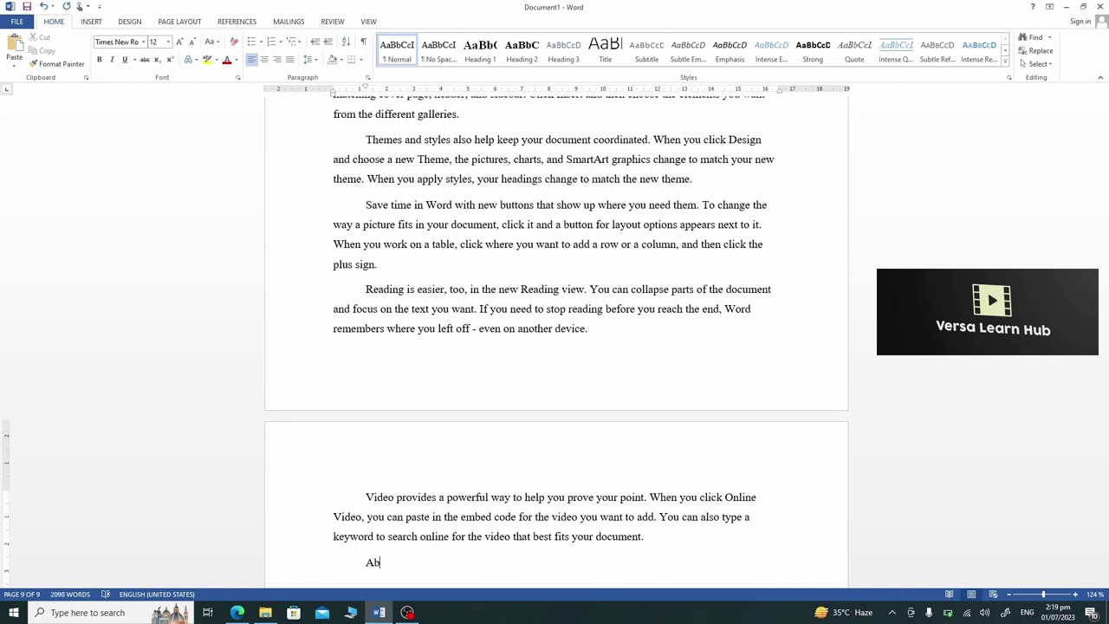
# - Add an Abu Dhabi Heading 2 and generate four sample paragraphs beneath it
pyautogui.write('u Dhab')
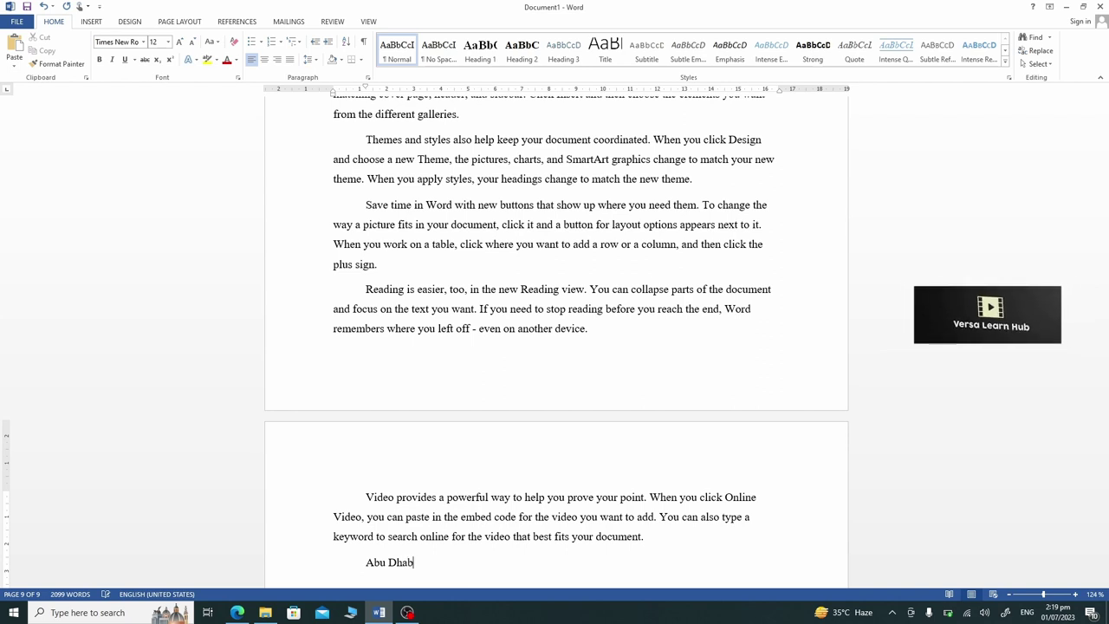
pyautogui.write('i')
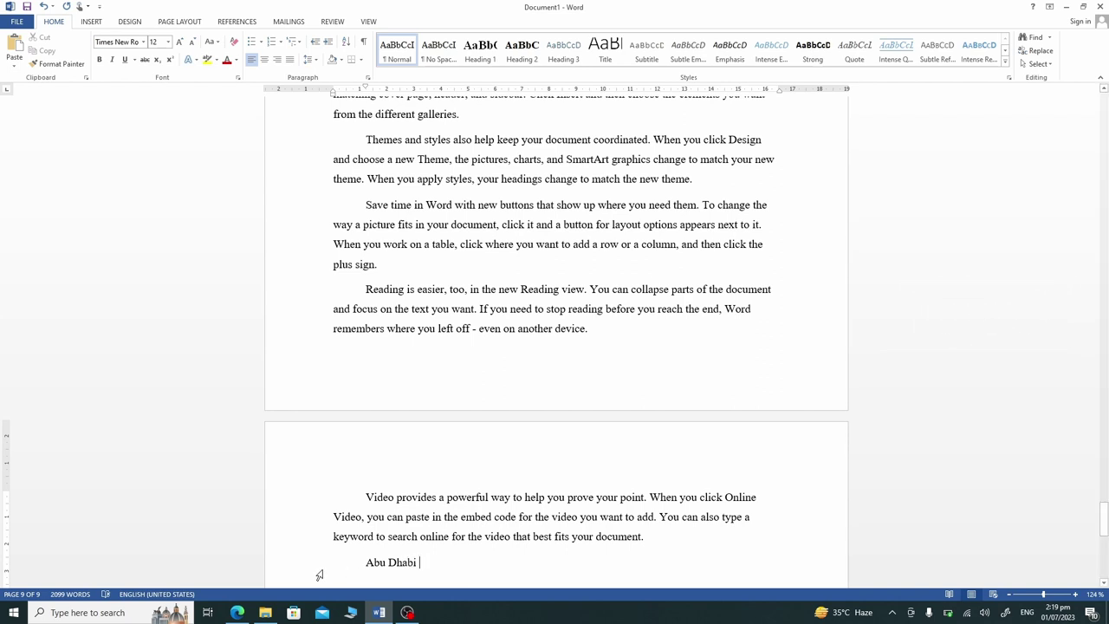
pyautogui.click(319, 575)
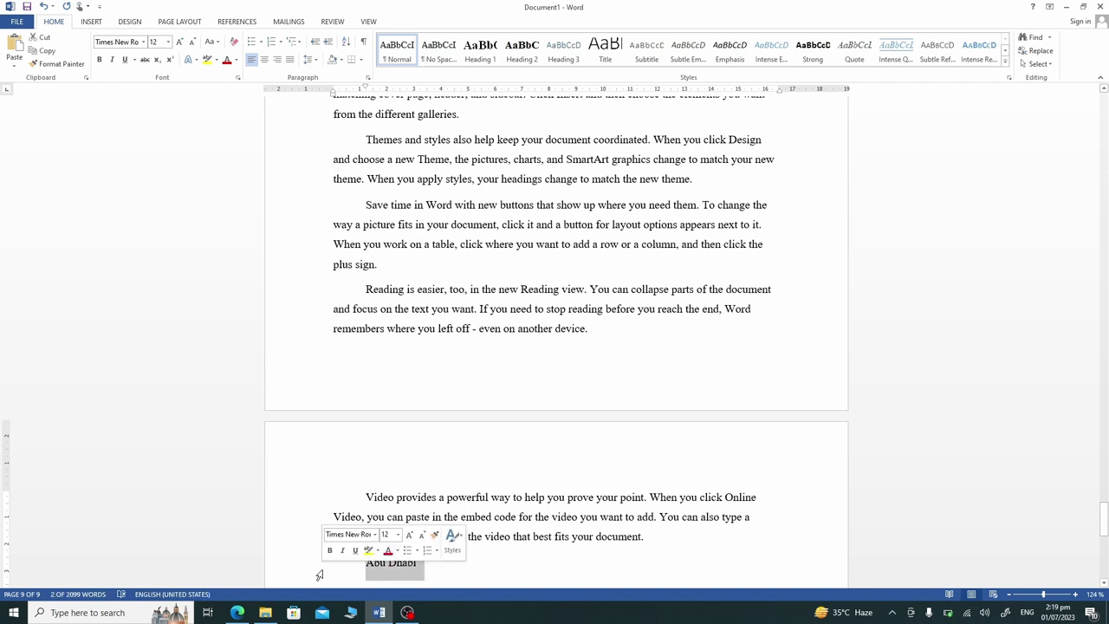
pyautogui.click(528, 64)
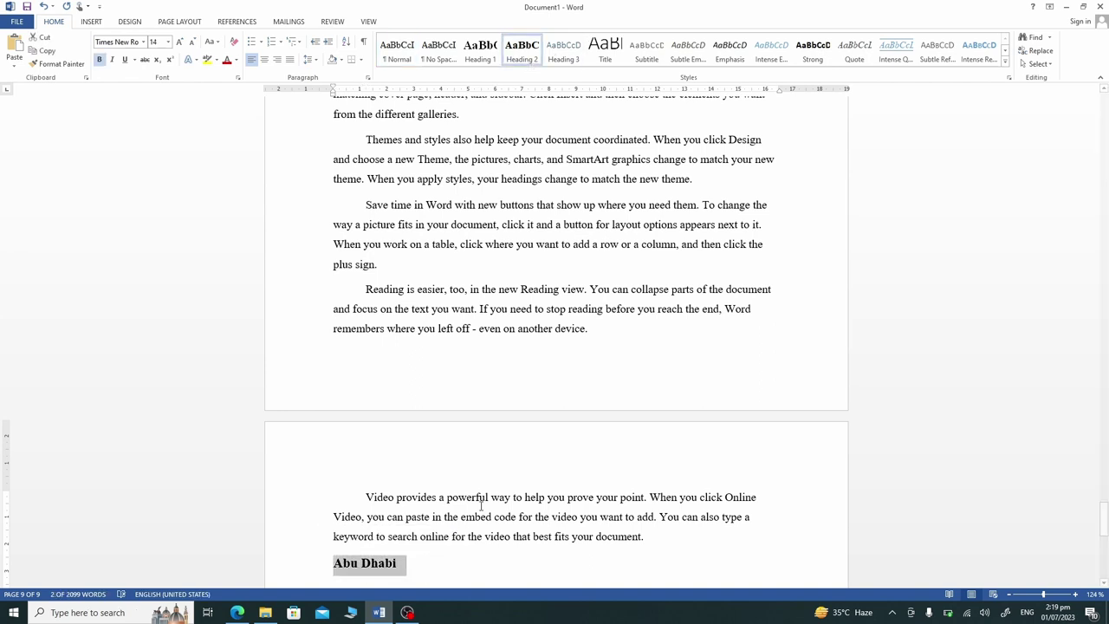
pyautogui.click(403, 573)
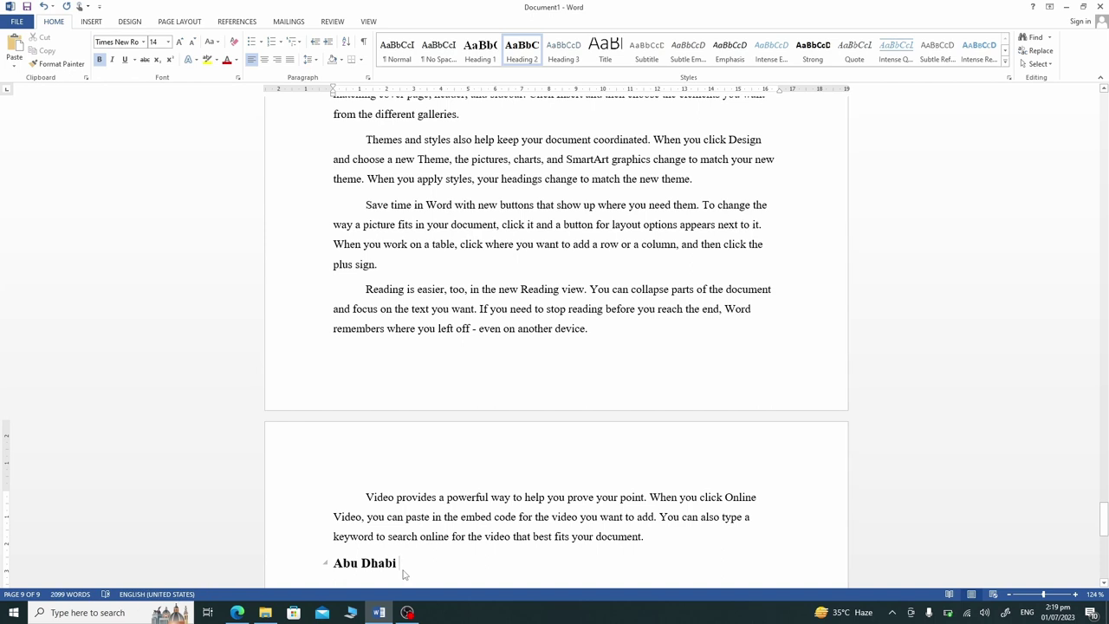
pyautogui.press('Return')
pyautogui.write('=rand (4)')
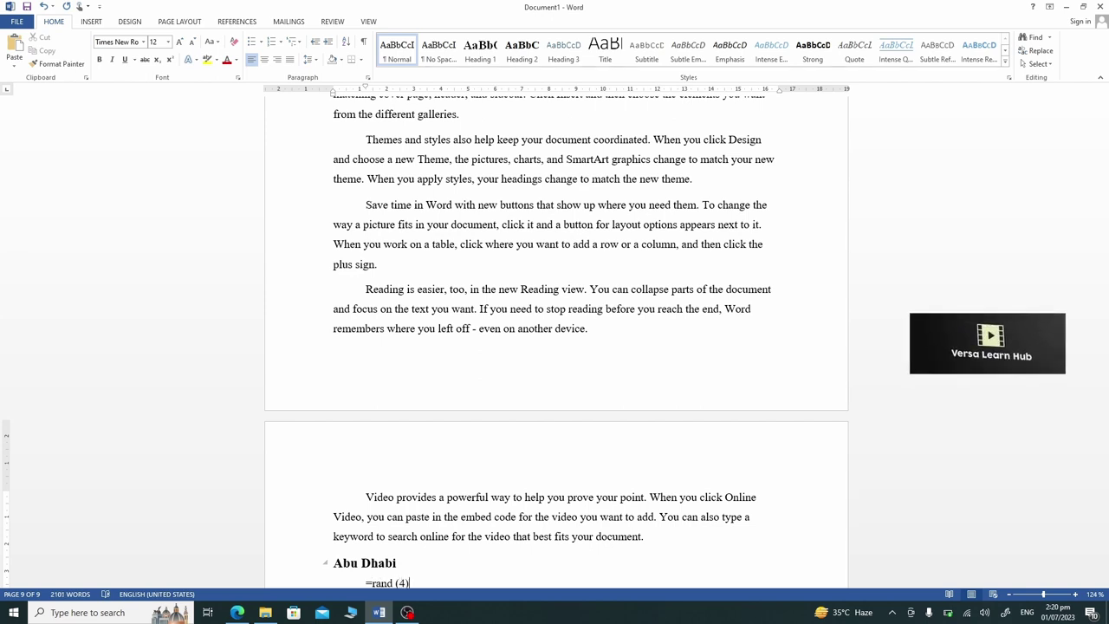
pyautogui.press('Return')
pyautogui.write('Sharjah')
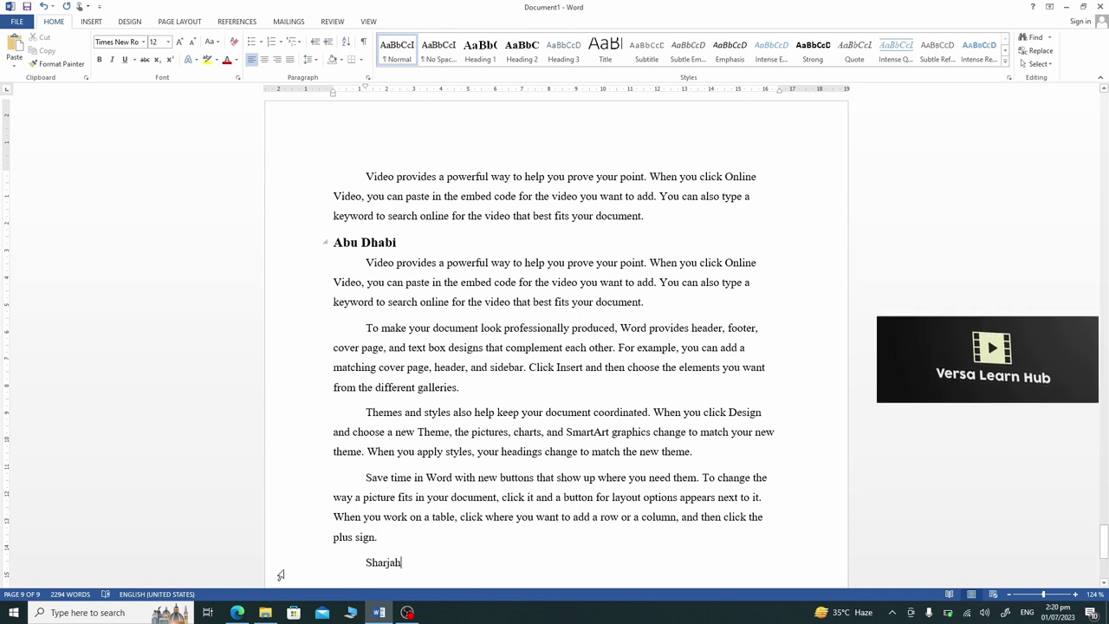
# - Style Sharjah as Heading 2, add eight =rand(8) sample paragraphs under it, then an Ajmeer line
pyautogui.click(280, 575)
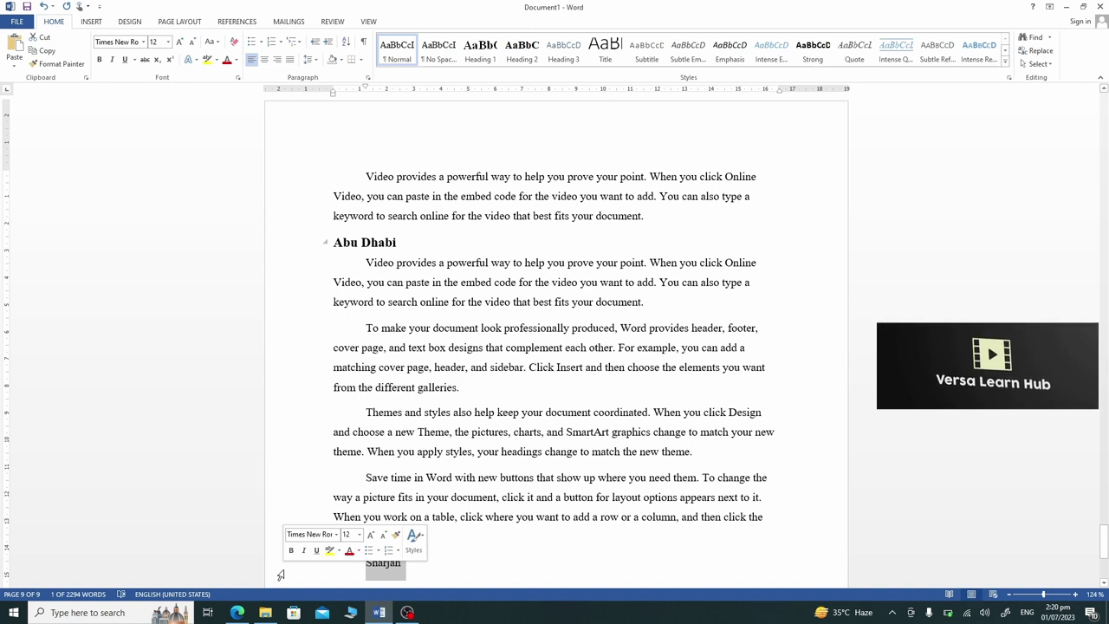
pyautogui.click(524, 52)
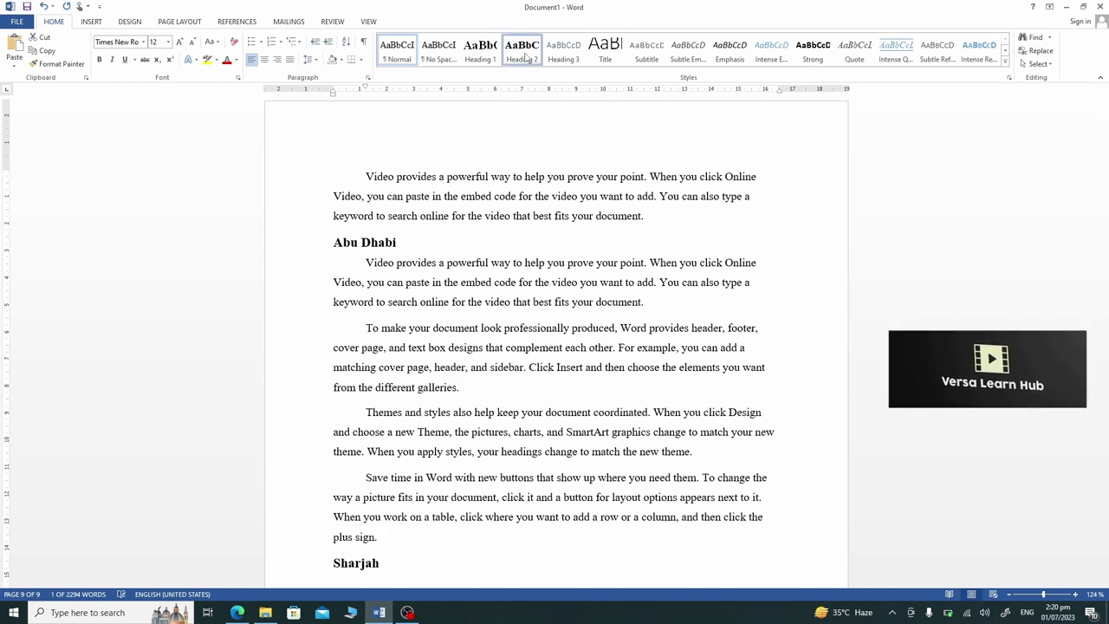
pyautogui.click(525, 53)
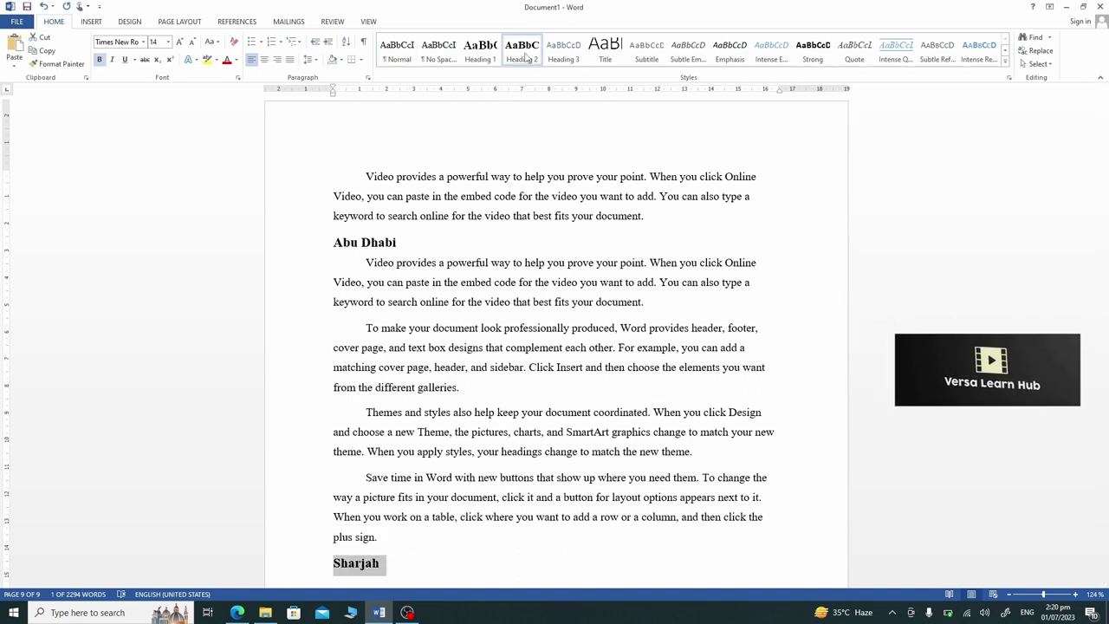
pyautogui.click(392, 569)
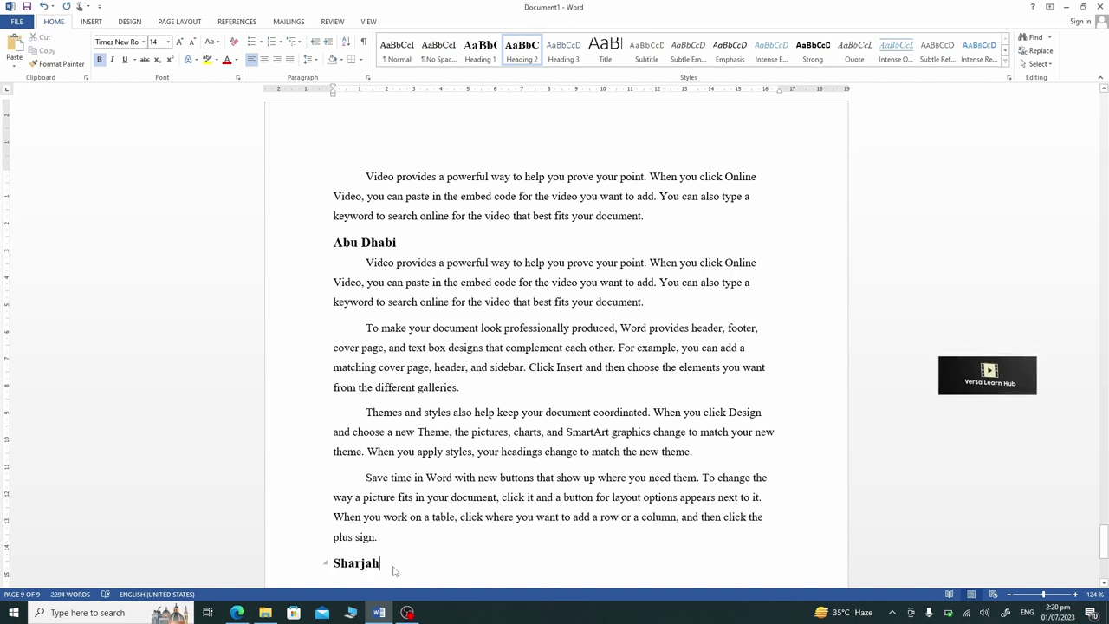
pyautogui.press('Return')
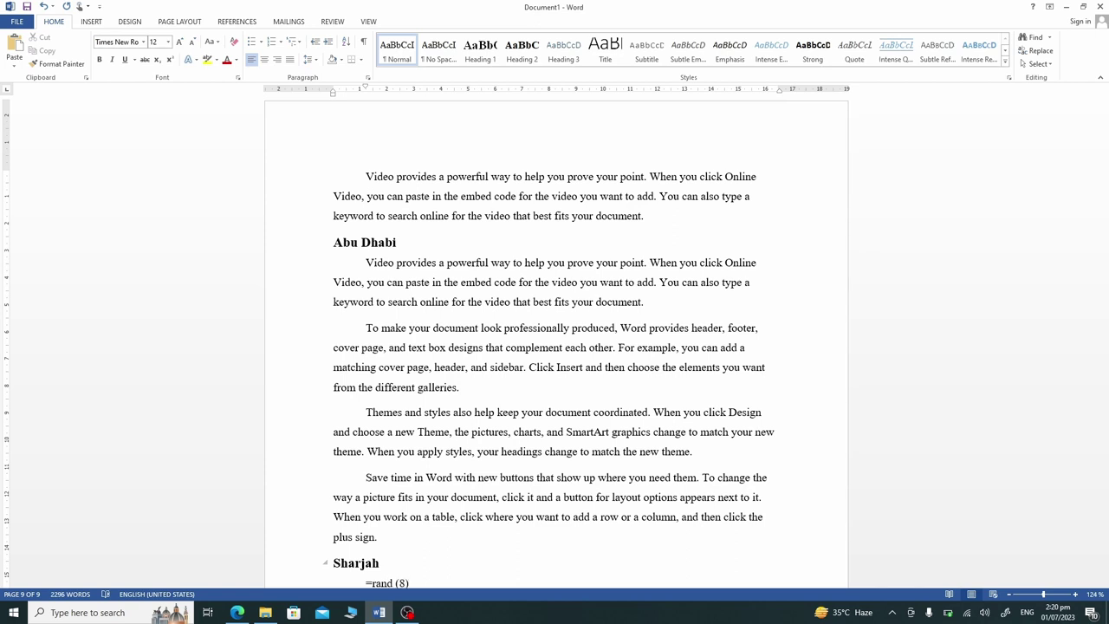
pyautogui.press('Return')
pyautogui.write('Ajmeer')
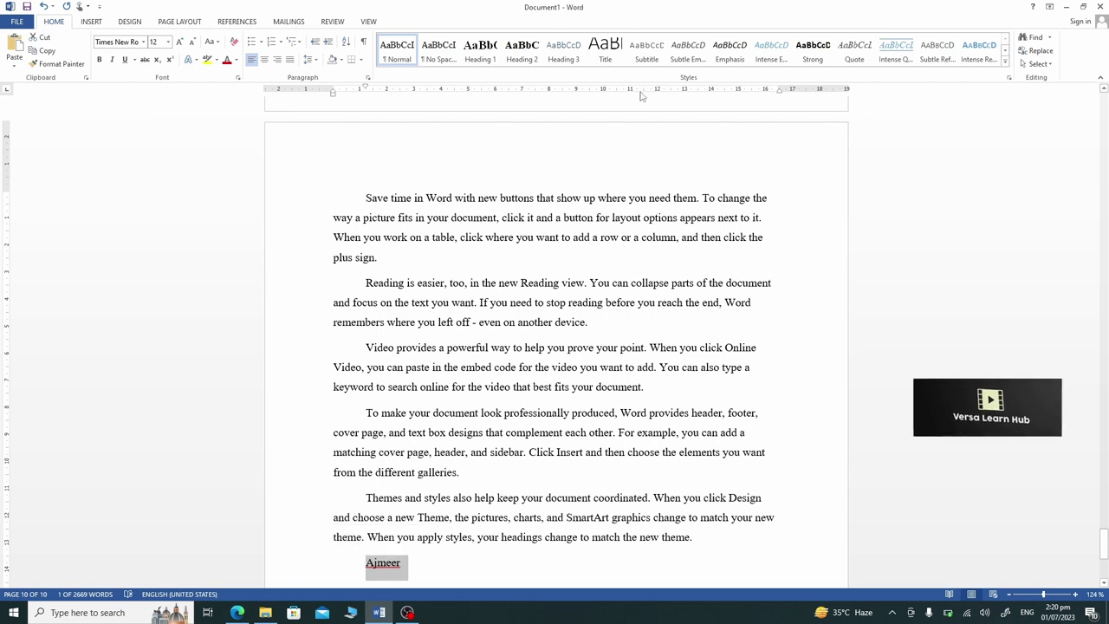
# - Style Ajmeer as Heading 2 with two =rand(2) sample paragraphs beneath, then scroll back to the Table of contents page
pyautogui.click(530, 59)
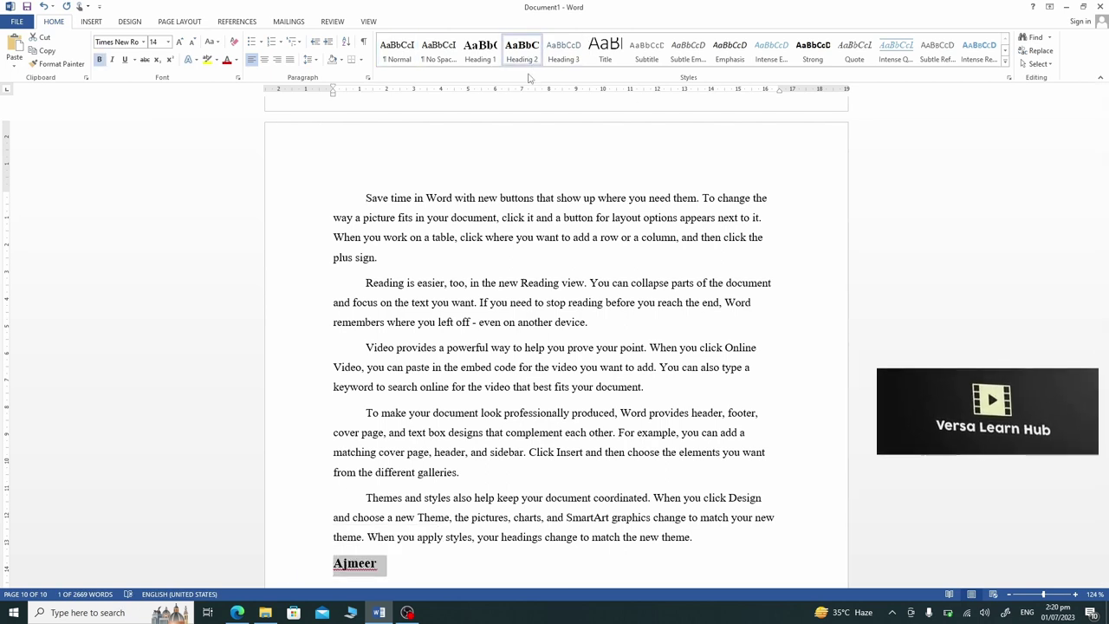
pyautogui.click(382, 567)
pyautogui.write('=rand (2)')
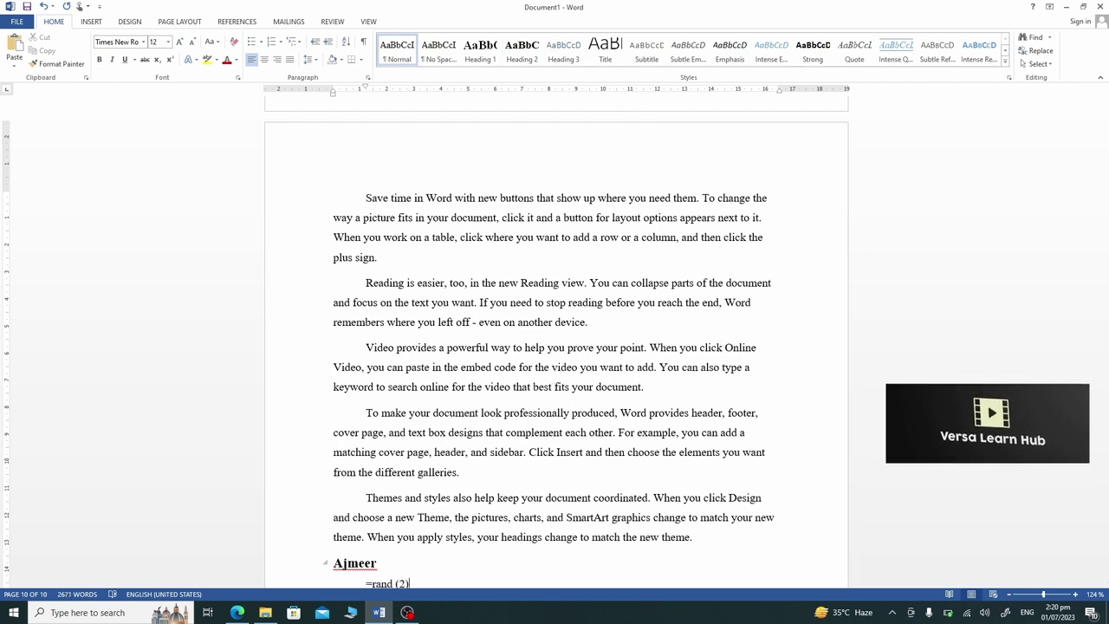
pyautogui.press('Return')
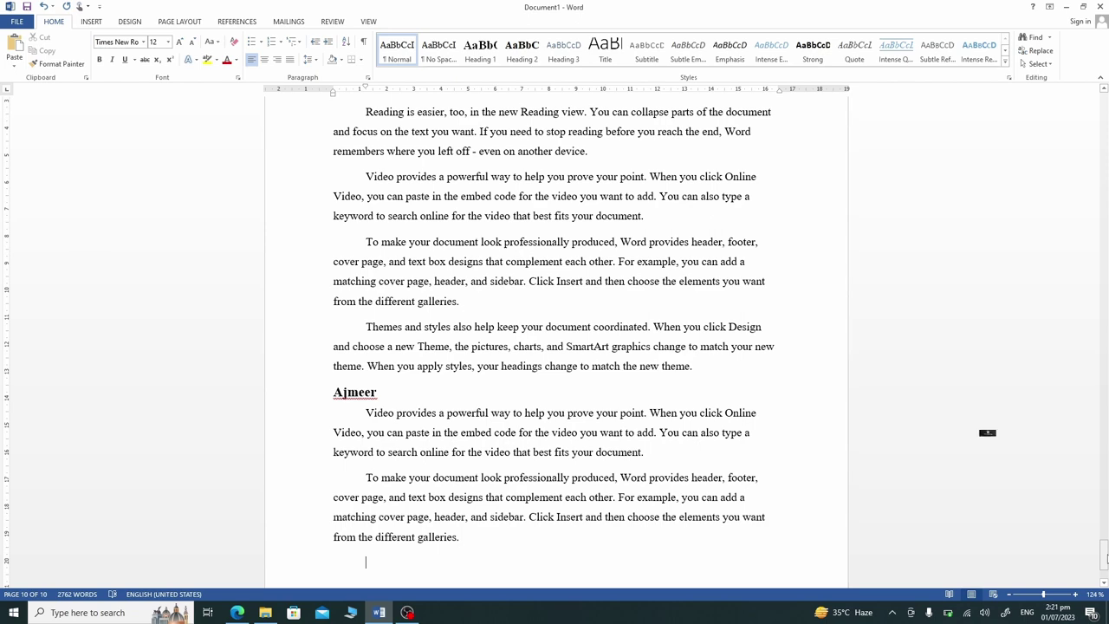
pyautogui.moveTo(1105, 556); pyautogui.dragTo(1105, 143)
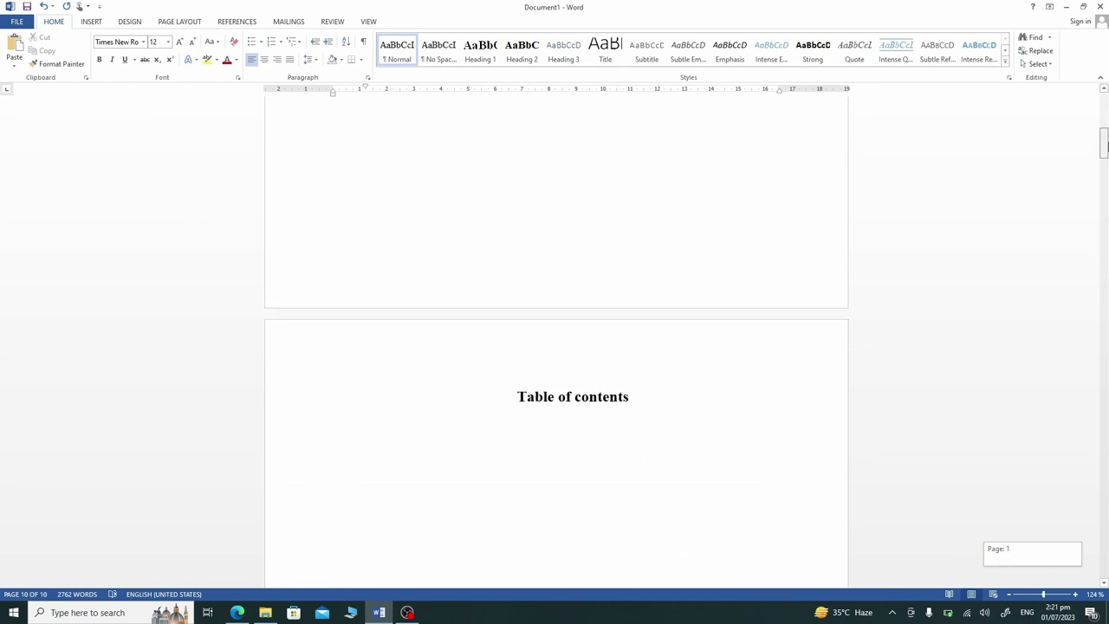
# - Below the Table of contents title, bring up the References table of contents menu
pyautogui.click(367, 444)
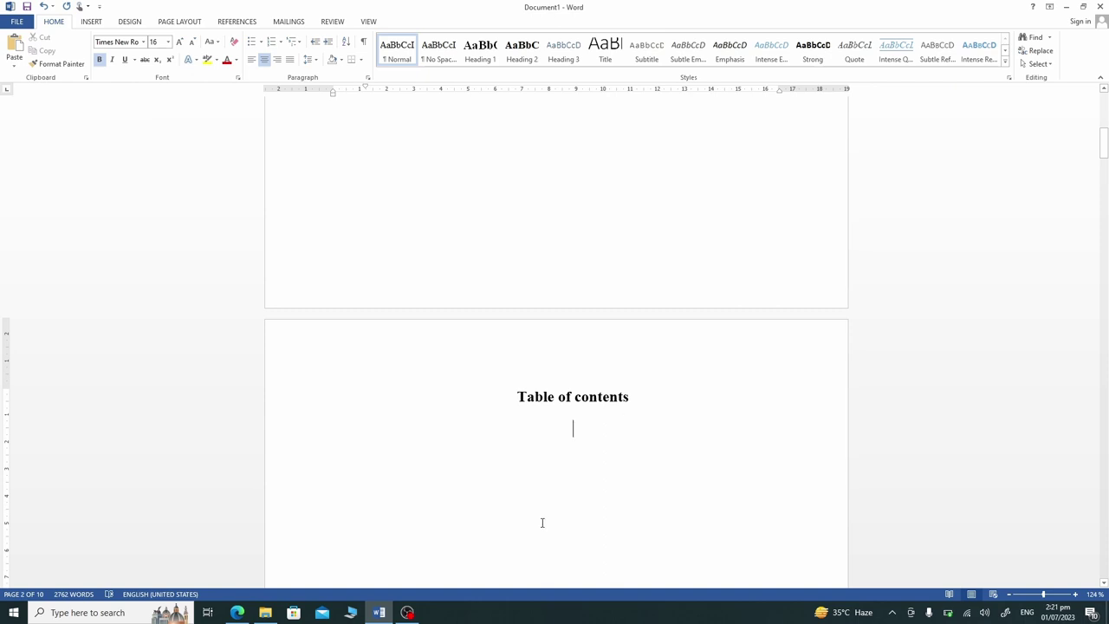
pyautogui.click(238, 22)
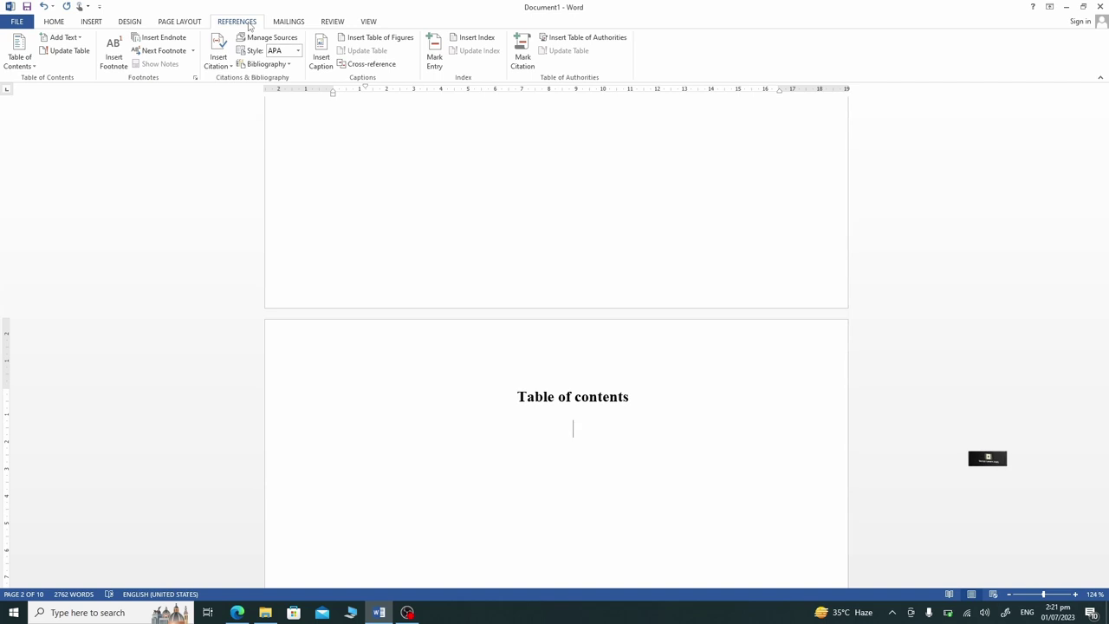
pyautogui.click(33, 67)
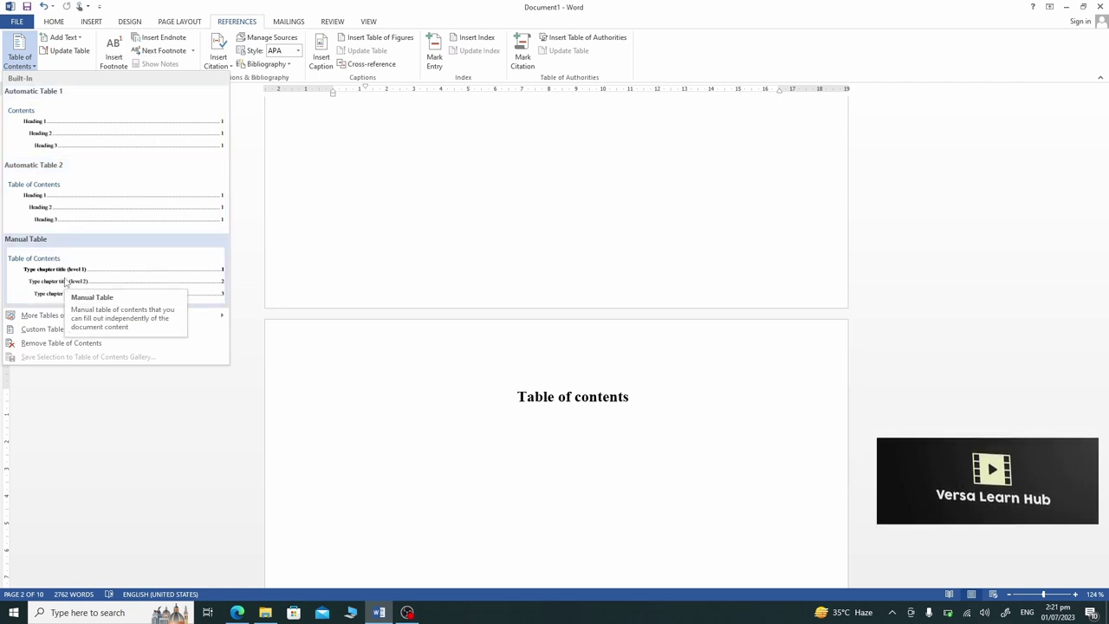
# - Insert a custom table of contents in Fancy format showing 2 levels
pyautogui.click(62, 329)
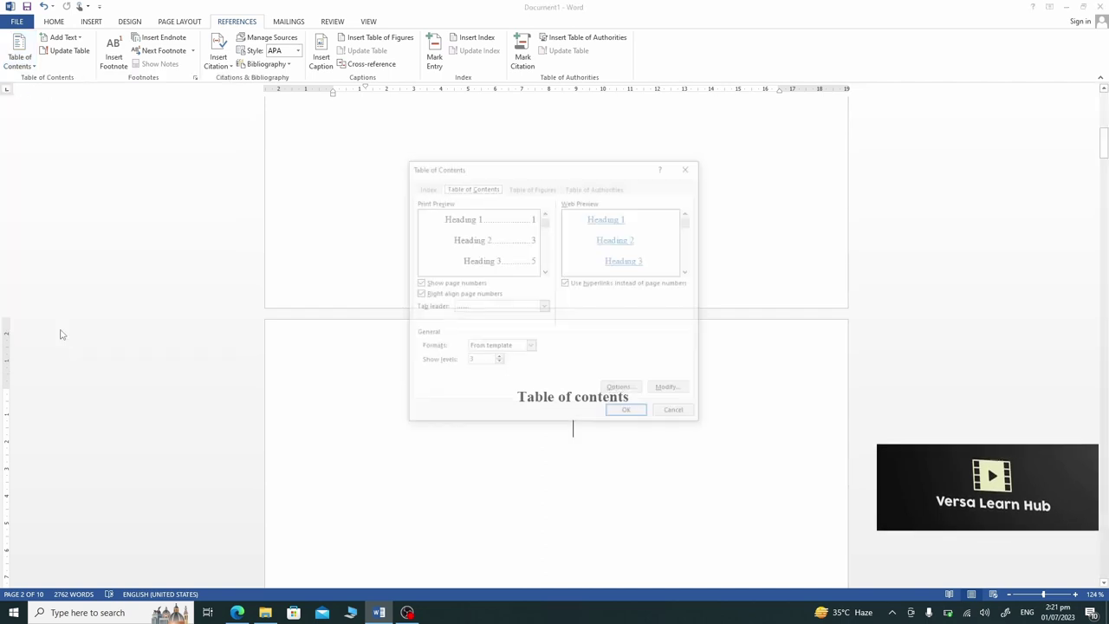
pyautogui.click(501, 348)
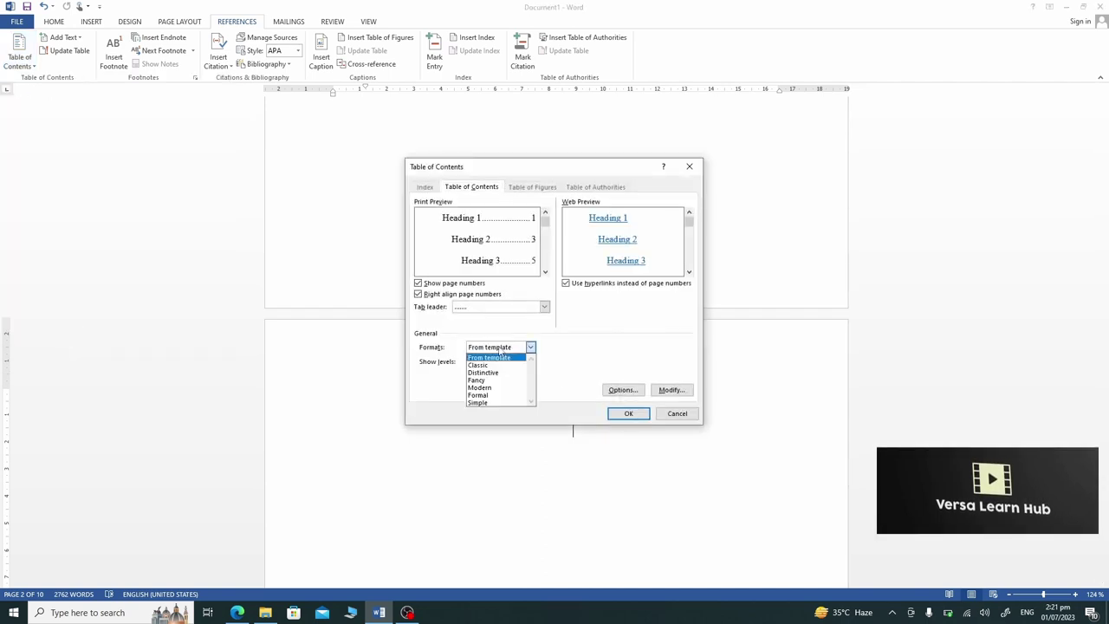
pyautogui.click(492, 380)
pyautogui.write('2')
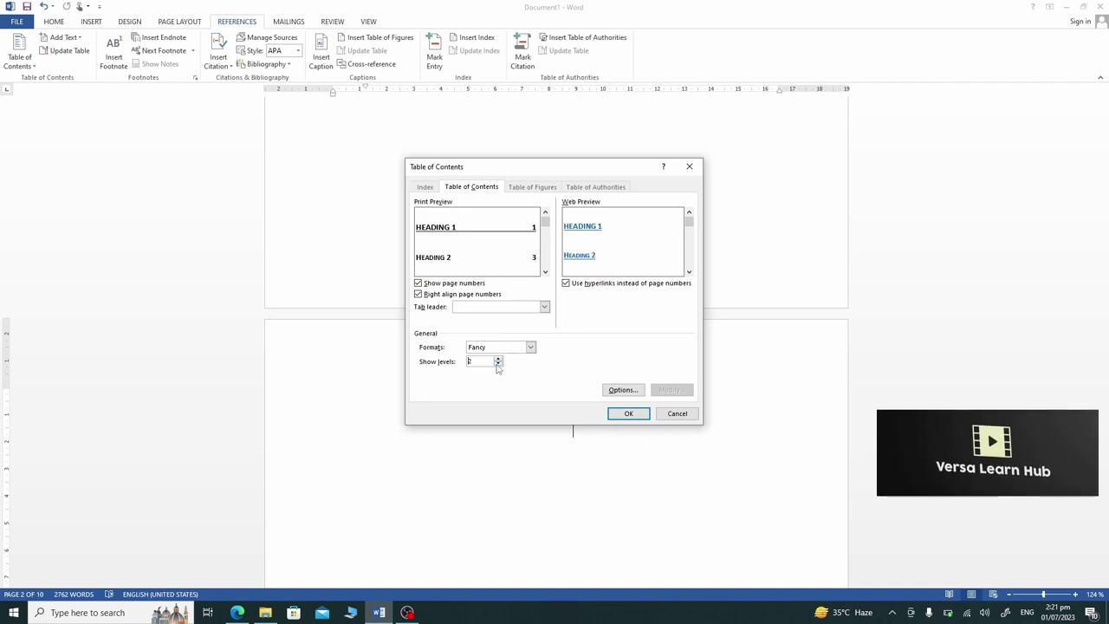
pyautogui.click(629, 414)
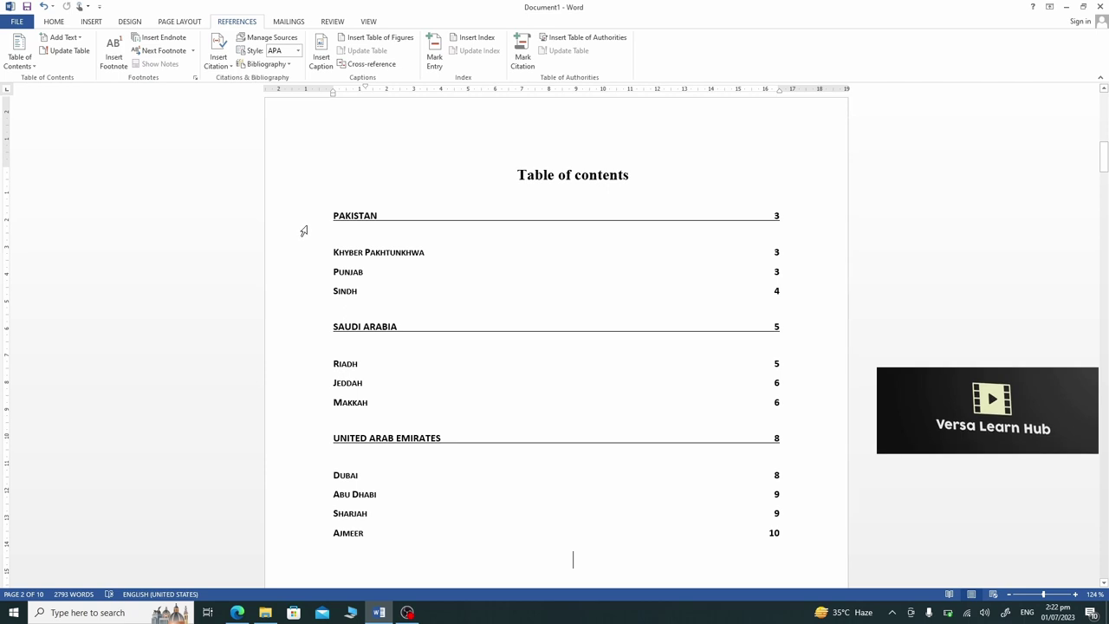
# - Set the whole table of contents to Single line spacing via the Paragraph dialog
pyautogui.click(375, 276)
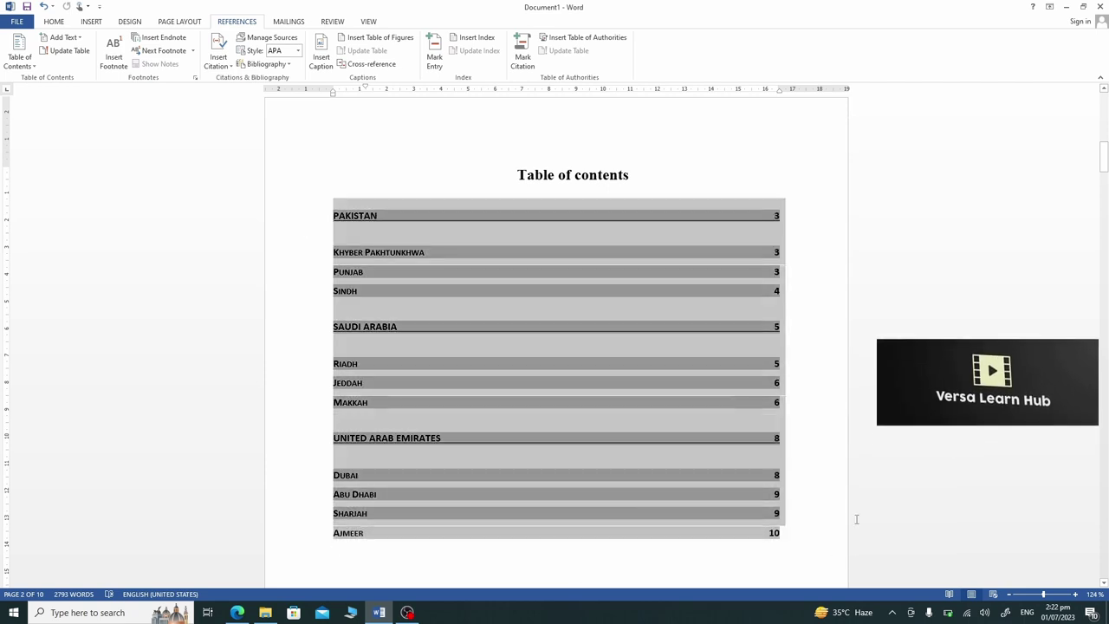
pyautogui.moveTo(857, 527); pyautogui.dragTo(396, 348)
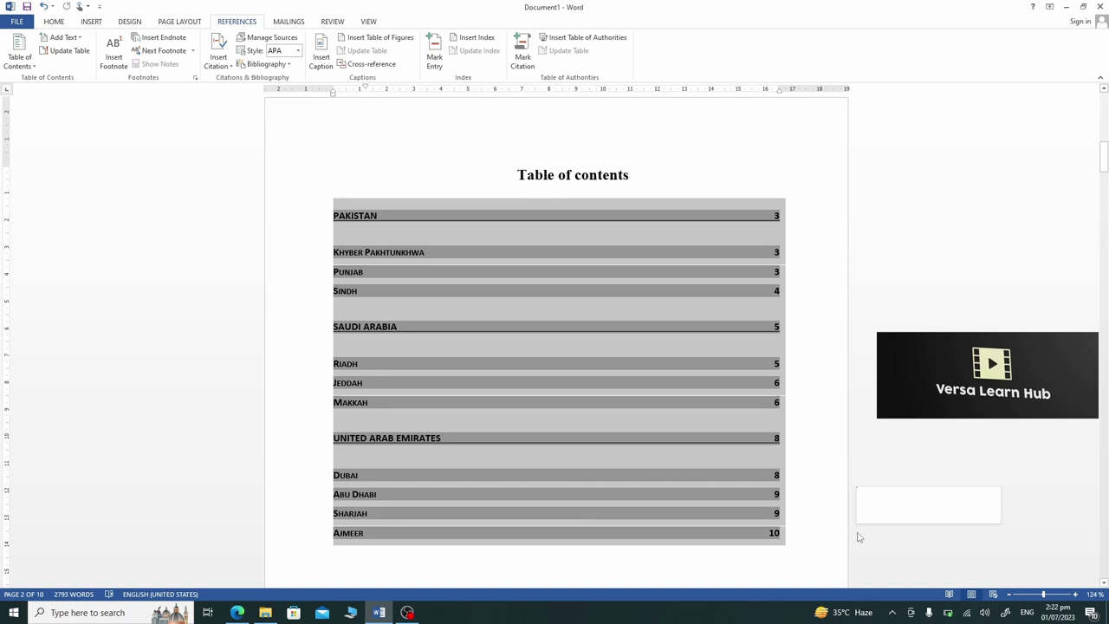
pyautogui.rightClick(396, 347)
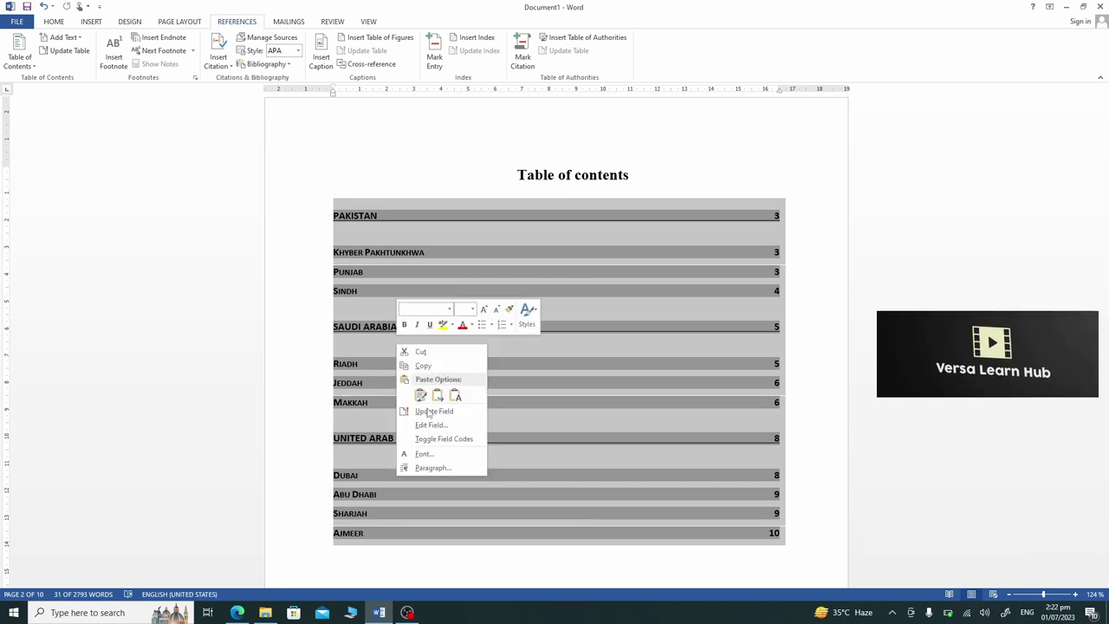
pyautogui.click(444, 468)
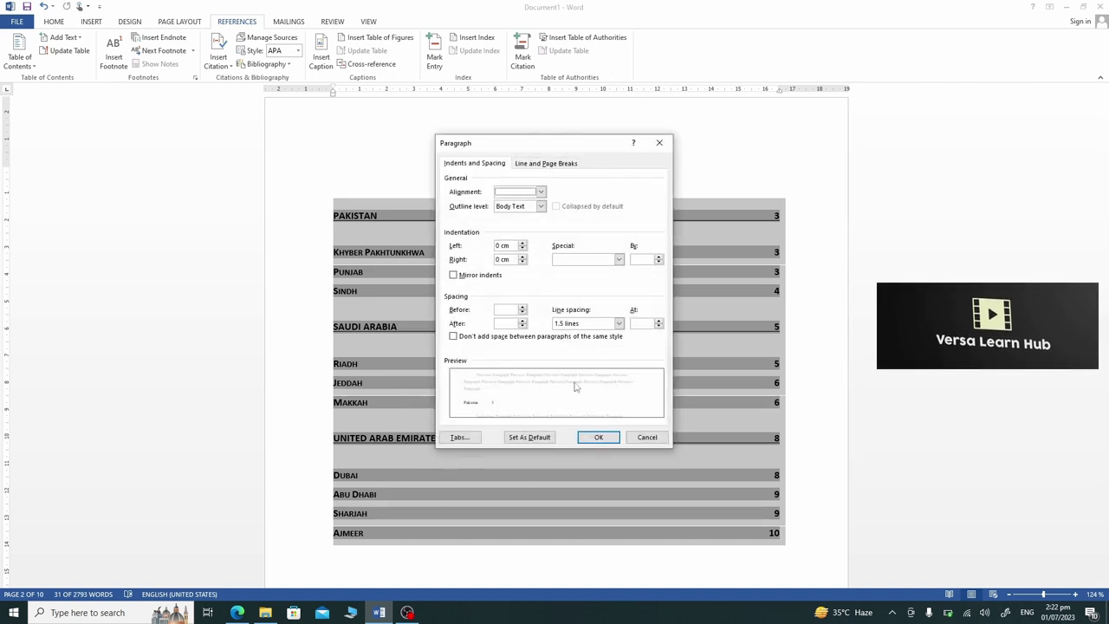
pyautogui.click(598, 324)
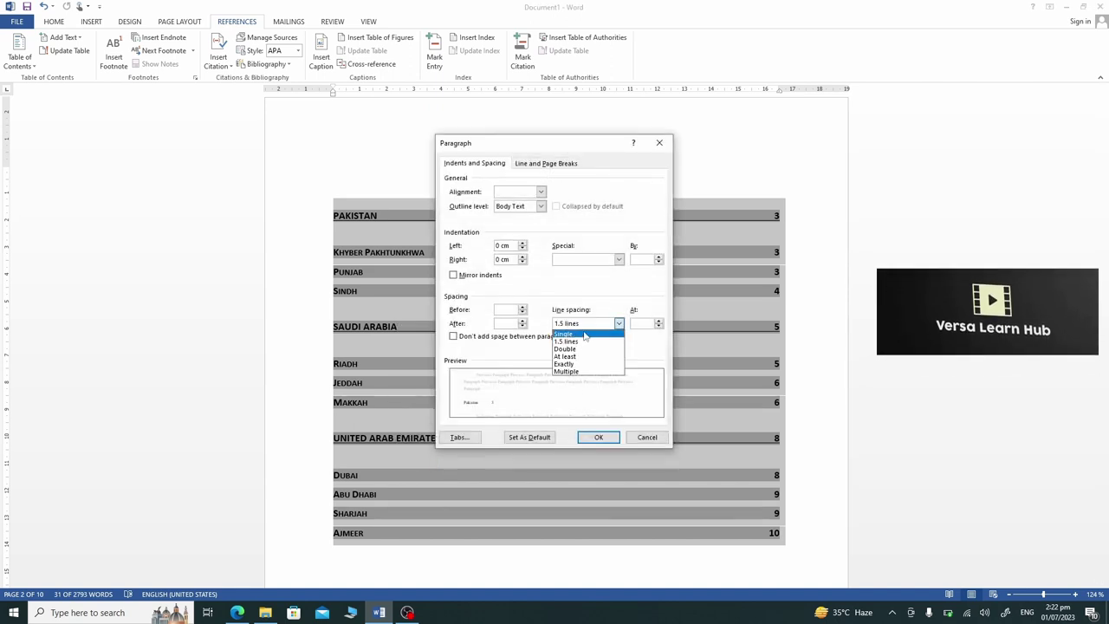
pyautogui.click(585, 333)
pyautogui.click(589, 436)
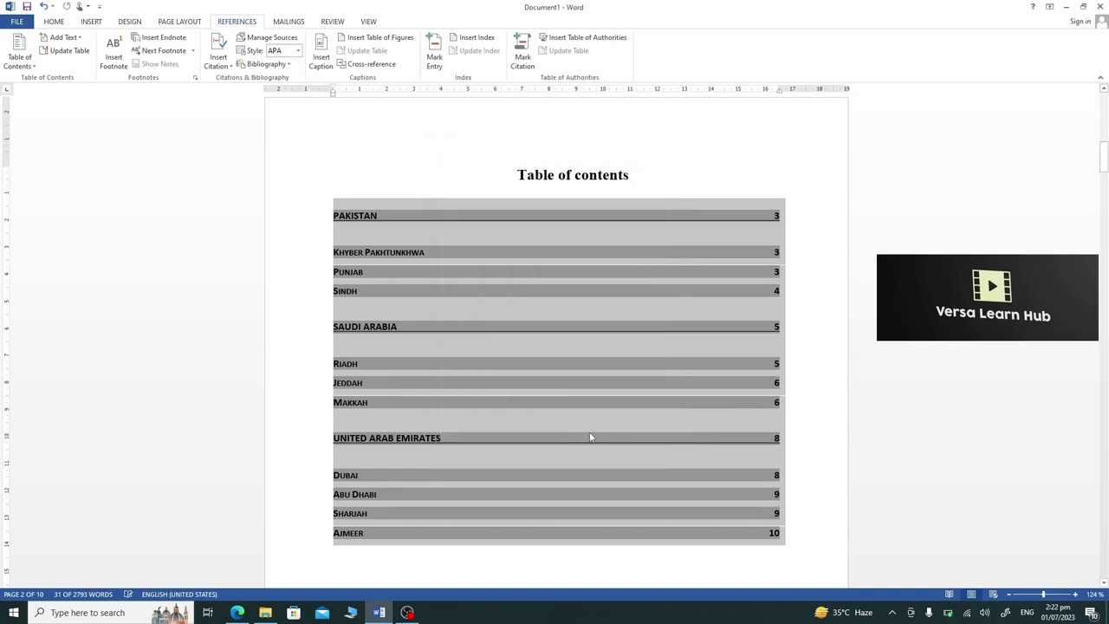
pyautogui.click(541, 515)
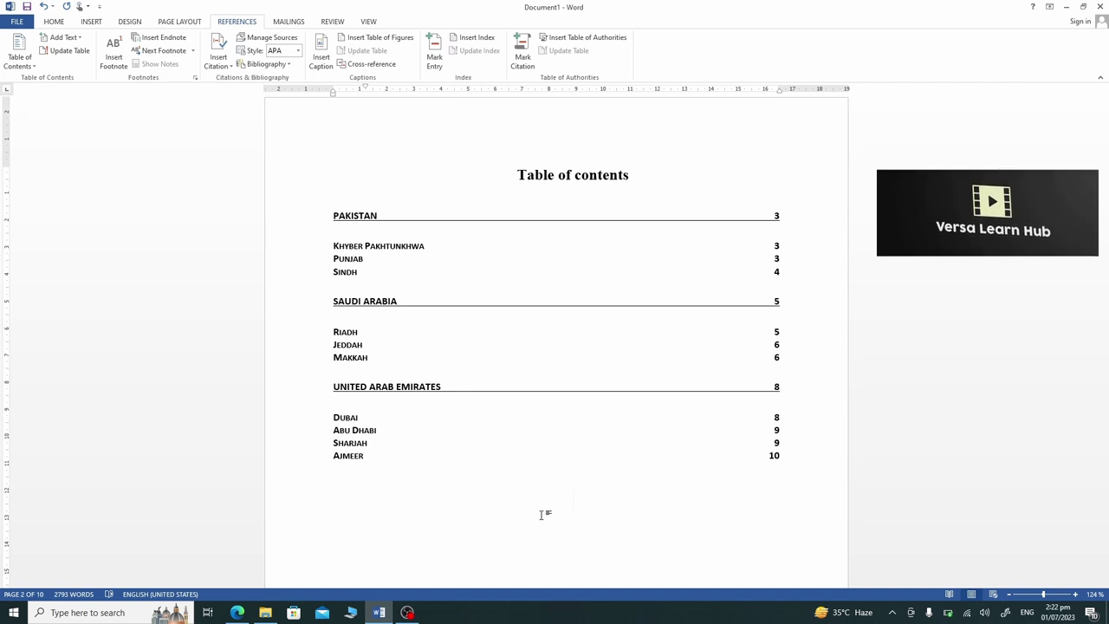
# - Switch the ribbon back to the HOME tab
pyautogui.click(54, 21)
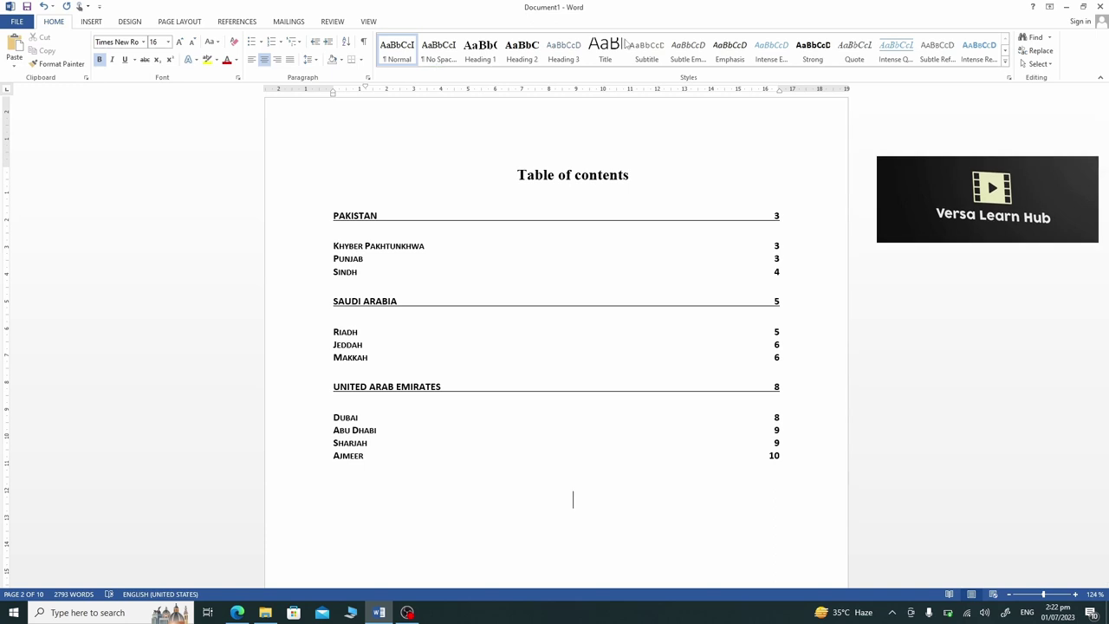